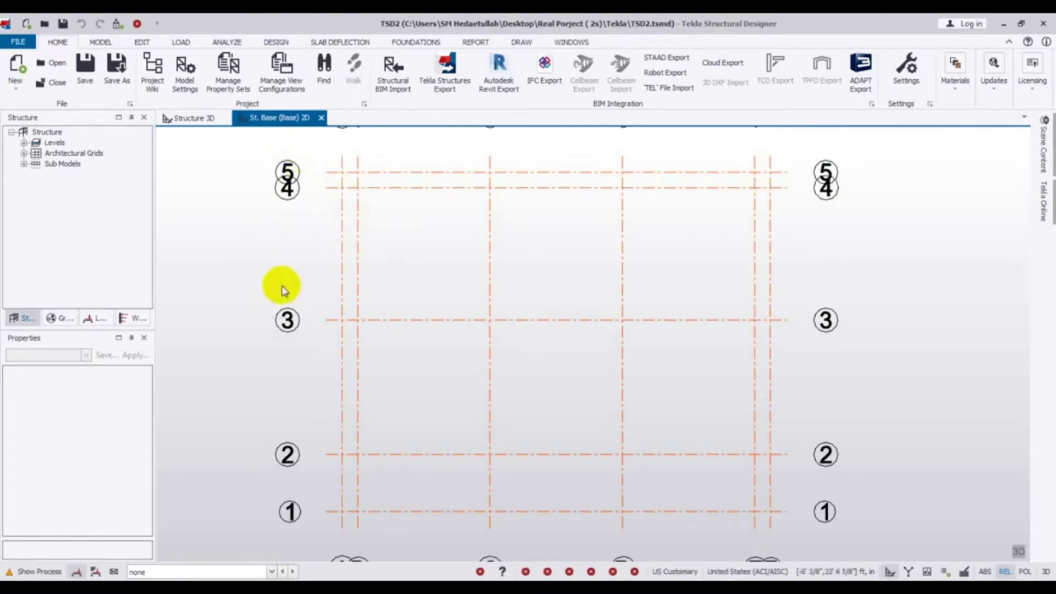
- Pan the St. Base plan so grid lines 1–5 and A–F sit centred in the window
{"action": "middle_click_drag", "start_coordinate": [283, 290], "coordinate": [271, 278]}
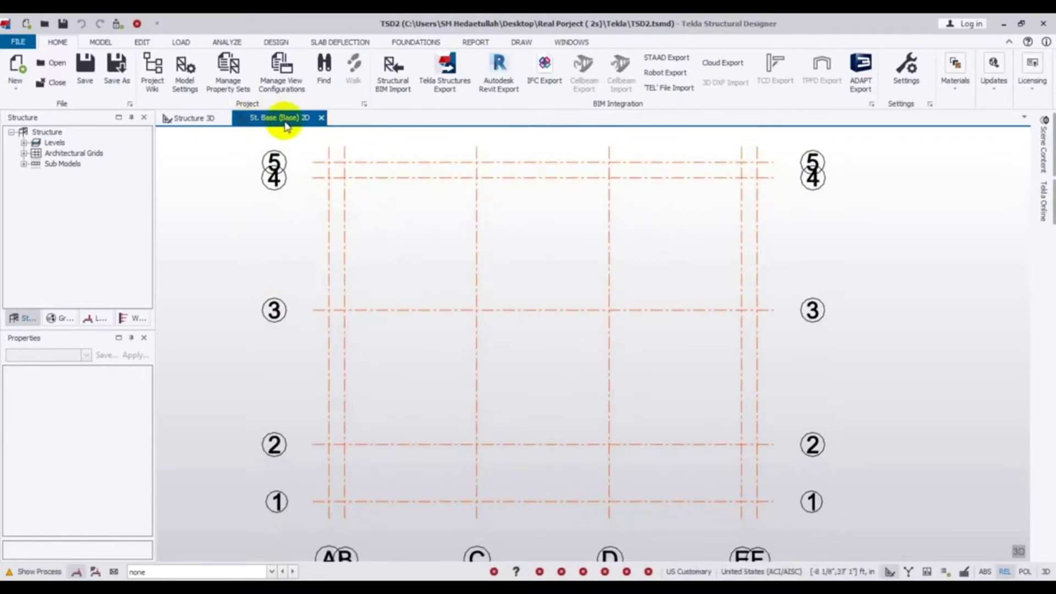
- Start the cast-in-place concrete column command and enlarge the Properties panel taller and wider
{"action": "left_click", "coordinate": [101, 42]}
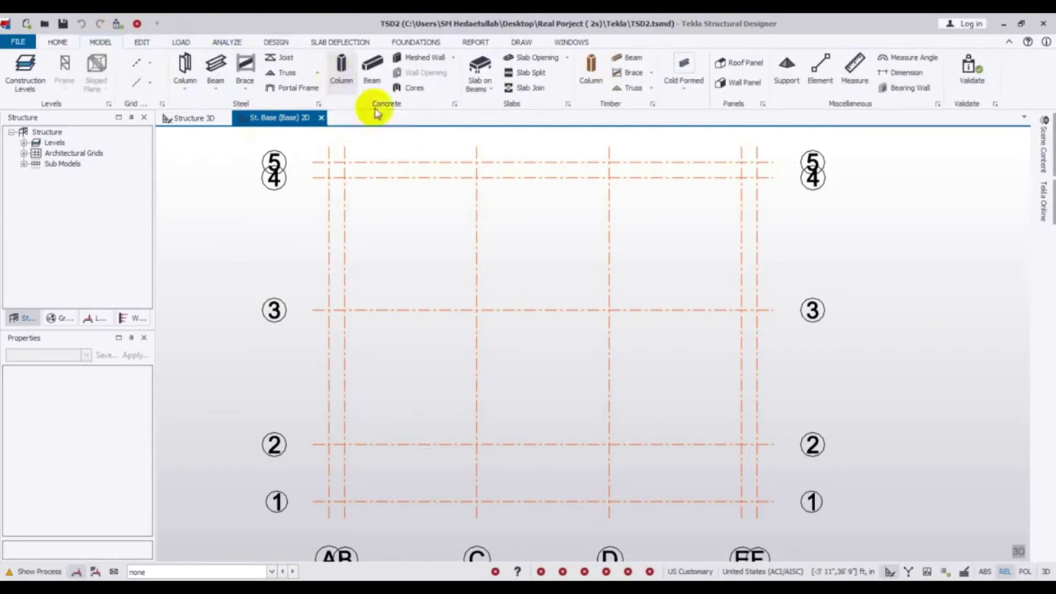
{"action": "left_click", "coordinate": [342, 77]}
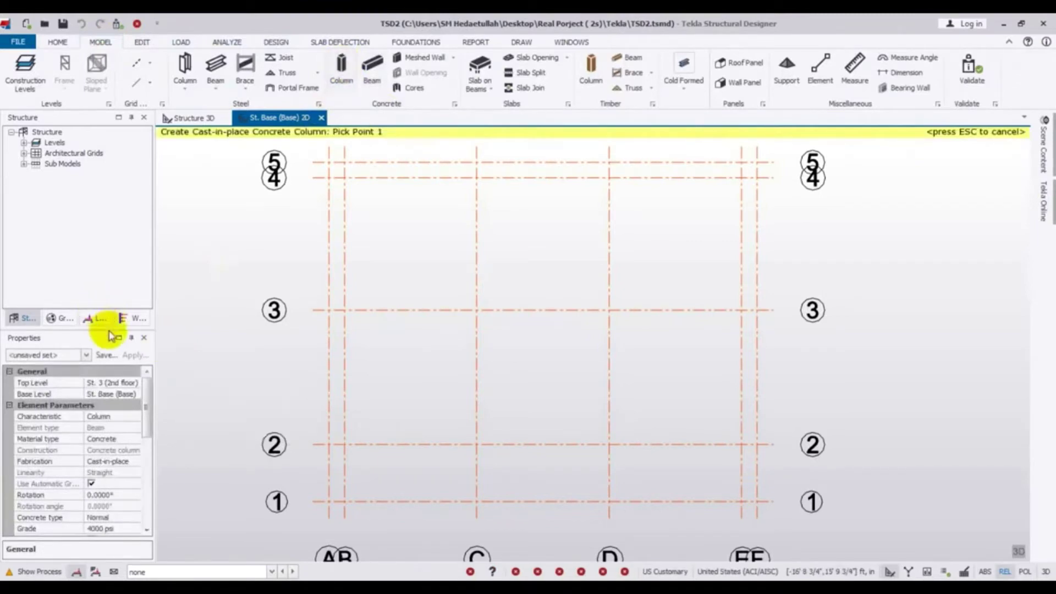
{"action": "left_click_drag", "start_coordinate": [105, 329], "coordinate": [104, 276]}
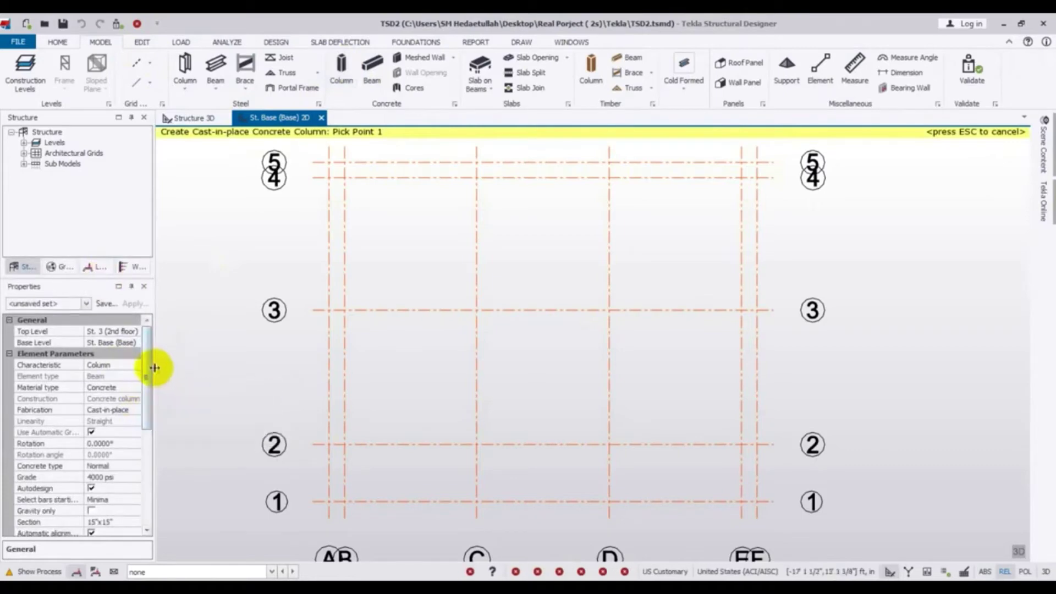
{"action": "left_click_drag", "start_coordinate": [153, 367], "coordinate": [192, 368]}
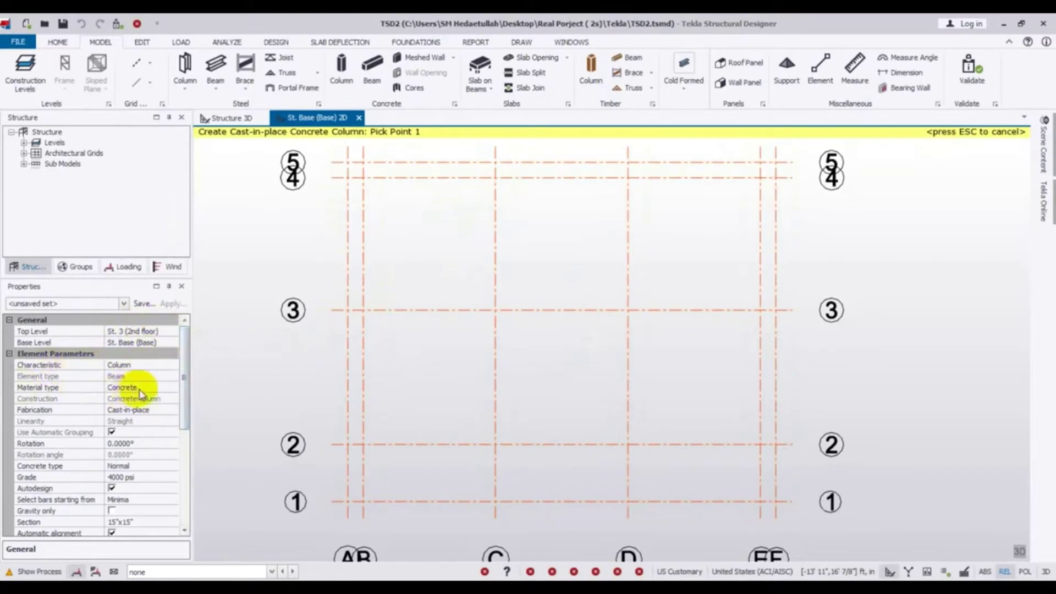
- Set the column concrete grade to 2800 psi
{"action": "left_click_drag", "start_coordinate": [185, 378], "coordinate": [188, 397]}
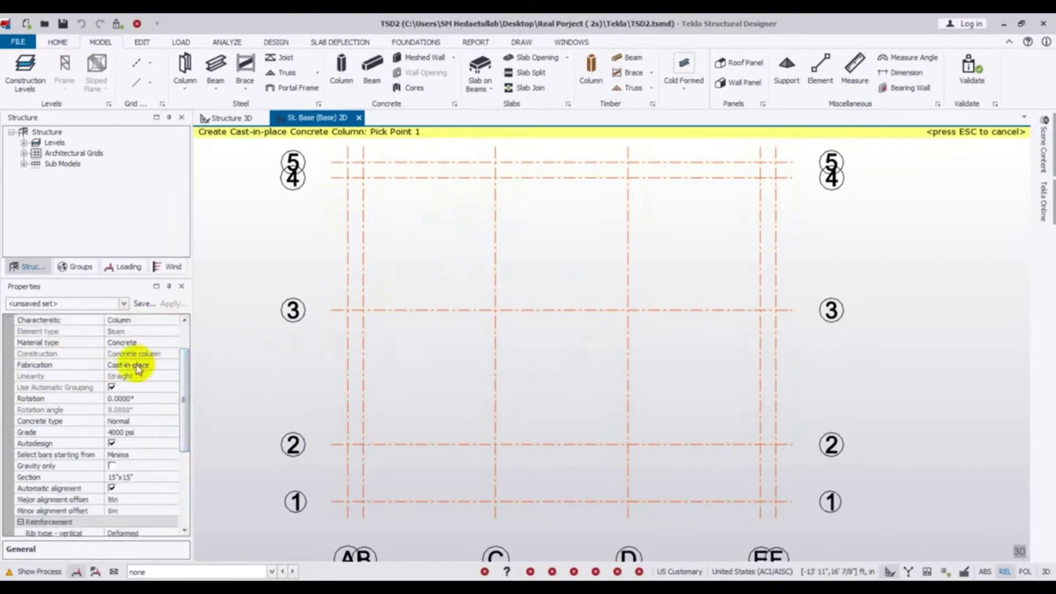
{"action": "left_click", "coordinate": [124, 432]}
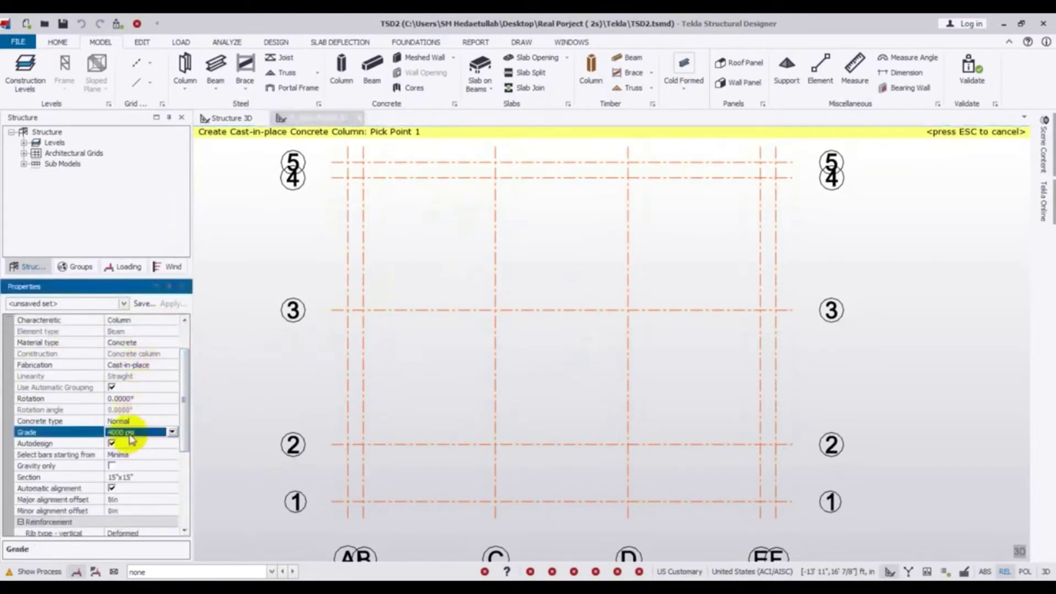
{"action": "left_click", "coordinate": [173, 432]}
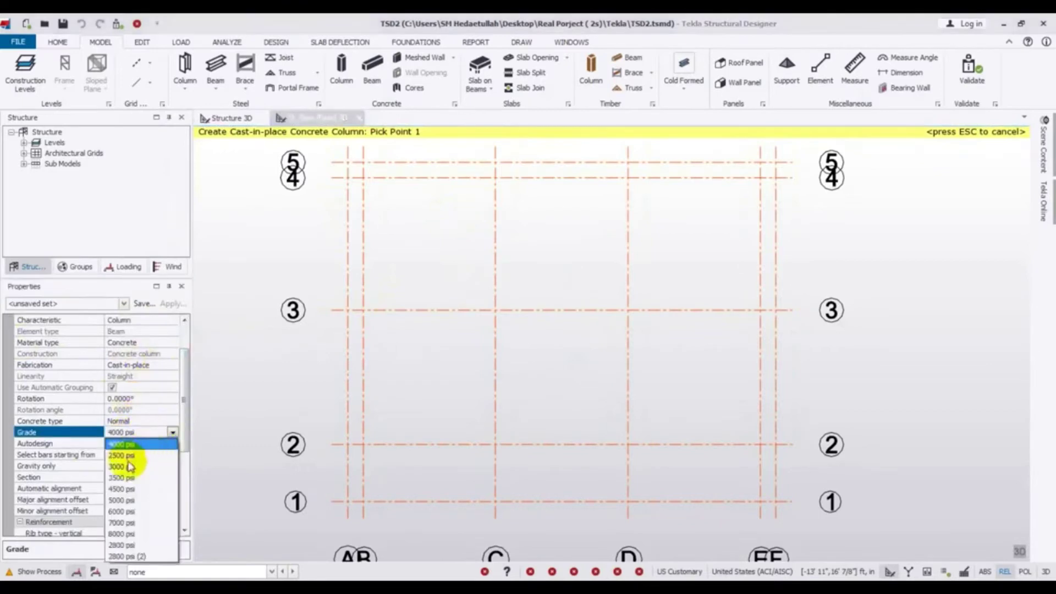
{"action": "left_click", "coordinate": [127, 557]}
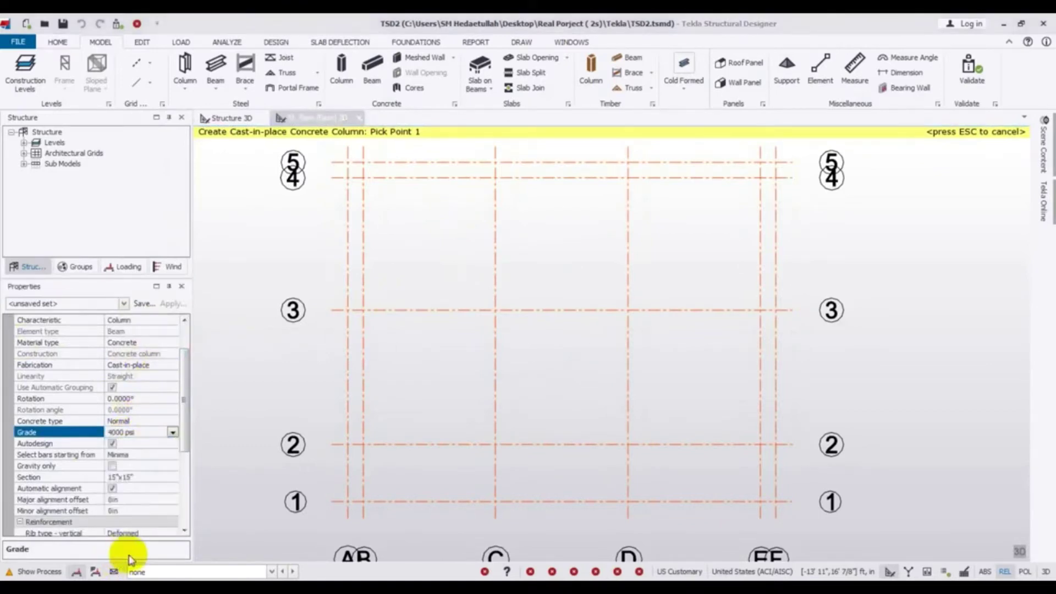
{"action": "left_click", "coordinate": [112, 444]}
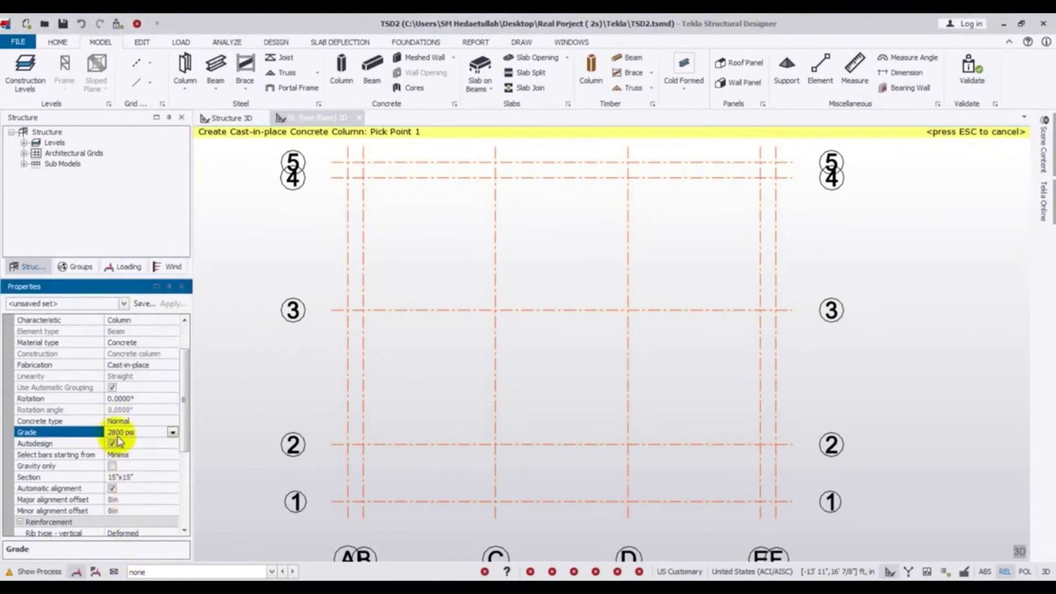
{"action": "left_click", "coordinate": [112, 443]}
{"action": "left_click_drag", "start_coordinate": [184, 410], "coordinate": [185, 427]}
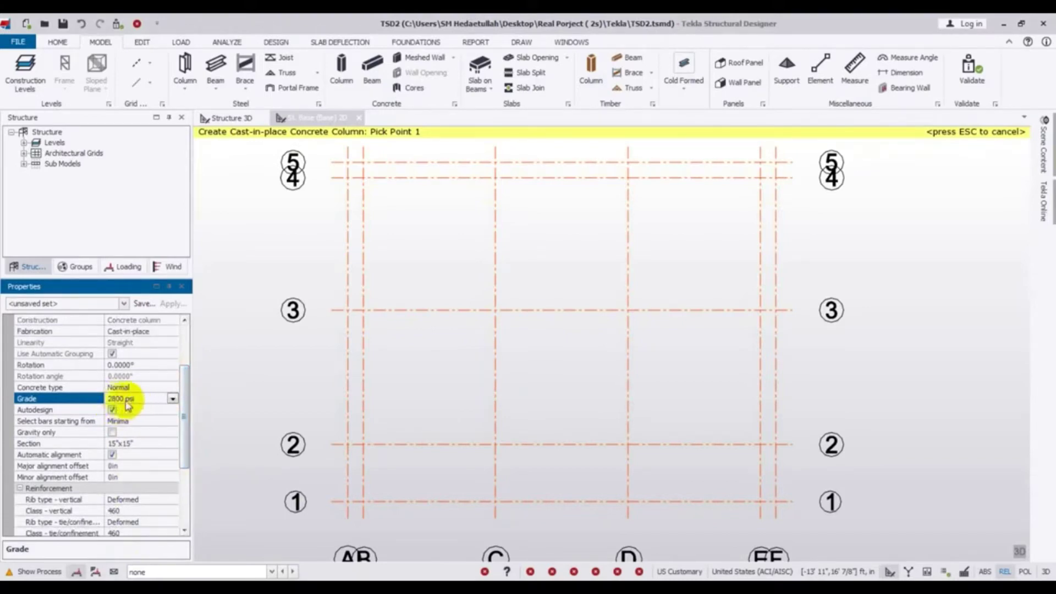
{"action": "left_click_drag", "start_coordinate": [183, 403], "coordinate": [183, 413]}
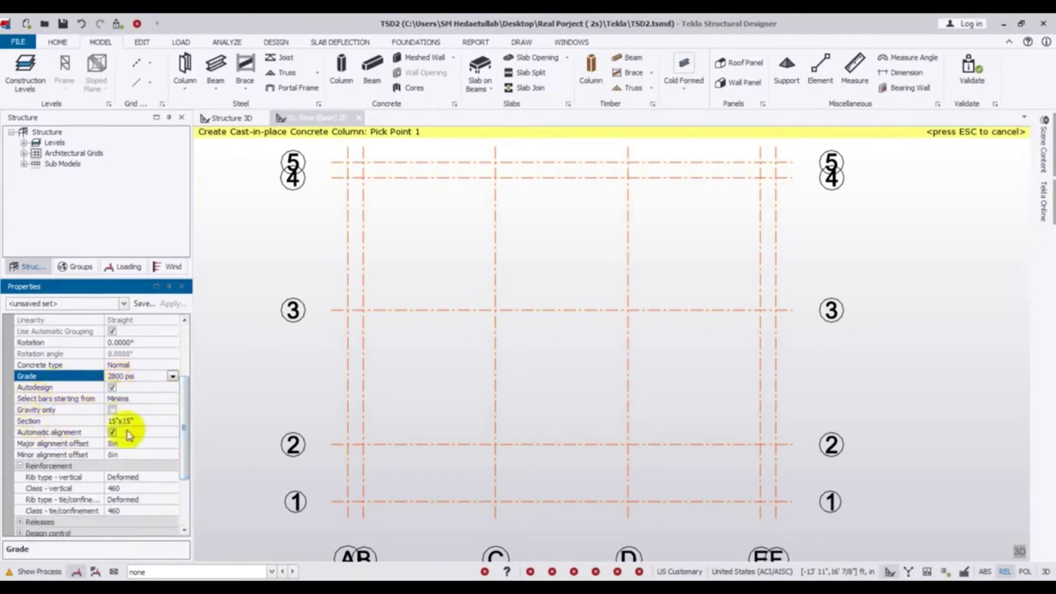
- Give the column a 13"x13" section and turn off automatic alignment
{"action": "left_click", "coordinate": [148, 421]}
{"action": "left_click", "coordinate": [173, 421]}
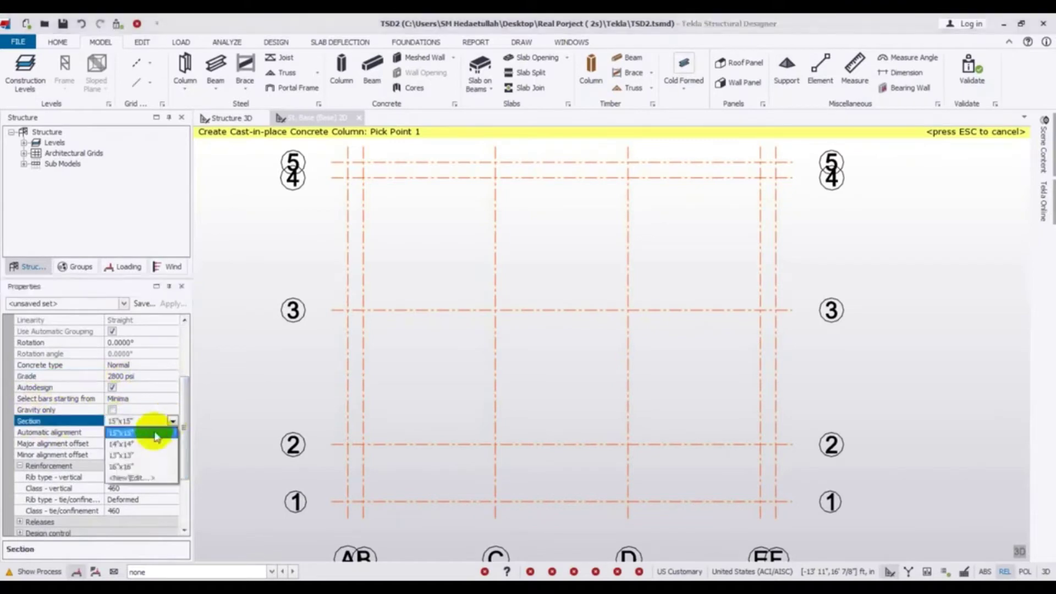
{"action": "left_click", "coordinate": [130, 455]}
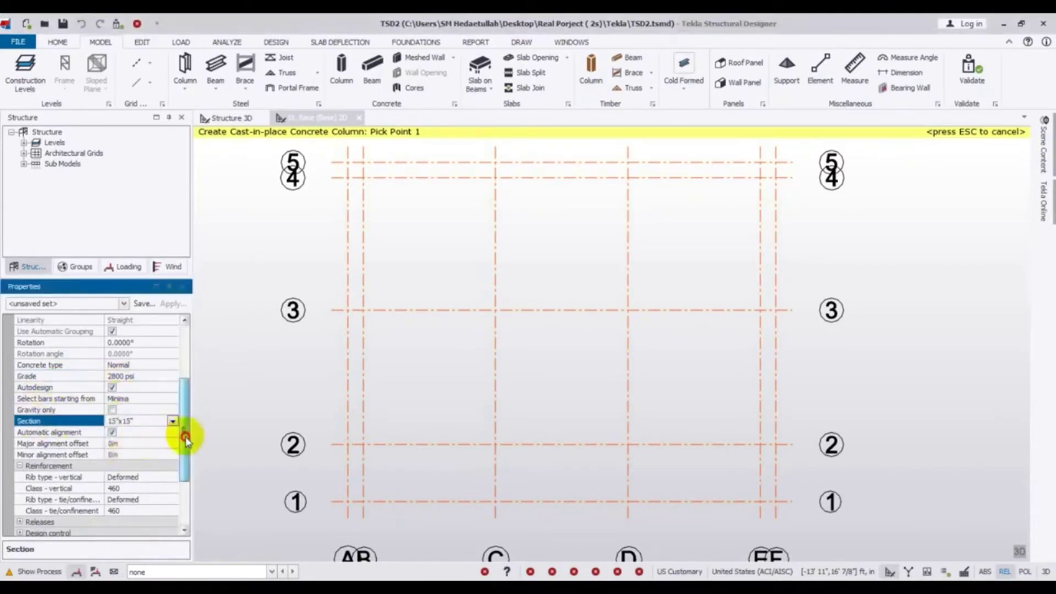
{"action": "scroll", "coordinate": [179, 438], "scroll_direction": "down", "scroll_amount": 3}
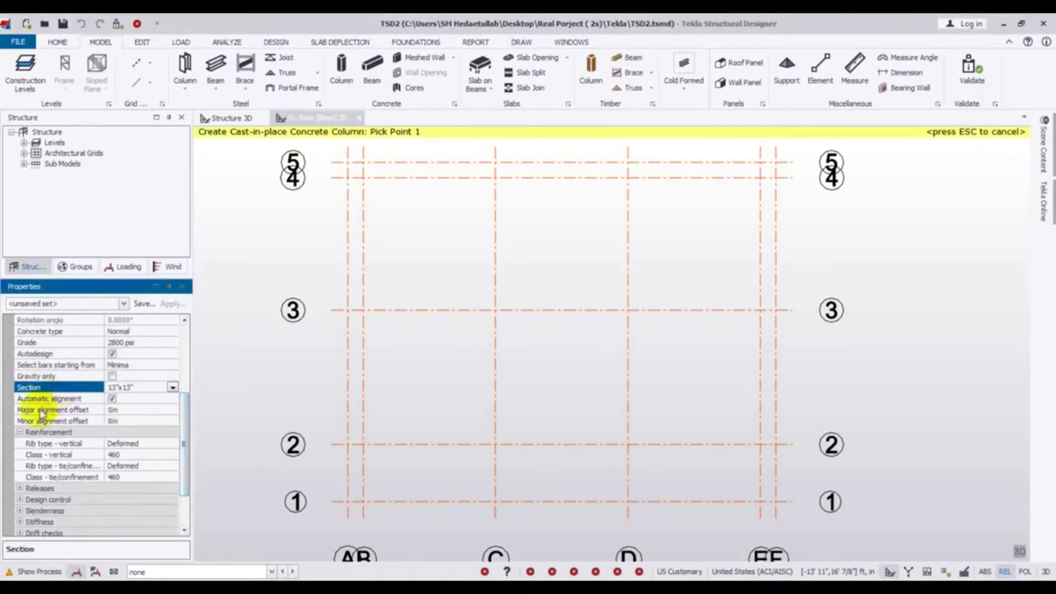
{"action": "left_click", "coordinate": [113, 399]}
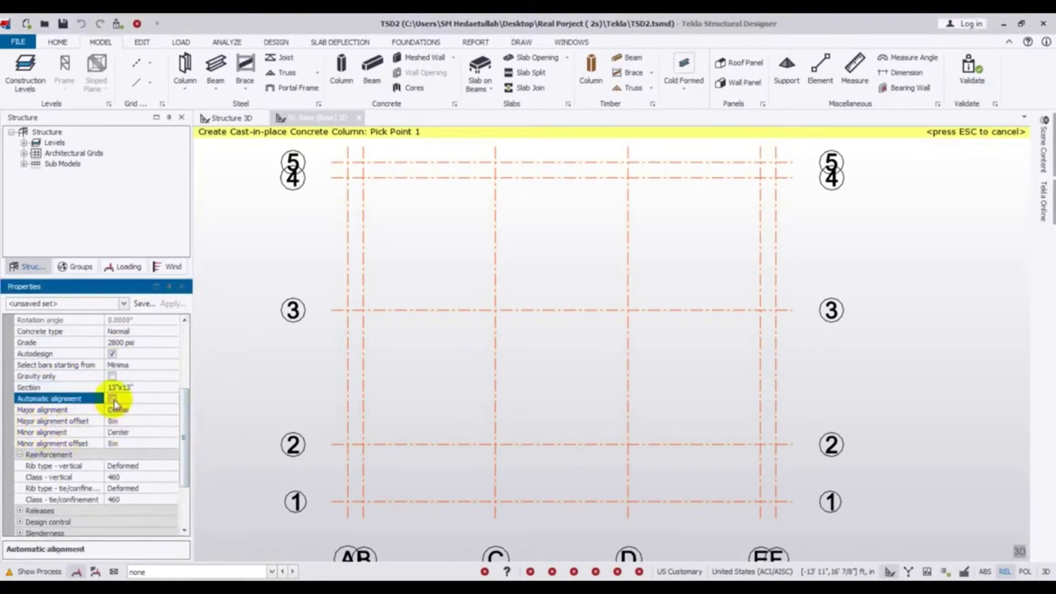
- Keep the vertical bar class at 460
{"action": "scroll", "coordinate": [190, 451], "scroll_direction": "down", "scroll_amount": 3}
{"action": "scroll", "coordinate": [189, 451], "scroll_direction": "down", "scroll_amount": 1}
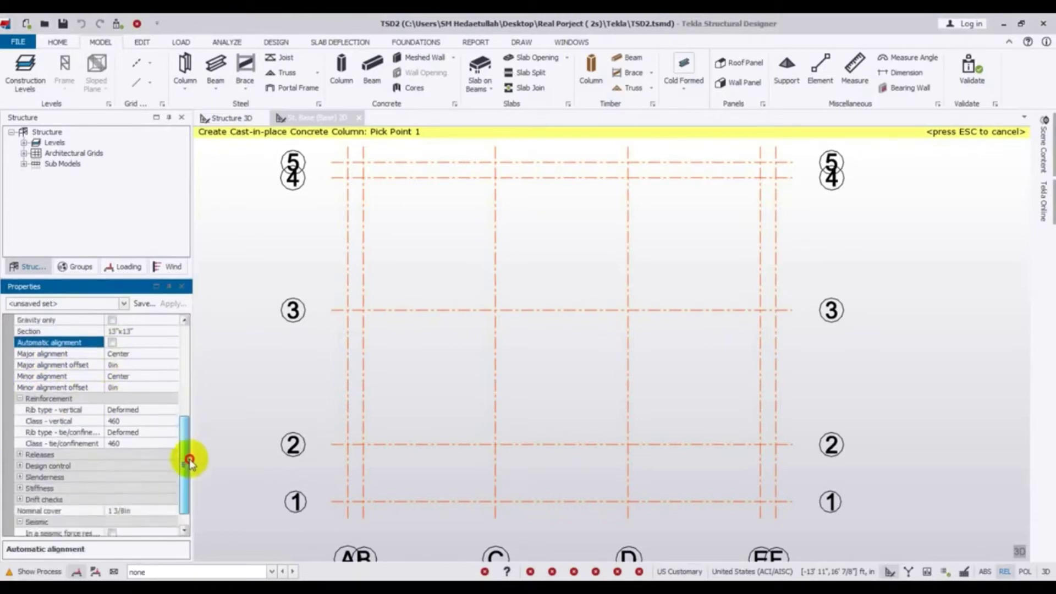
{"action": "left_click", "coordinate": [144, 422]}
{"action": "left_click", "coordinate": [173, 422]}
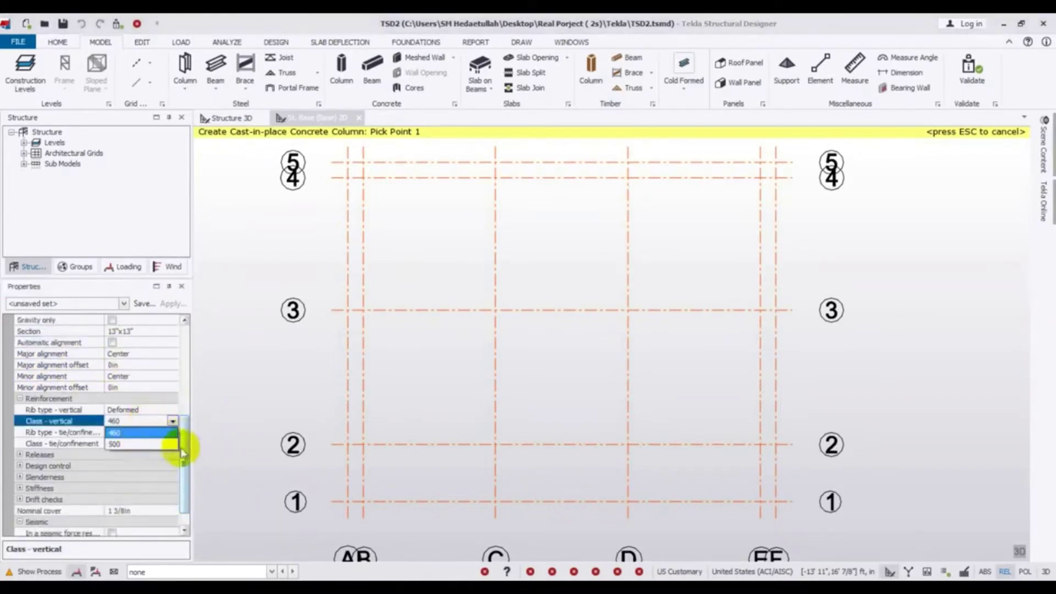
{"action": "left_click", "coordinate": [165, 433]}
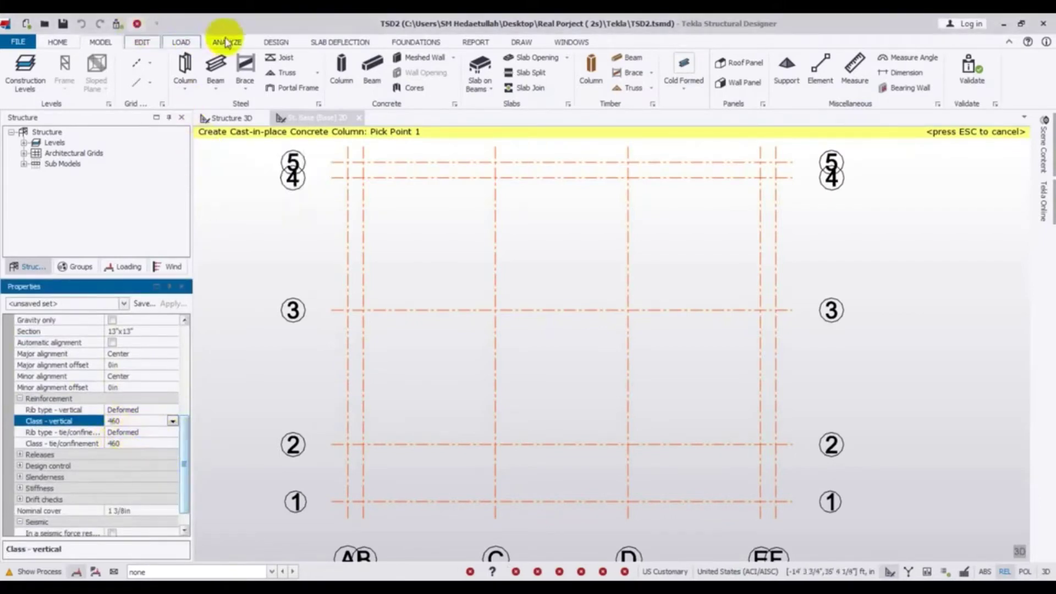
- In Design Settings, set the concrete beam reinforcement country to USA
{"action": "left_click", "coordinate": [266, 44]}
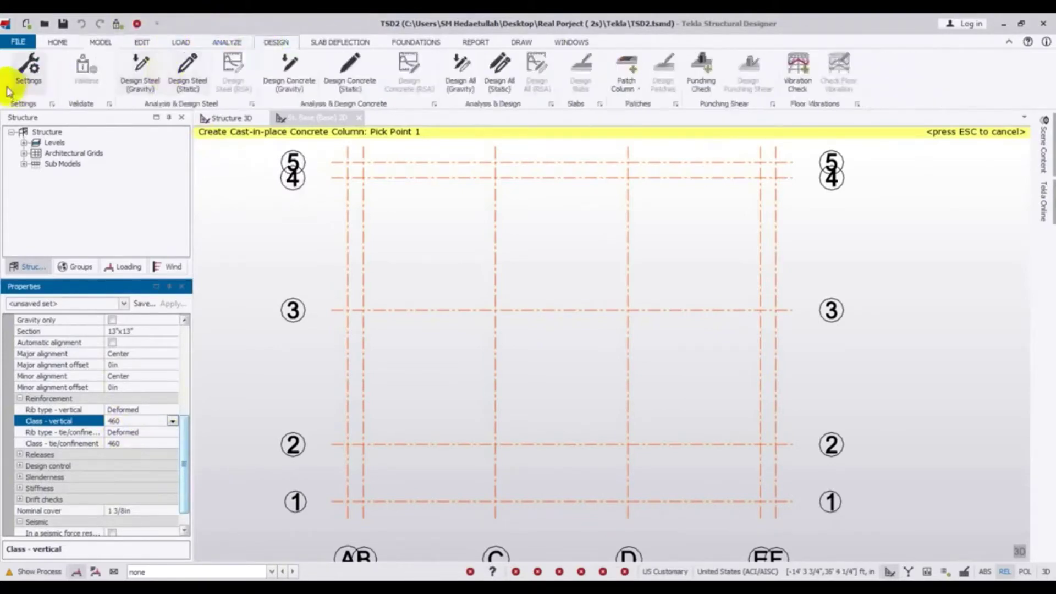
{"action": "left_click", "coordinate": [25, 70]}
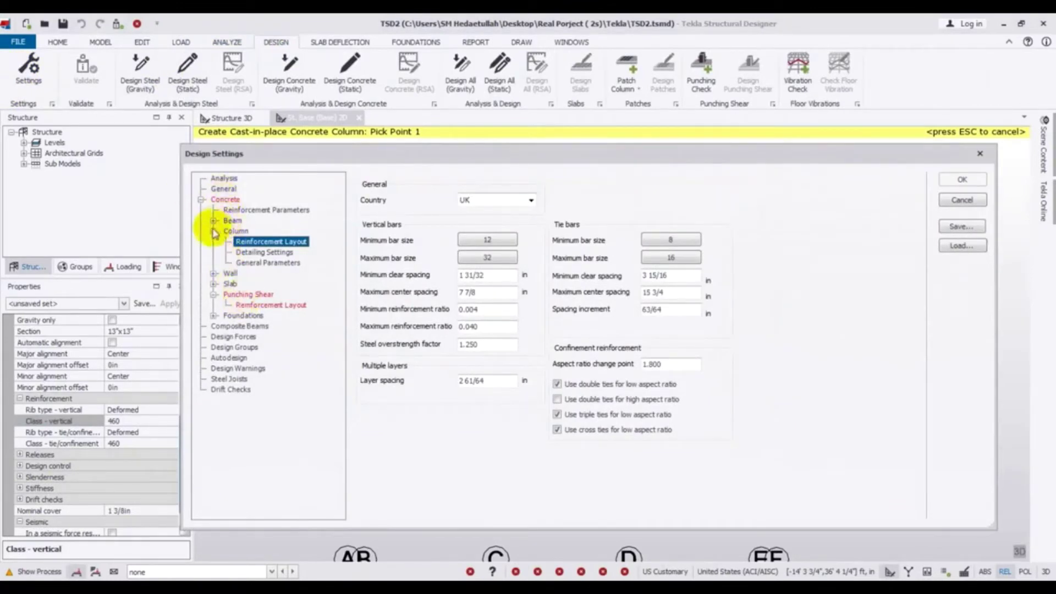
{"action": "left_click", "coordinate": [266, 211]}
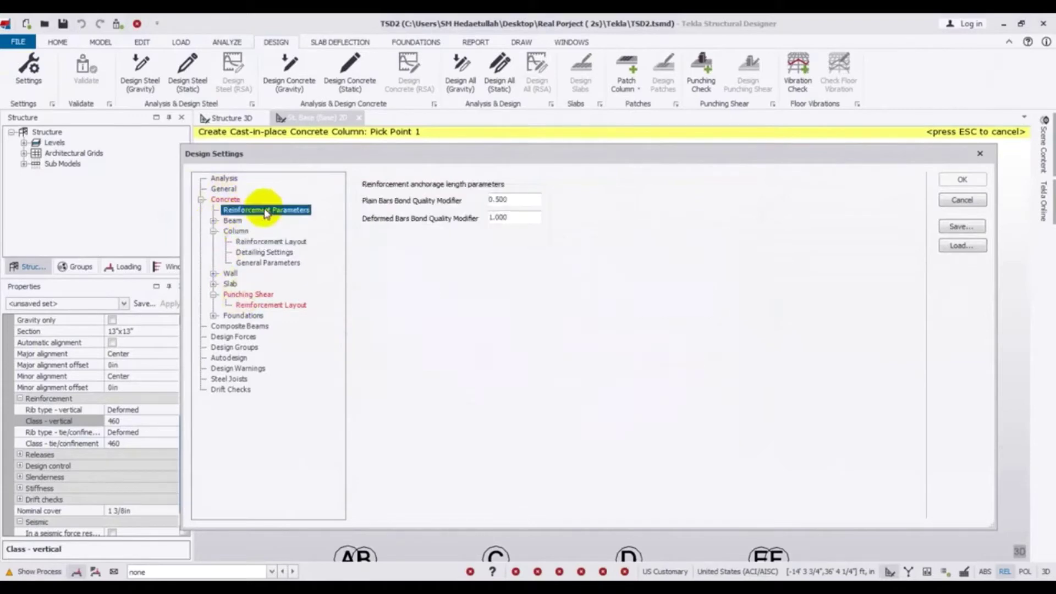
{"action": "left_click", "coordinate": [214, 220]}
{"action": "left_click", "coordinate": [270, 231]}
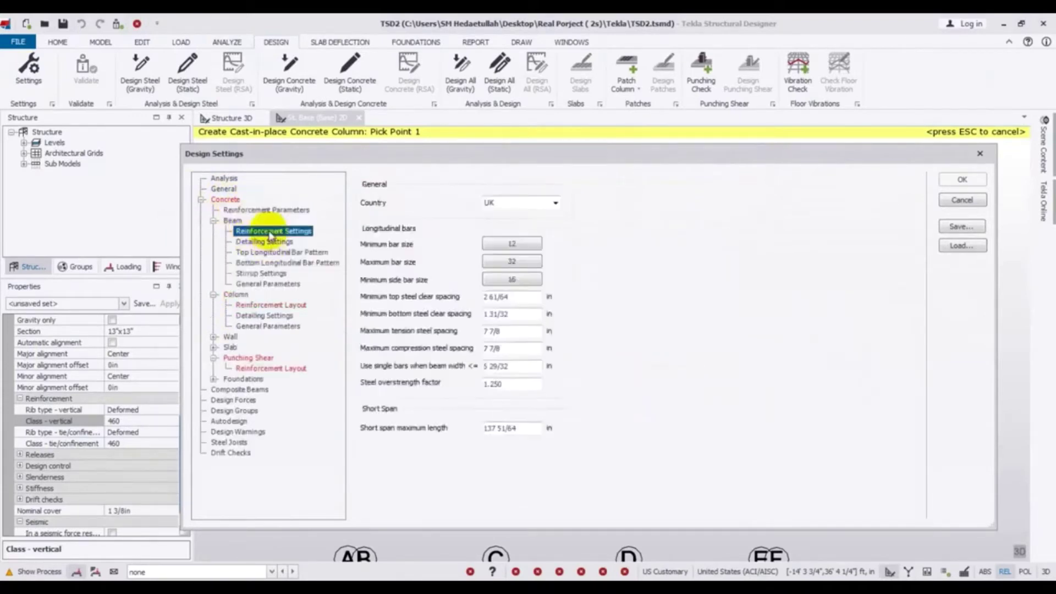
{"action": "left_click", "coordinate": [499, 204]}
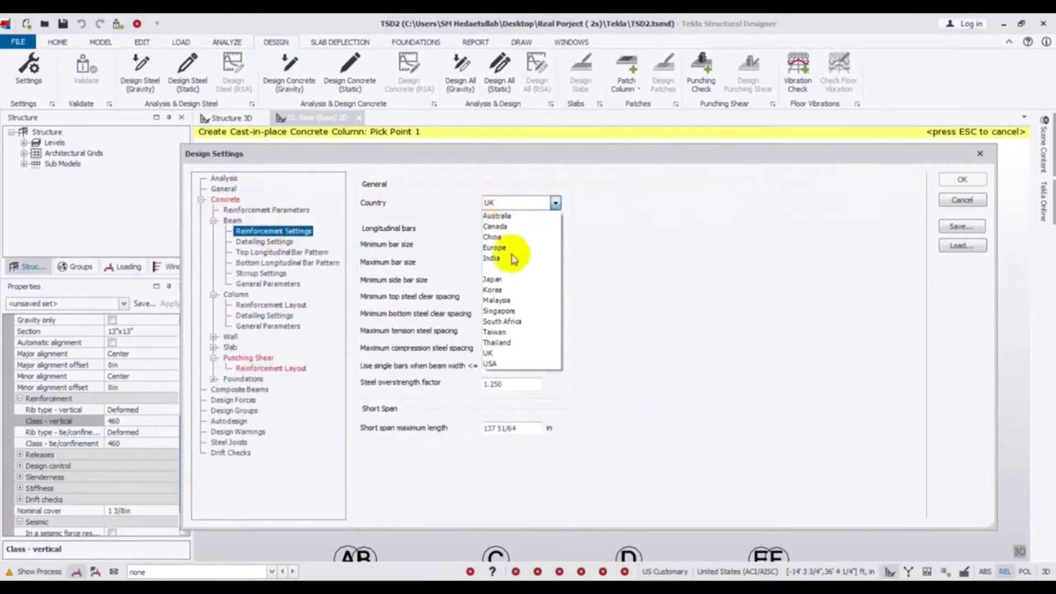
{"action": "left_click", "coordinate": [511, 365]}
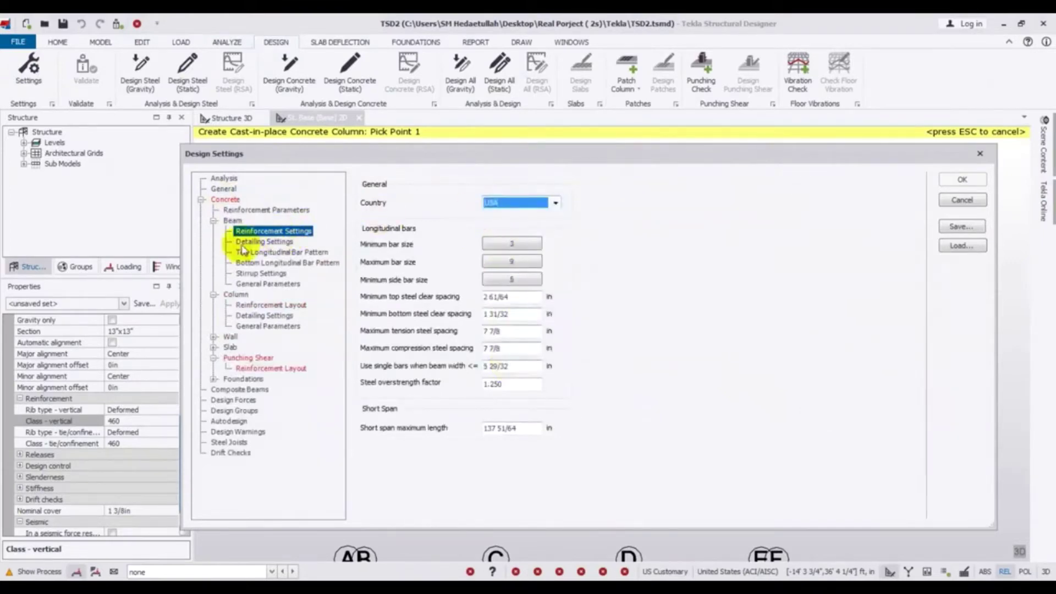
- Set the column reinforcement layout country to USA (vertical bars 3–9, ties 3–5)
{"action": "left_click", "coordinate": [264, 242]}
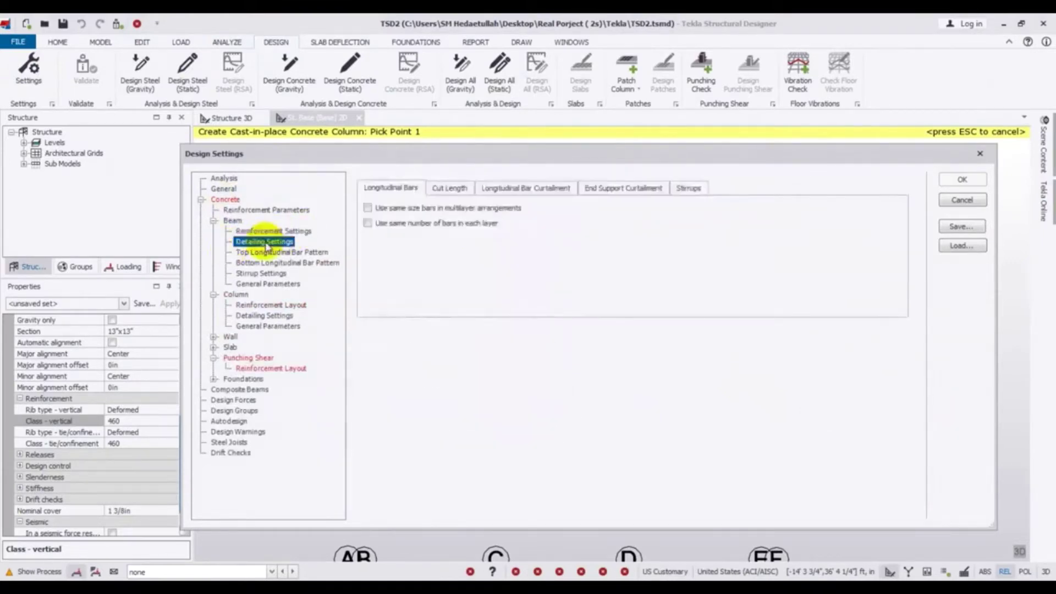
{"action": "left_click", "coordinate": [257, 306]}
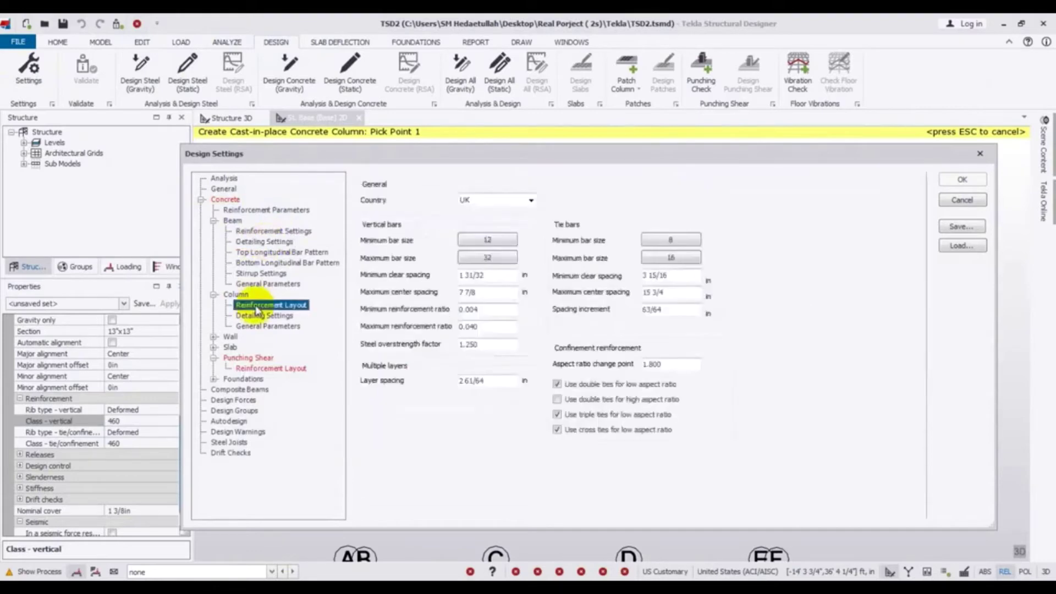
{"action": "left_click", "coordinate": [491, 199]}
{"action": "left_click", "coordinate": [479, 362]}
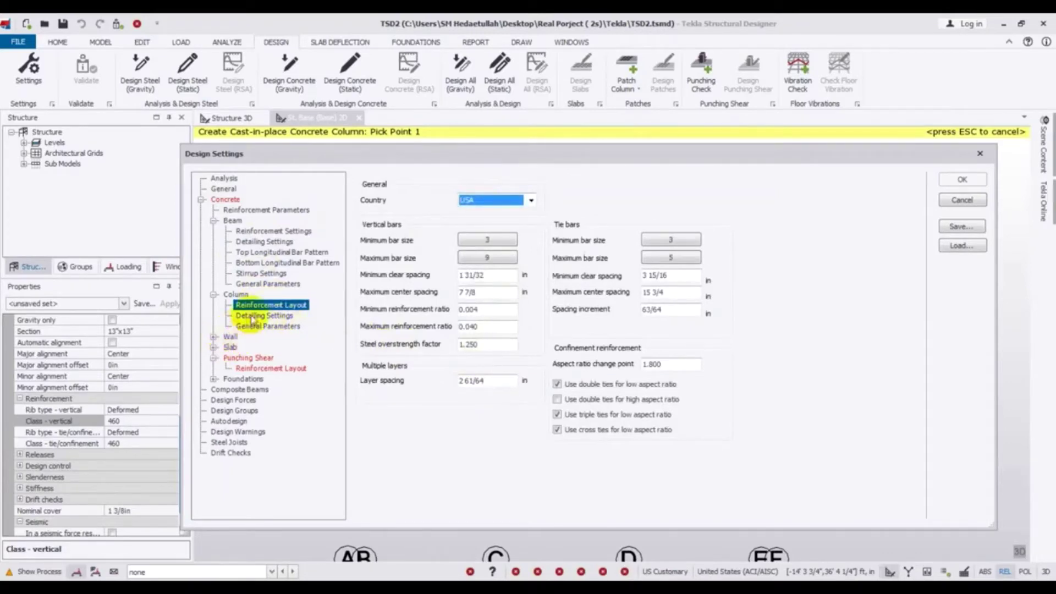
{"action": "left_click", "coordinate": [214, 337]}
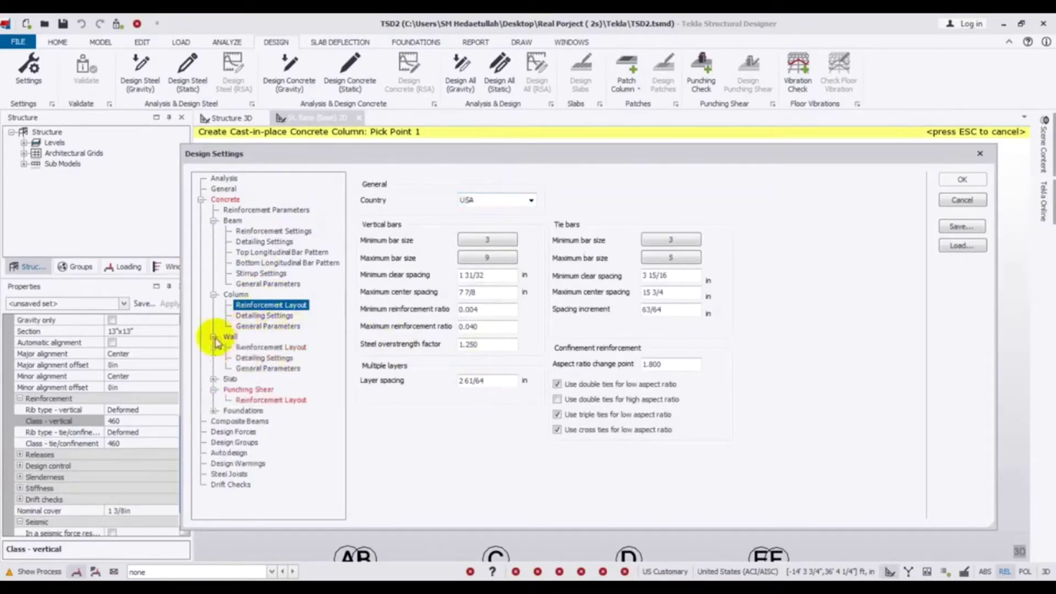
- Set the wall and slab reinforcement layout country to USA
{"action": "left_click", "coordinate": [273, 349]}
{"action": "left_click", "coordinate": [529, 200]}
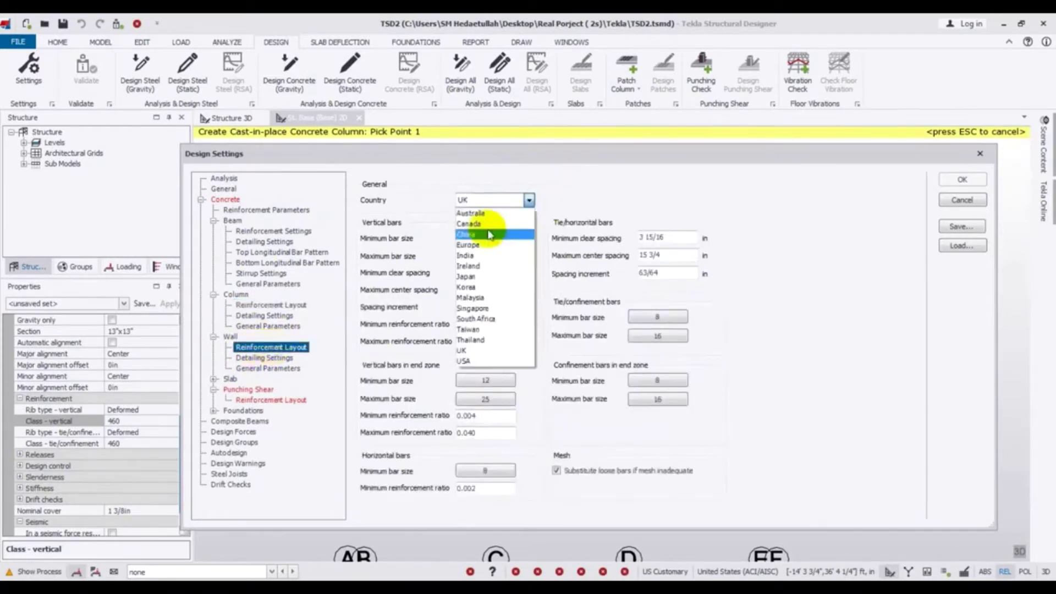
{"action": "left_click", "coordinate": [482, 361]}
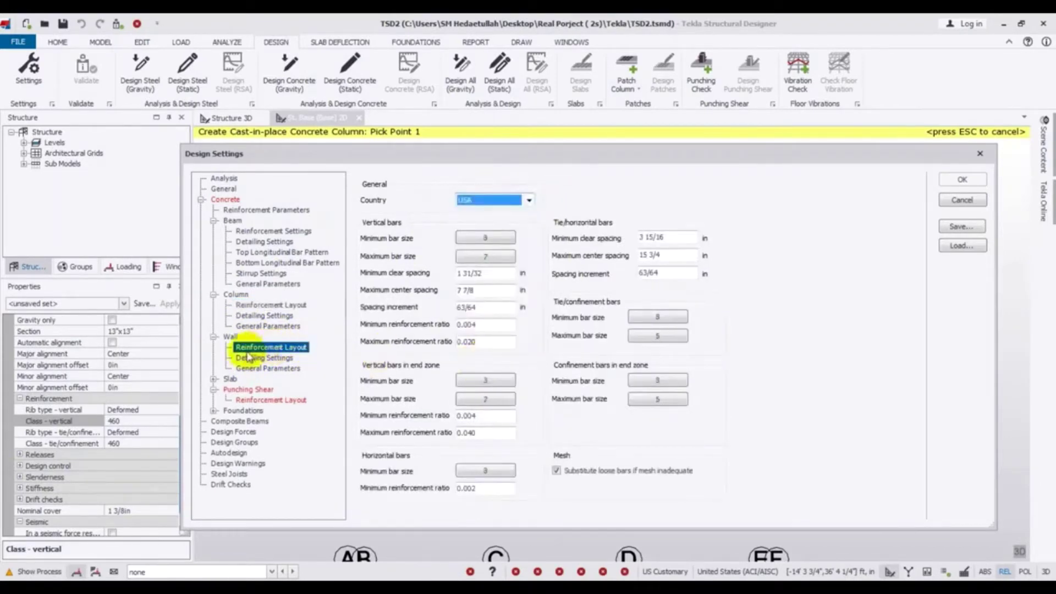
{"action": "left_click", "coordinate": [214, 379]}
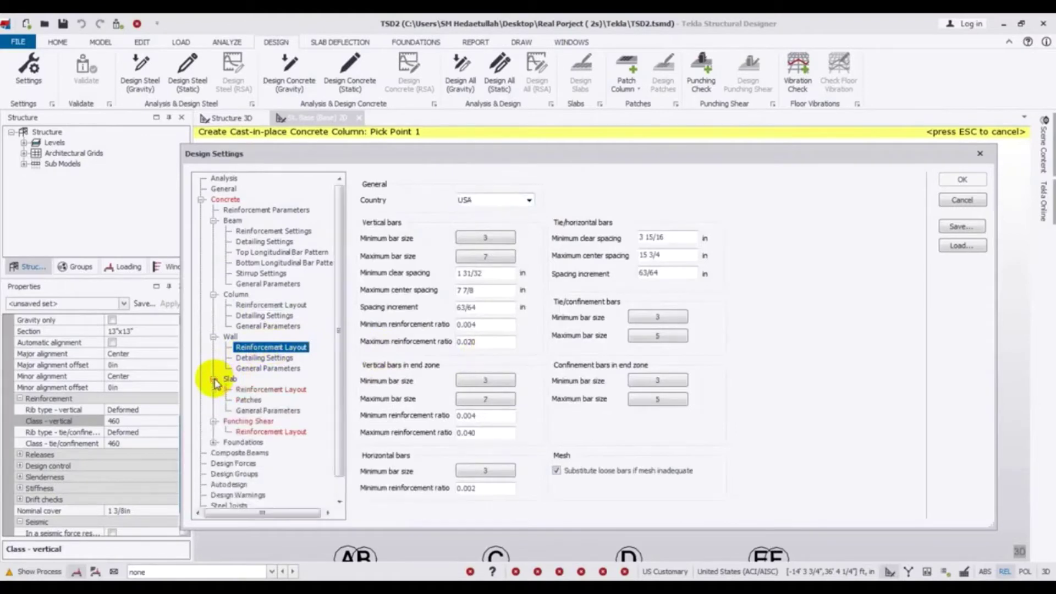
{"action": "left_click", "coordinate": [271, 389]}
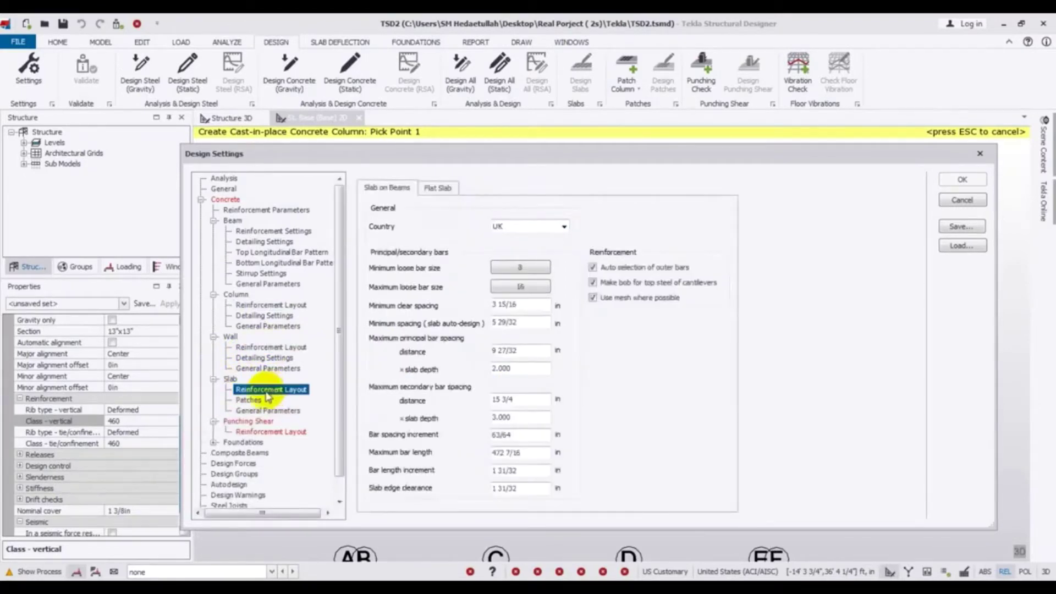
{"action": "left_click", "coordinate": [509, 227]}
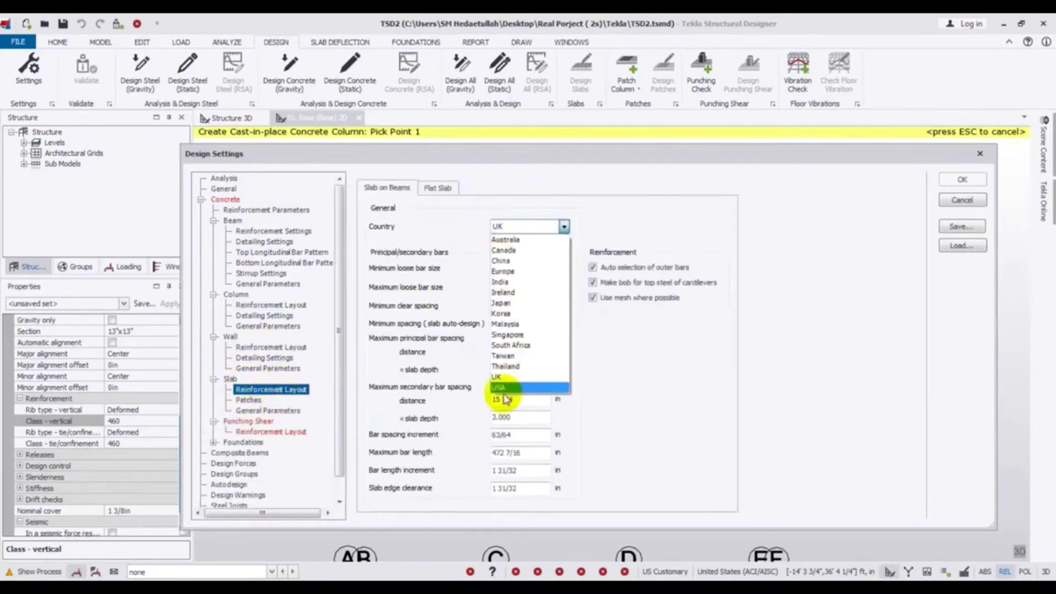
{"action": "left_click", "coordinate": [503, 388]}
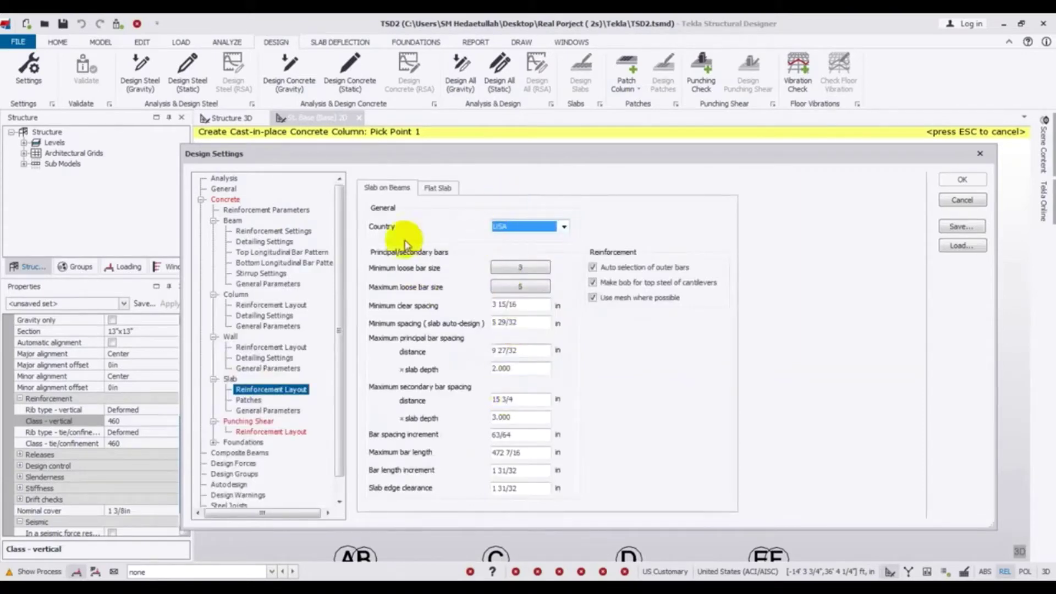
- Set punching shear reinforcement layout to USA and accept the design settings
{"action": "left_click_drag", "start_coordinate": [338, 330], "coordinate": [295, 381]}
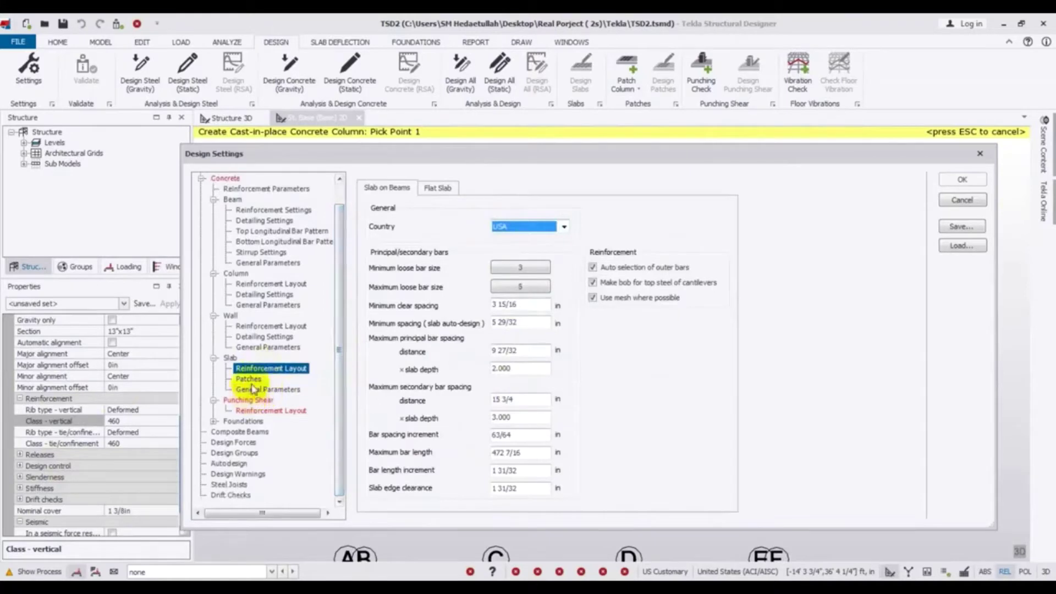
{"action": "left_click", "coordinate": [266, 412]}
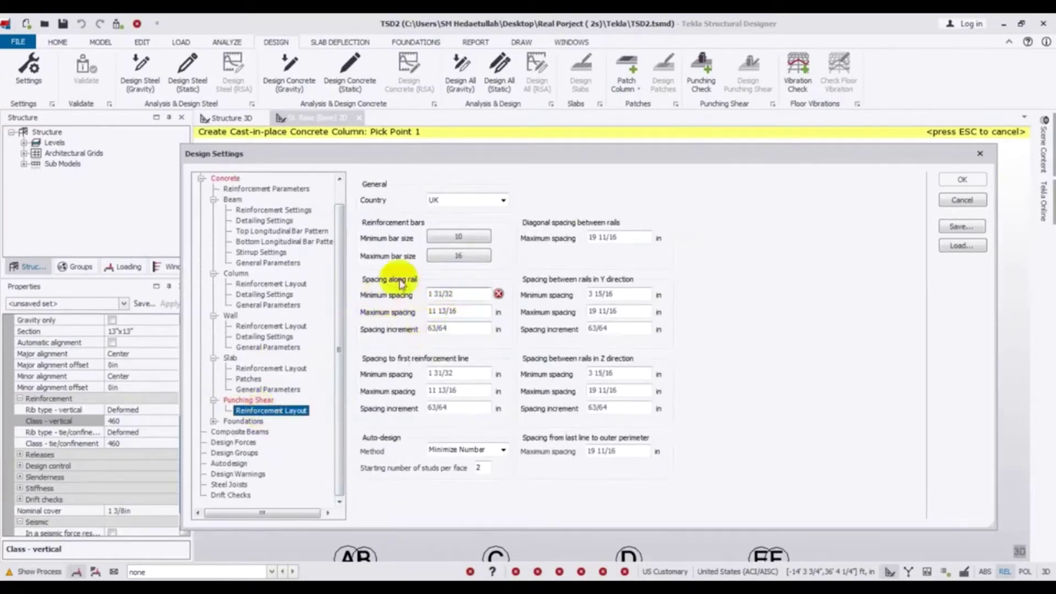
{"action": "left_click", "coordinate": [502, 201]}
{"action": "left_click", "coordinate": [445, 361]}
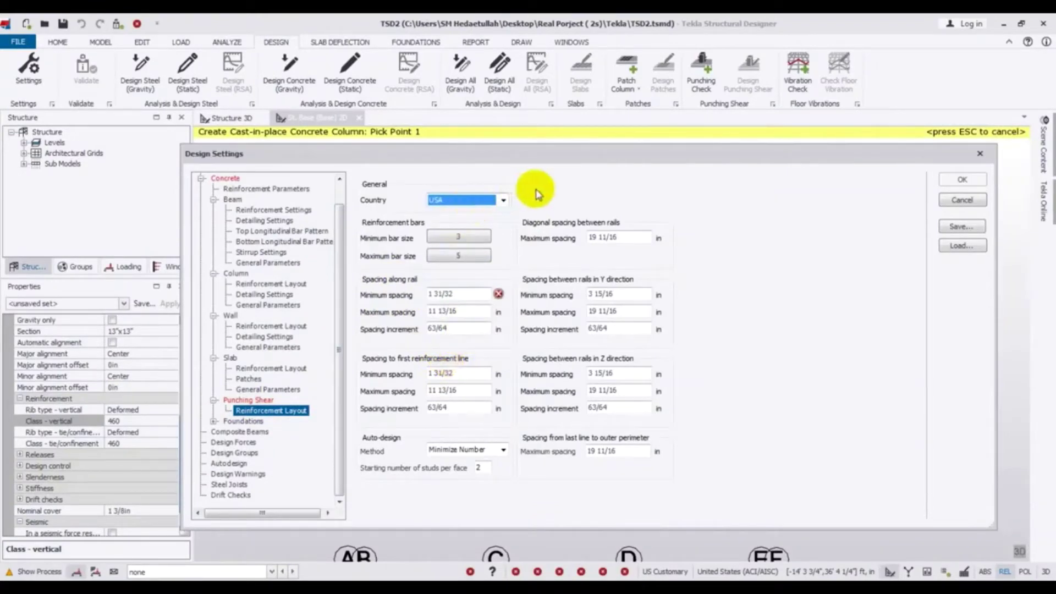
{"action": "left_click", "coordinate": [464, 293]}
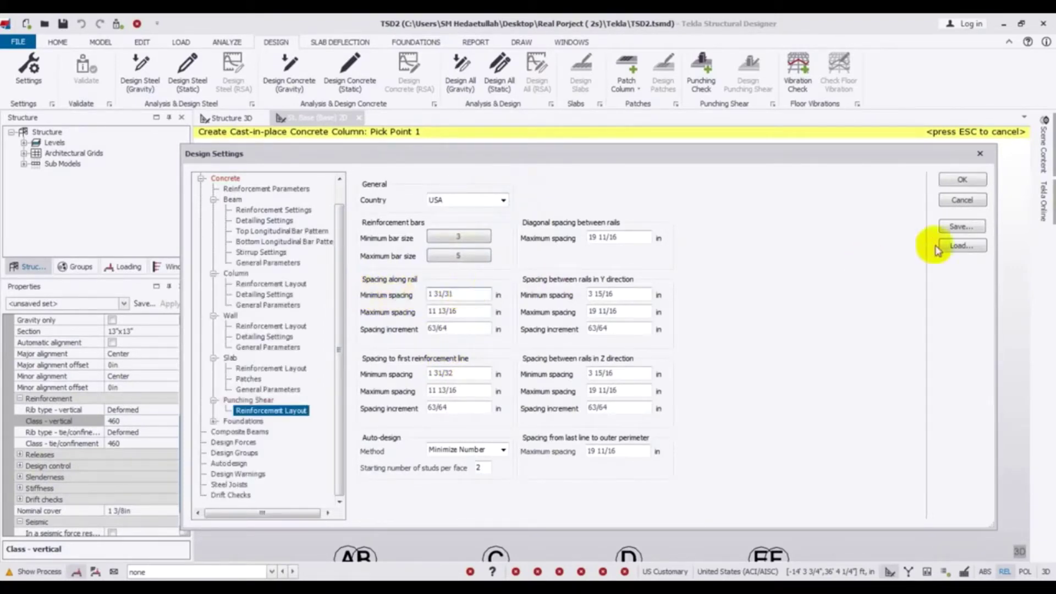
{"action": "left_click", "coordinate": [963, 179]}
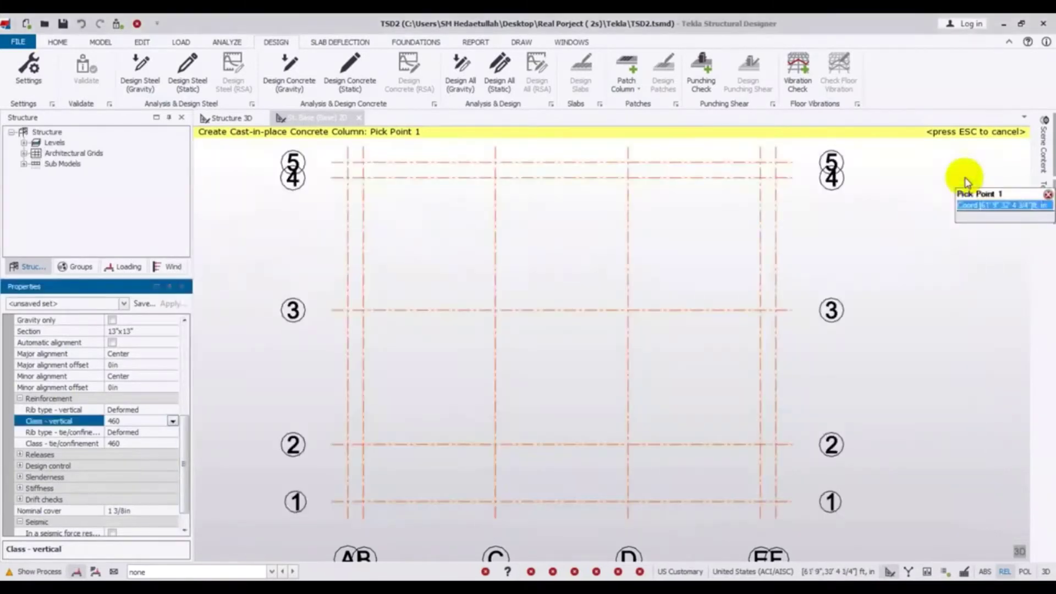
- Set both vertical and tie/confinement bar classes to Gr. 60
{"action": "left_click", "coordinate": [173, 421]}
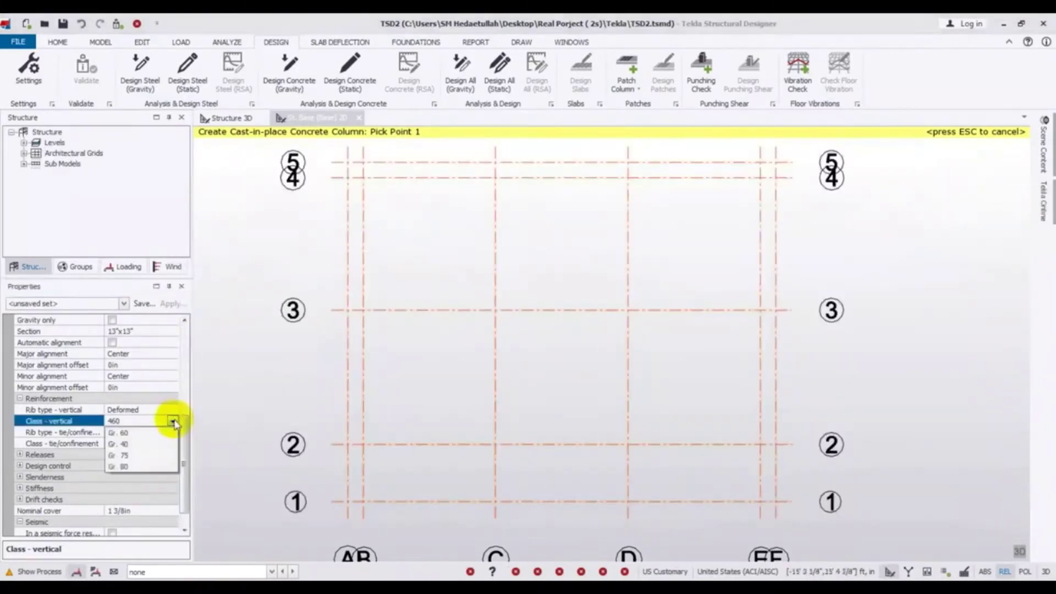
{"action": "left_click", "coordinate": [126, 433]}
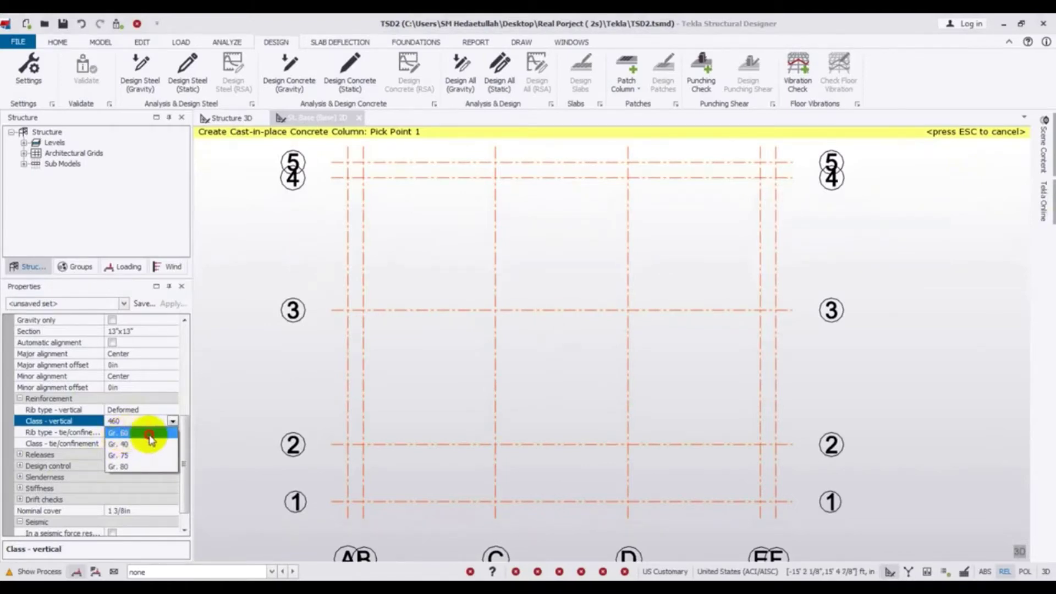
{"action": "left_click", "coordinate": [149, 434]}
{"action": "left_click", "coordinate": [154, 443]}
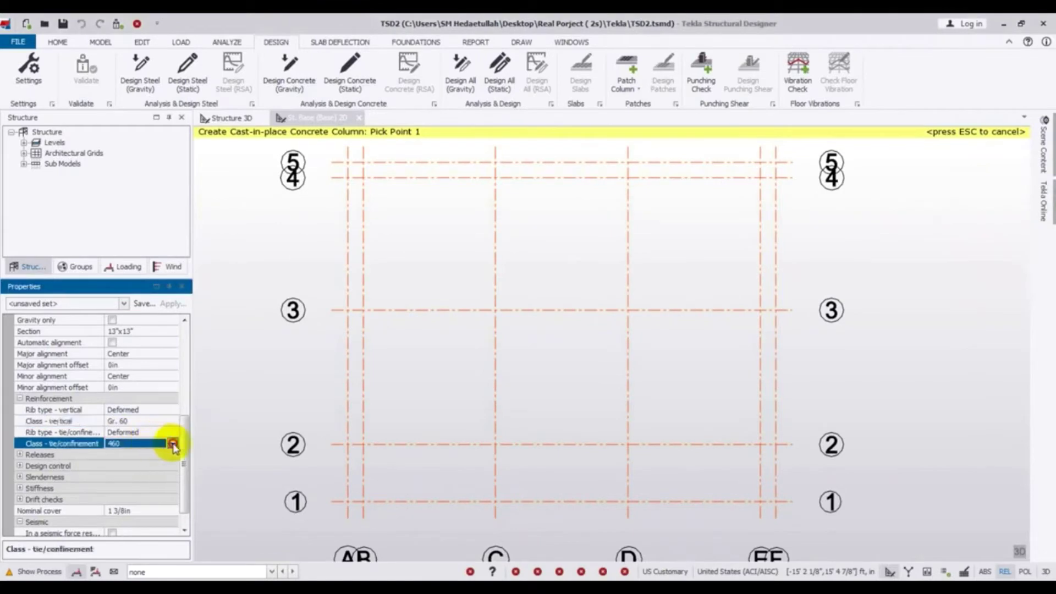
{"action": "left_click", "coordinate": [173, 444]}
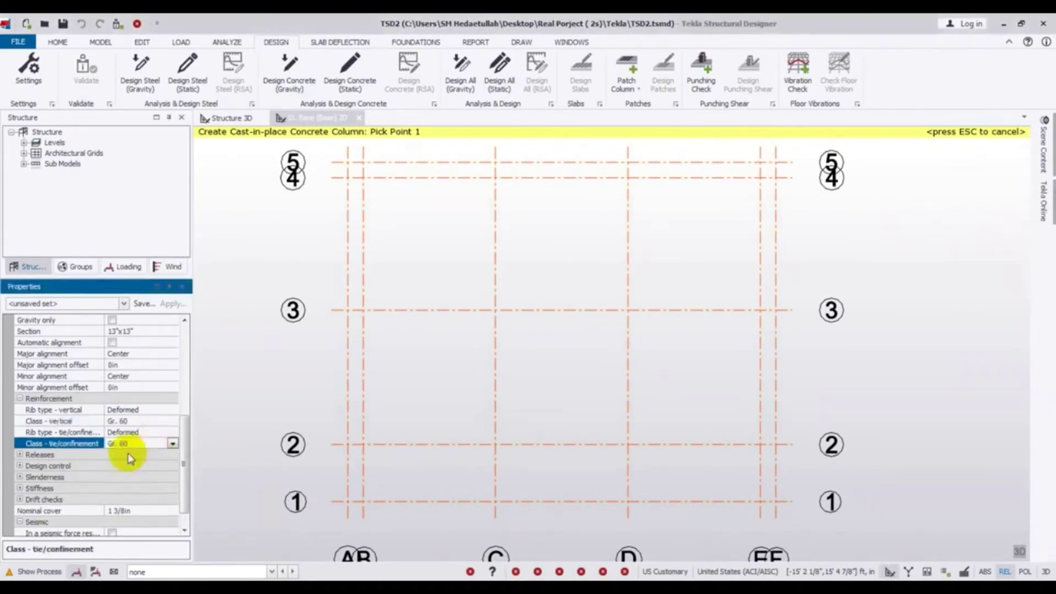
{"action": "left_click_drag", "start_coordinate": [182, 457], "coordinate": [184, 477]}
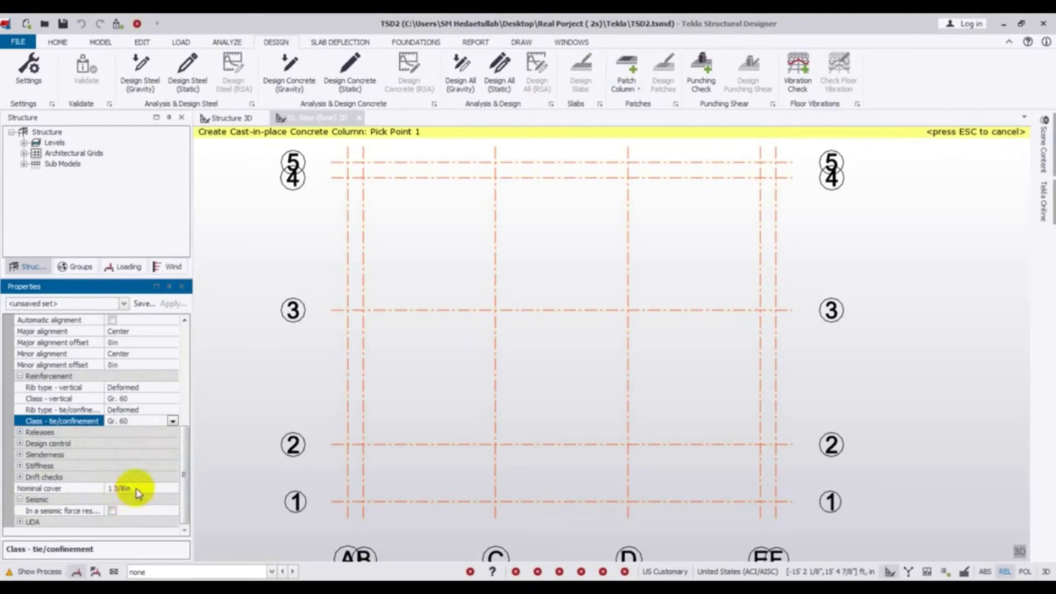
{"action": "left_click", "coordinate": [184, 489]}
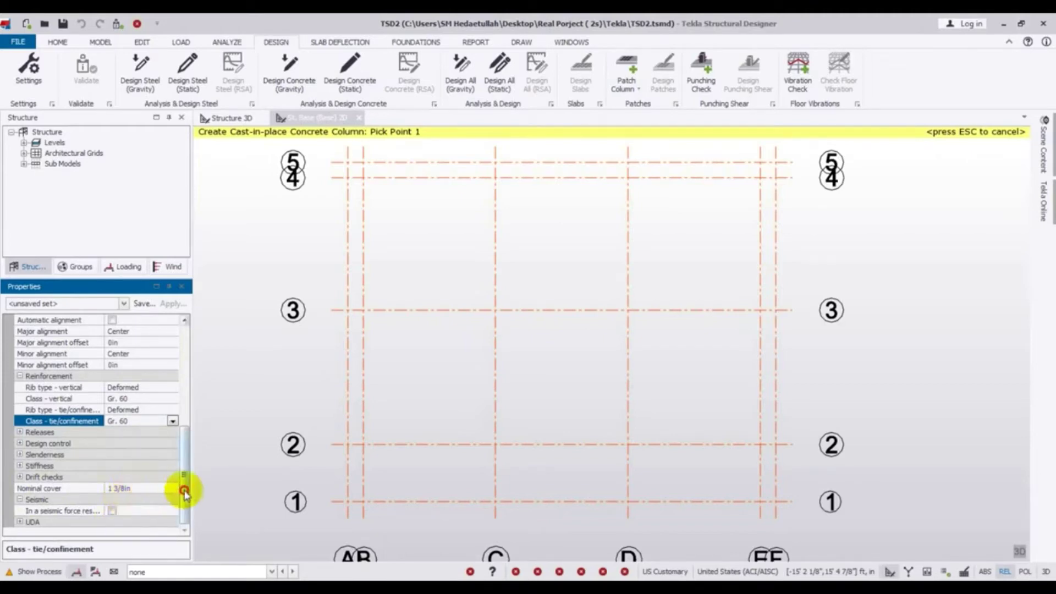
{"action": "left_click_drag", "start_coordinate": [184, 489], "coordinate": [178, 495]}
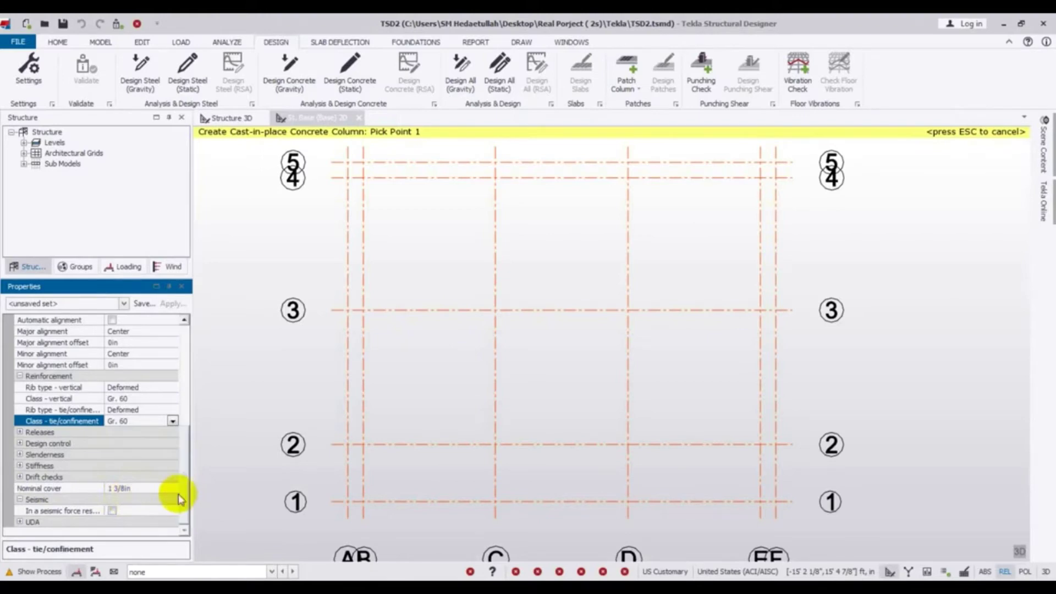
- Change the column nominal cover to 1 1/2in
{"action": "left_click", "coordinate": [129, 489]}
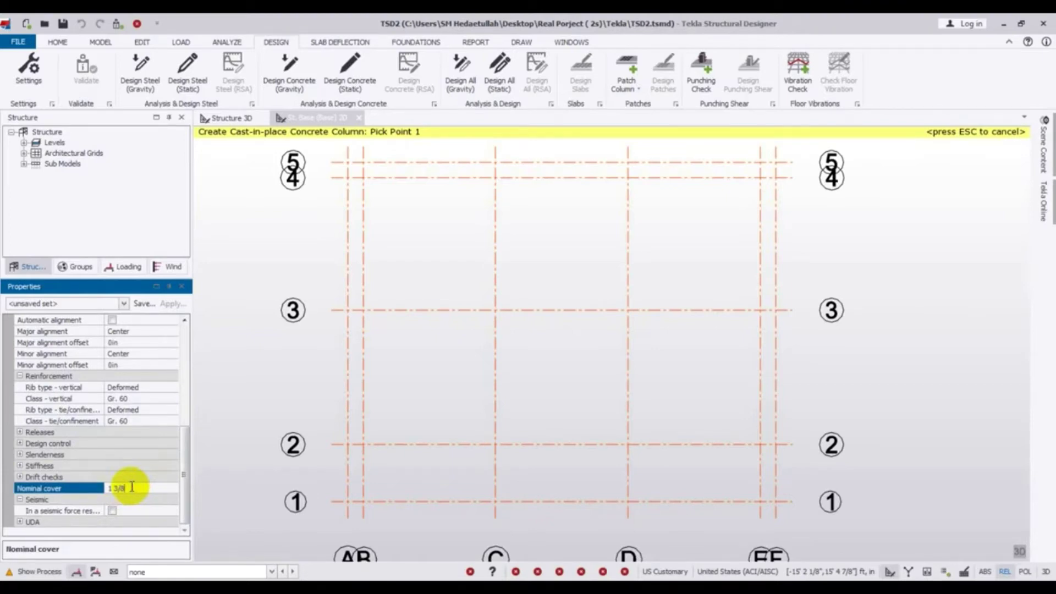
{"action": "key", "text": "Return"}
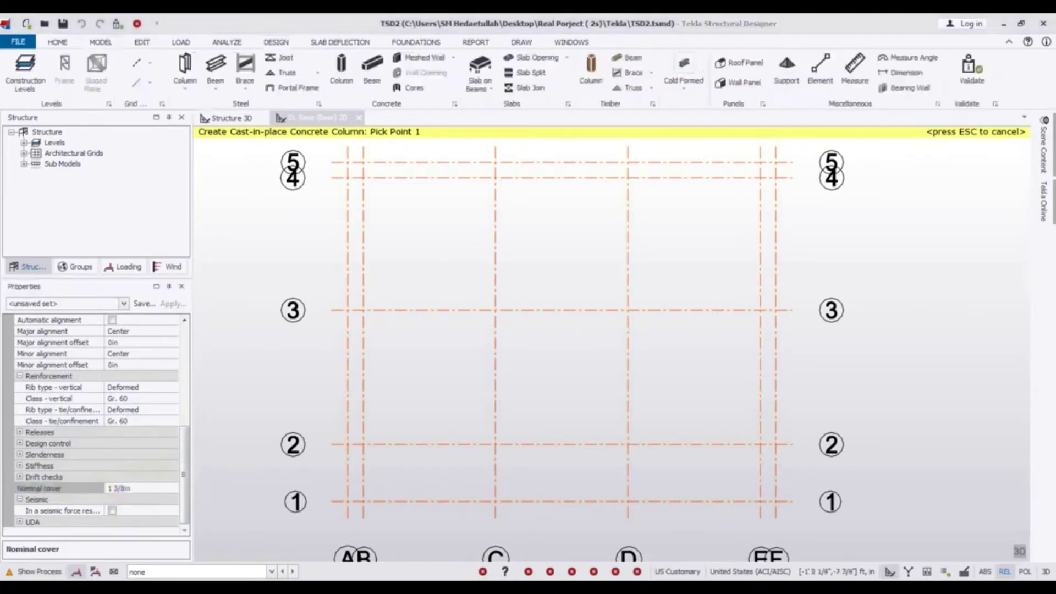
{"action": "left_click", "coordinate": [133, 498]}
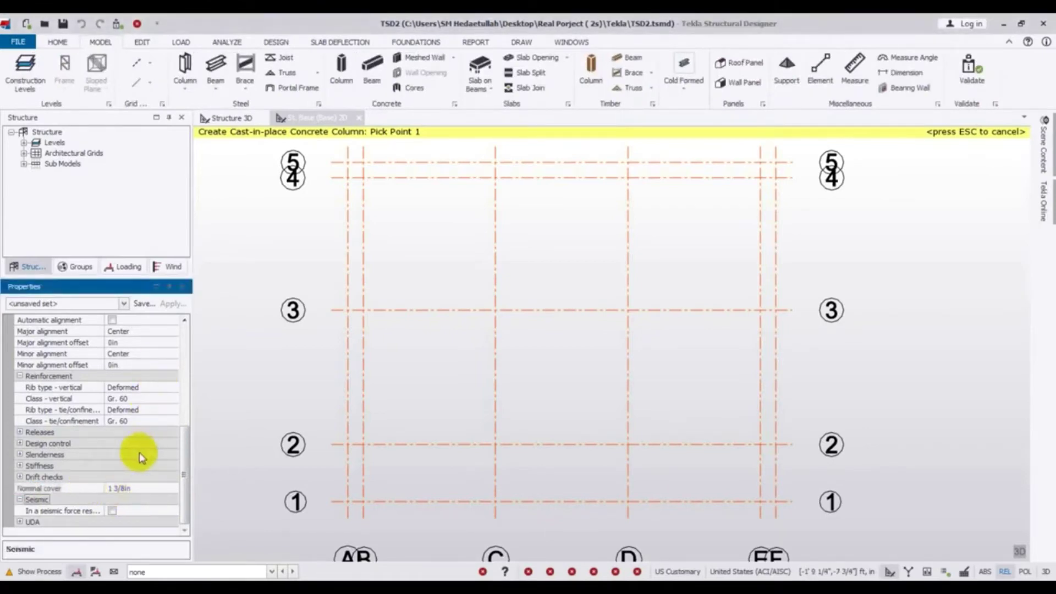
{"action": "left_click", "coordinate": [136, 488]}
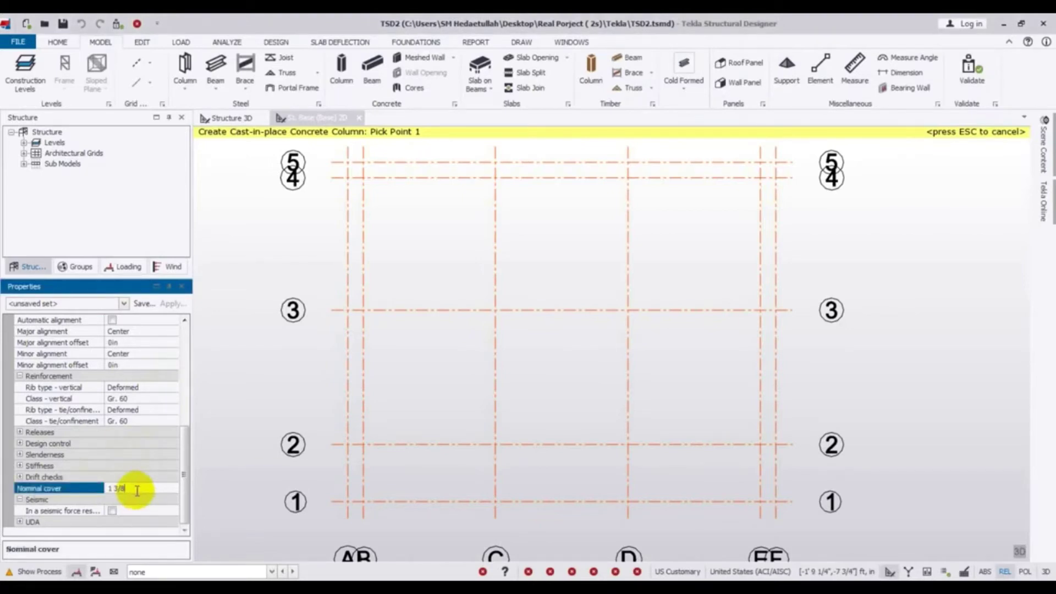
{"action": "double_click", "coordinate": [119, 488]}
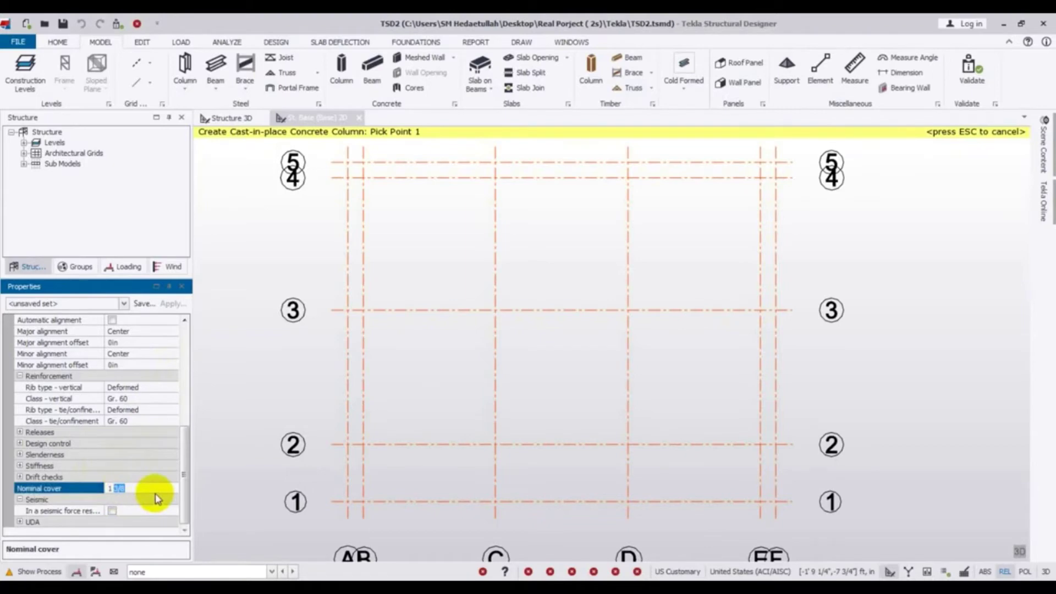
{"action": "key", "text": "BackSpace"}
{"action": "key", "text": "BackSpace"}
{"action": "left_click", "coordinate": [208, 488]}
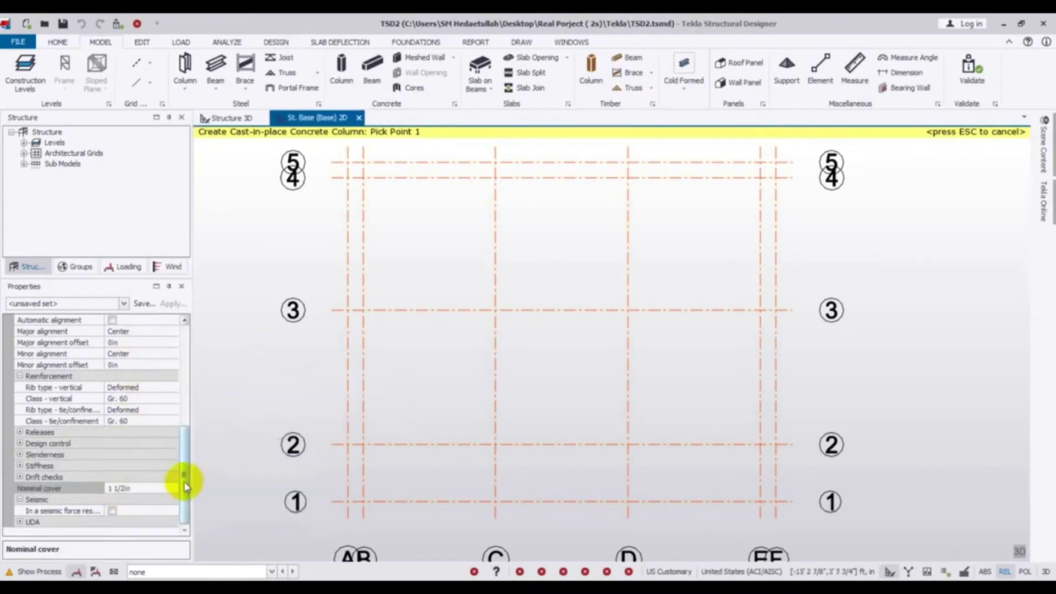
{"action": "left_click_drag", "start_coordinate": [184, 483], "coordinate": [184, 423]}
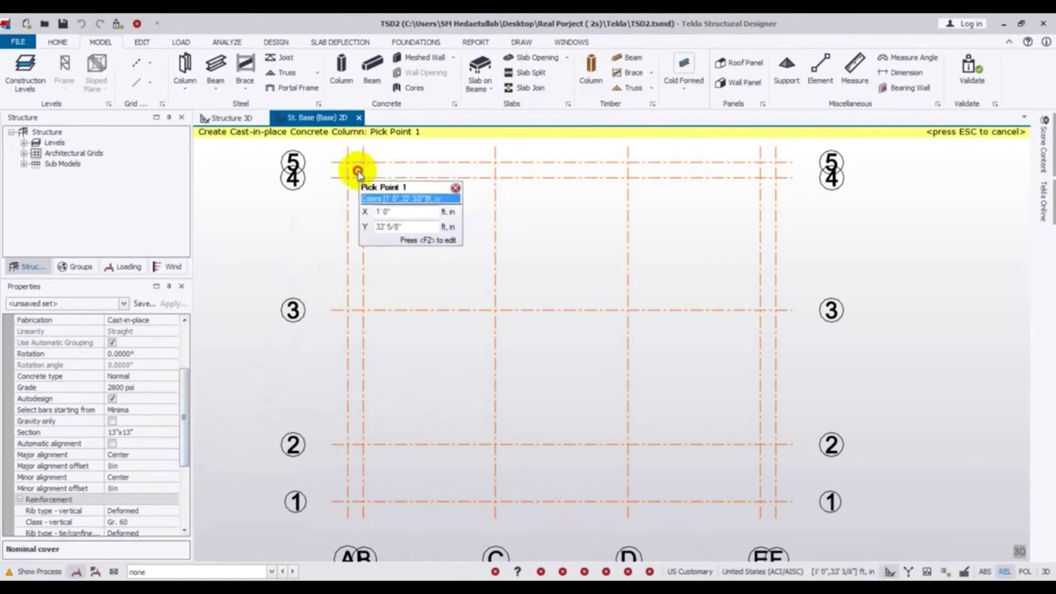
- Window-place columns along grids A, 4 and F, plus C-1 and D-1 on grid 1
{"action": "left_click_drag", "start_coordinate": [358, 171], "coordinate": [383, 510]}
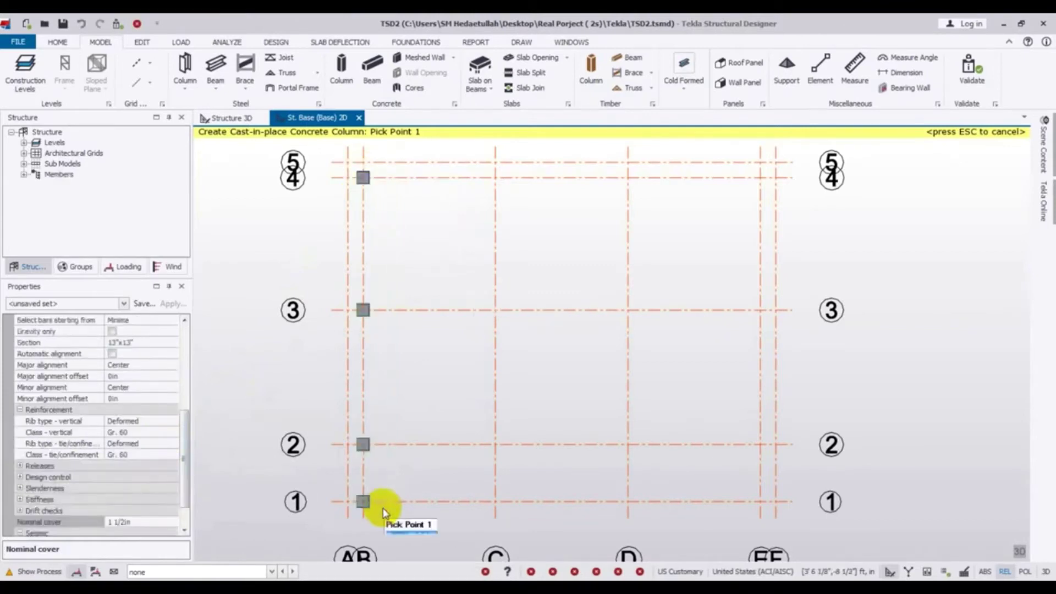
{"action": "left_click_drag", "start_coordinate": [482, 172], "coordinate": [770, 188]}
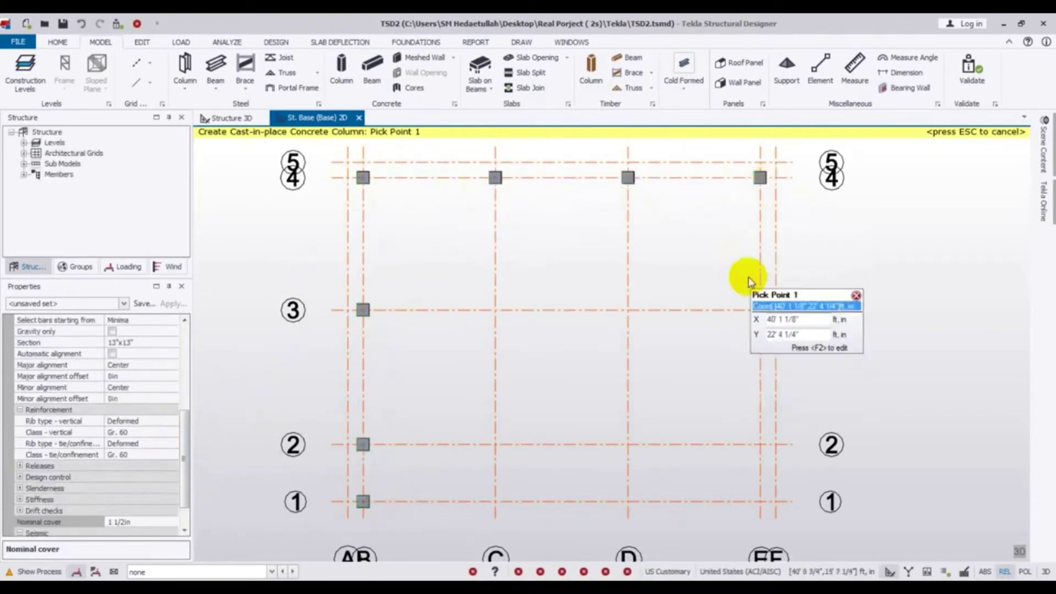
{"action": "left_click_drag", "start_coordinate": [743, 283], "coordinate": [768, 511]}
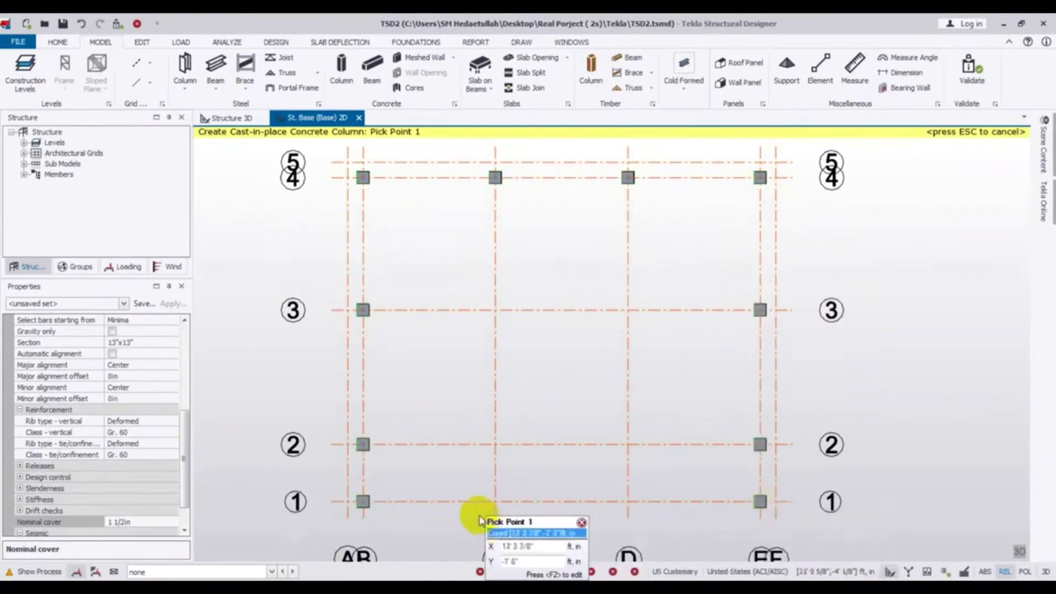
{"action": "left_click_drag", "start_coordinate": [480, 496], "coordinate": [676, 513]}
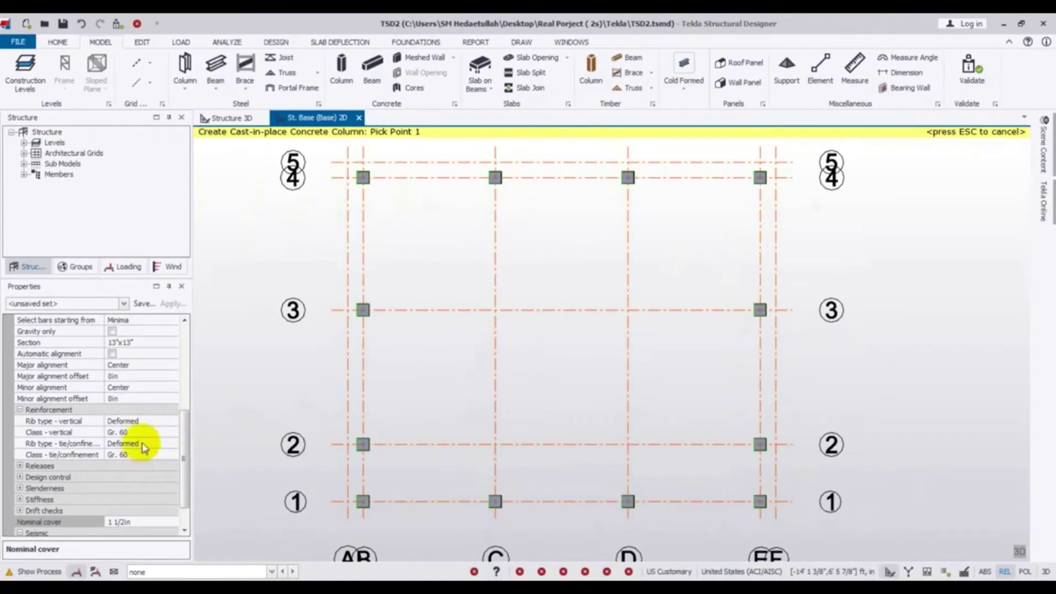
{"action": "left_click", "coordinate": [171, 343]}
- Place 14"x14" interior columns at C-2, C-3, D-2 and D-3, then check the model in 3D
{"action": "left_click", "coordinate": [172, 343]}
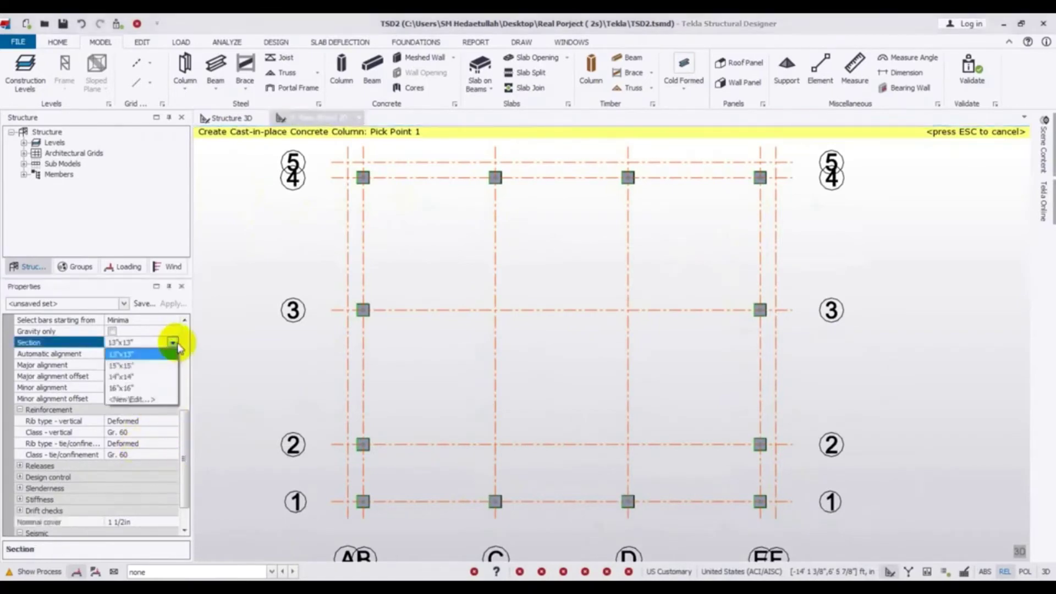
{"action": "left_click", "coordinate": [142, 378]}
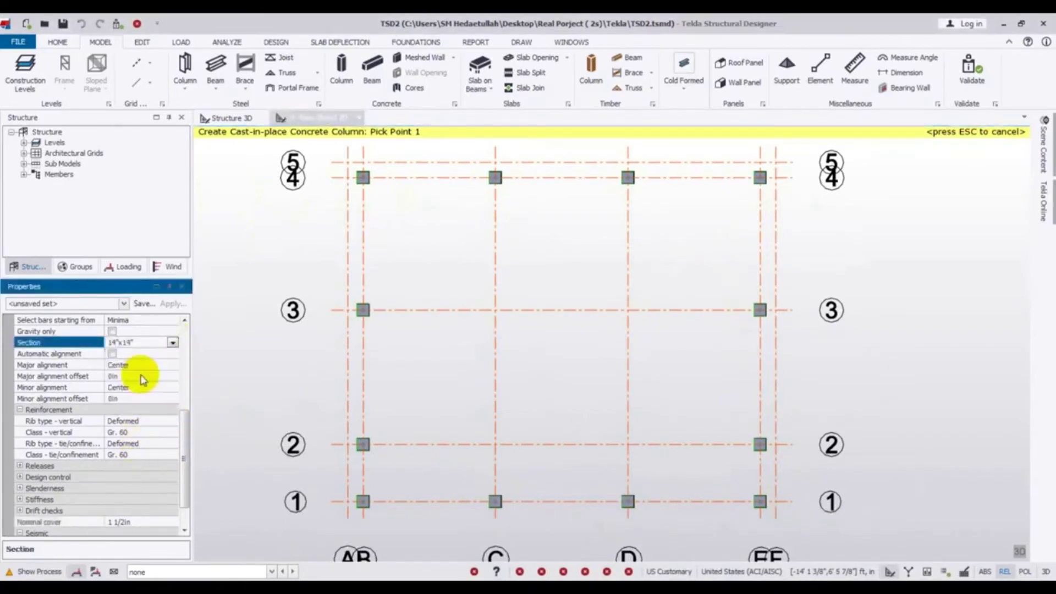
{"action": "left_click_drag", "start_coordinate": [177, 438], "coordinate": [189, 354]}
{"action": "left_click_drag", "start_coordinate": [475, 280], "coordinate": [648, 463]}
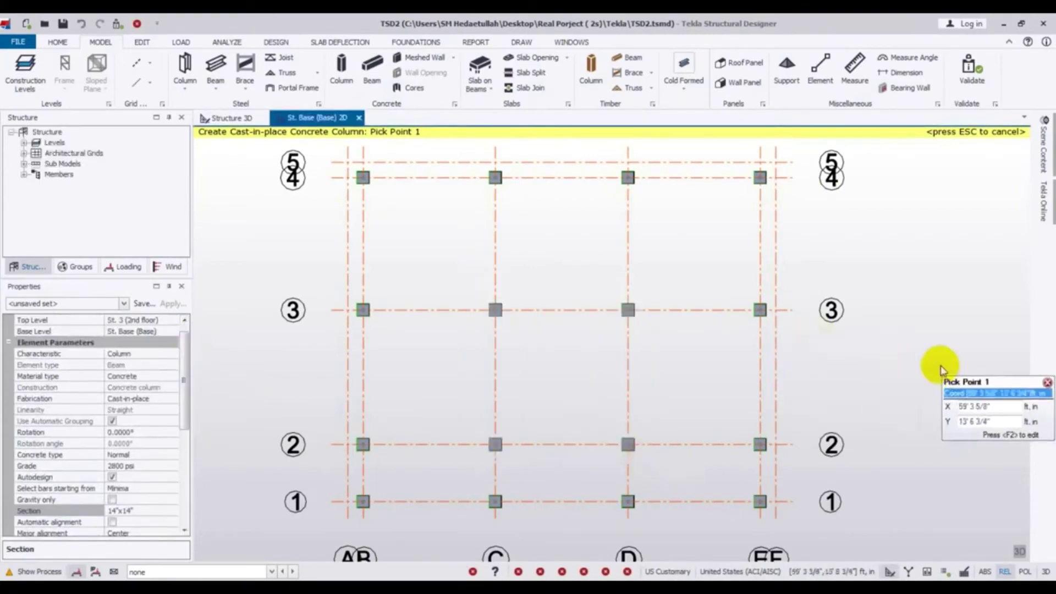
{"action": "middle_click_drag", "start_coordinate": [938, 361], "coordinate": [937, 351]}
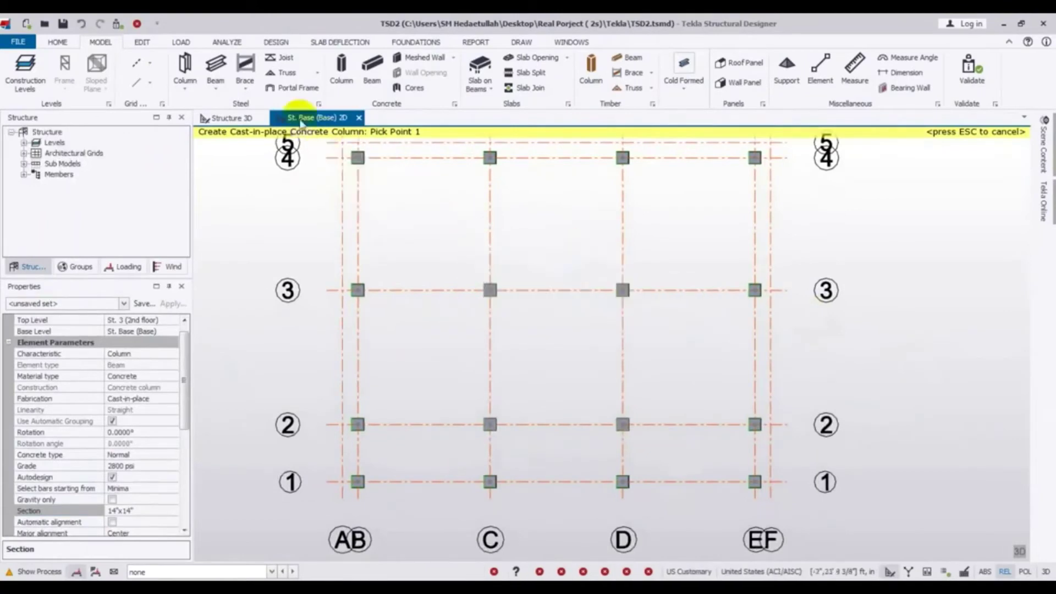
{"action": "left_click", "coordinate": [232, 118]}
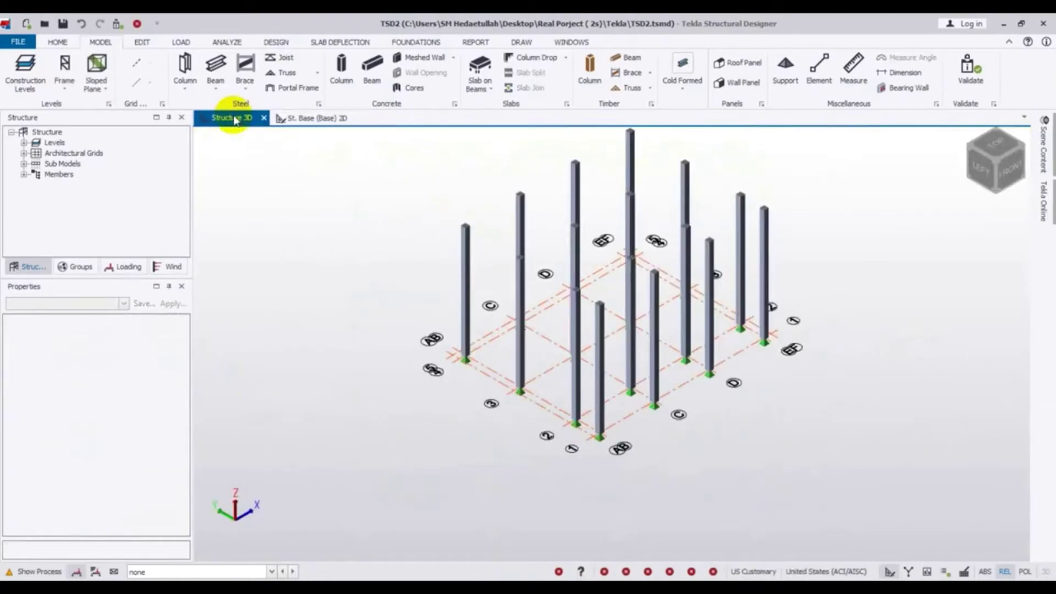
- From the Levels list, open the St. 1 (GF) plan and shift it left into view
{"action": "left_click", "coordinate": [300, 118]}
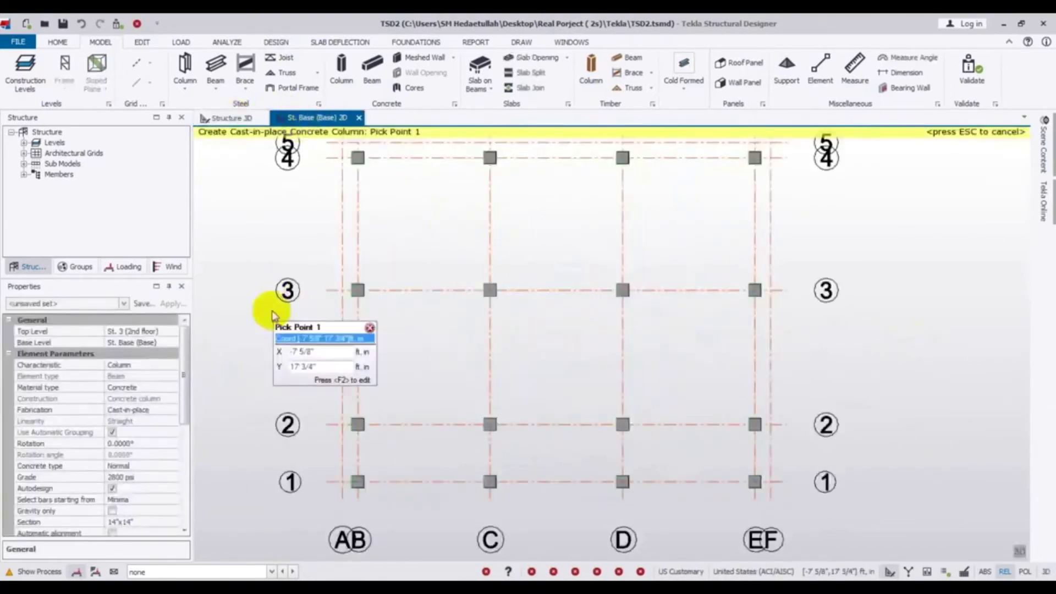
{"action": "left_click", "coordinate": [24, 143]}
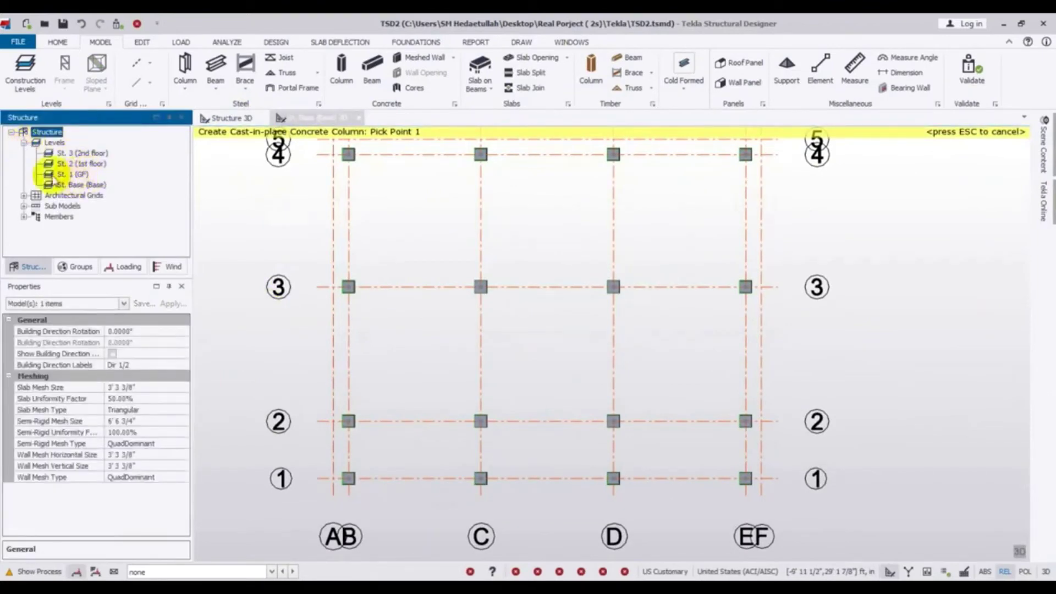
{"action": "left_click", "coordinate": [55, 174]}
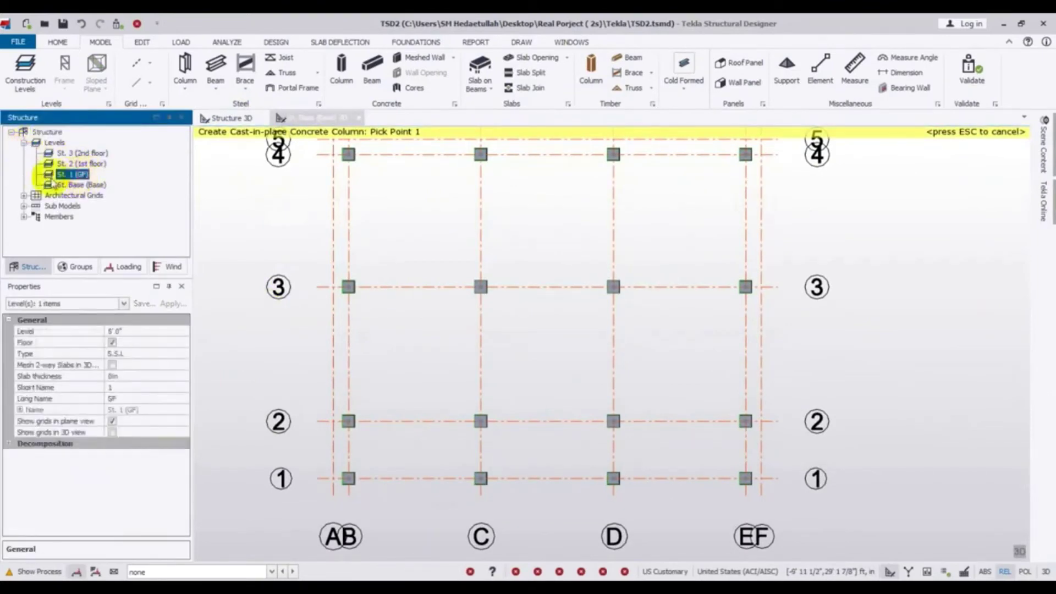
{"action": "double_click", "coordinate": [78, 177]}
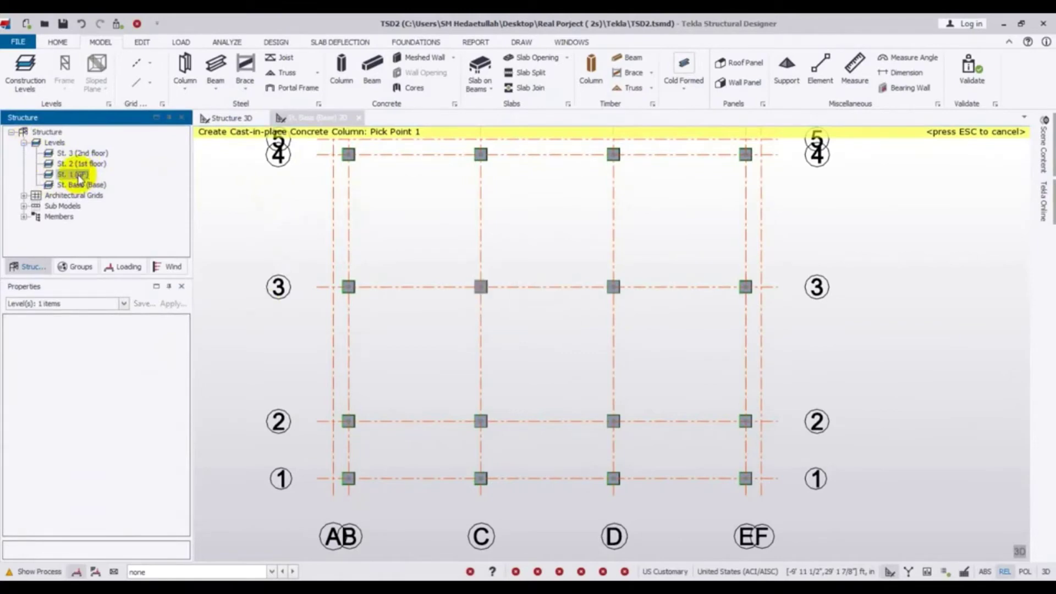
{"action": "middle_click_drag", "start_coordinate": [361, 325], "coordinate": [281, 319]}
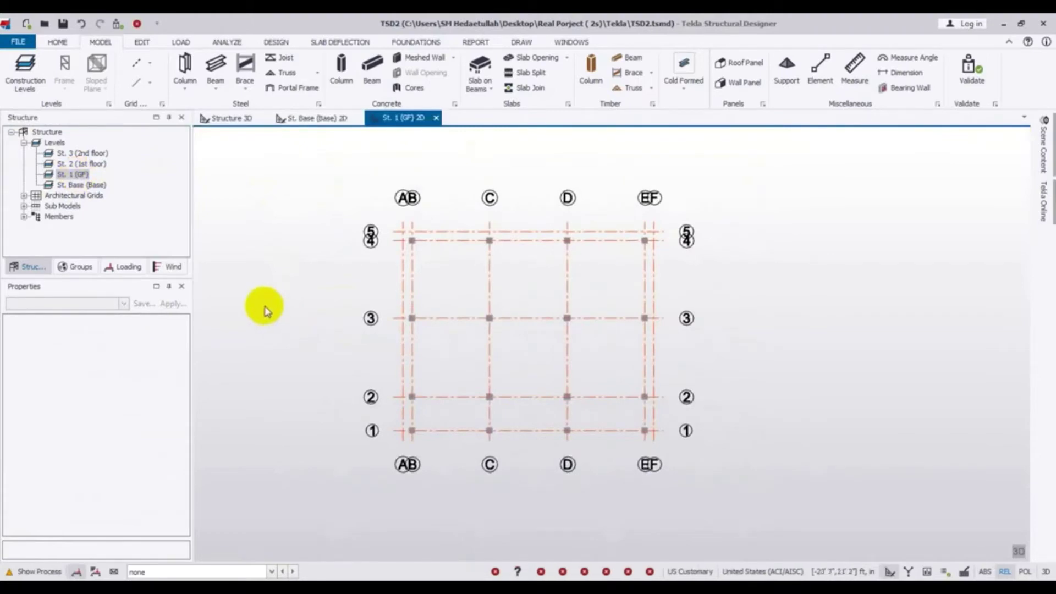
- Start the cast-in-place concrete beam command with grade 2800 psi
{"action": "left_click", "coordinate": [376, 67]}
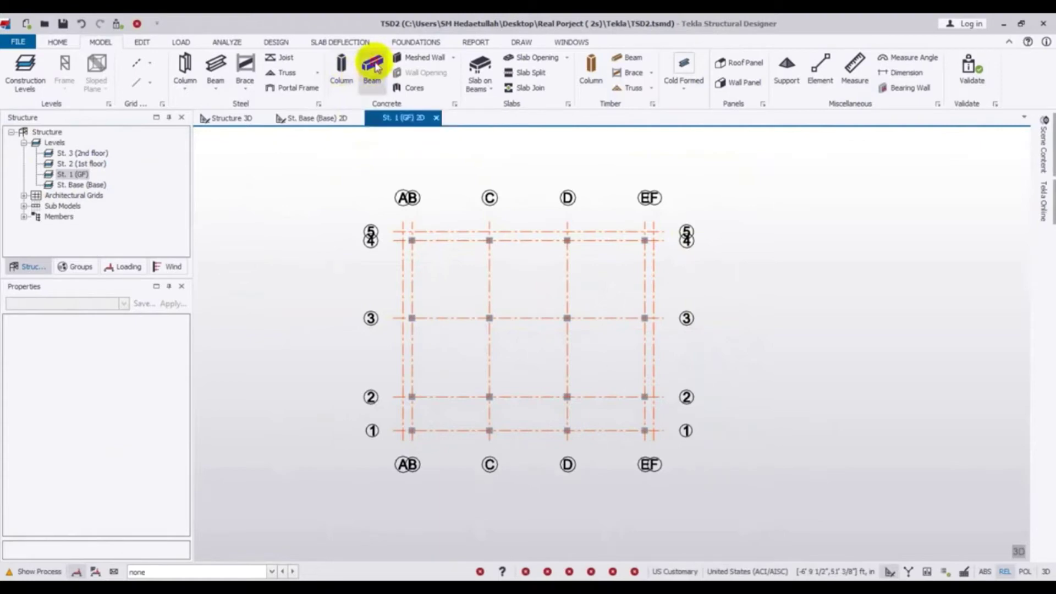
{"action": "left_click_drag", "start_coordinate": [186, 359], "coordinate": [180, 396]}
{"action": "left_click", "coordinate": [147, 401]}
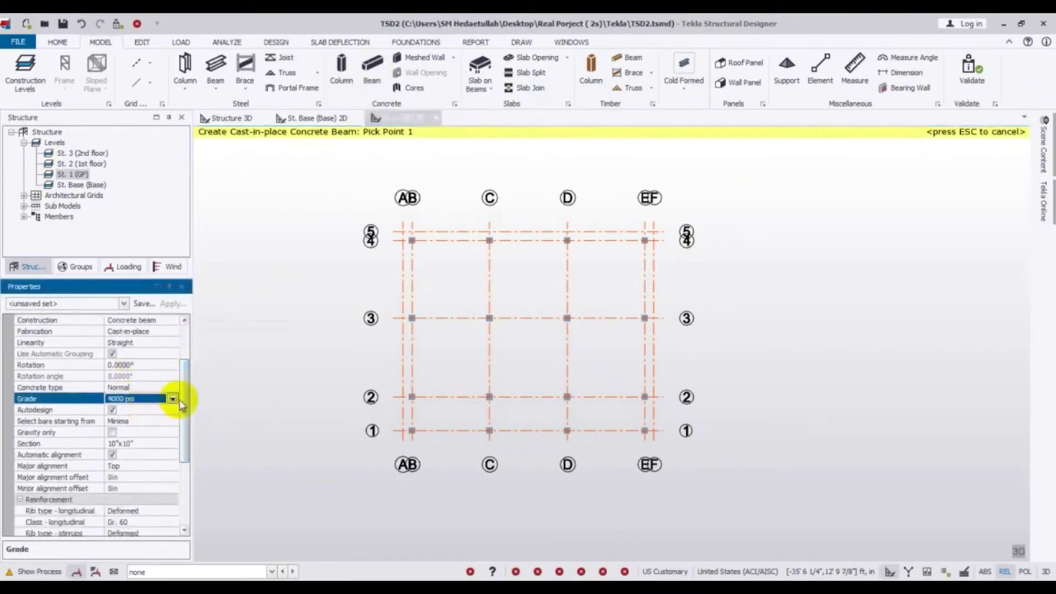
{"action": "left_click", "coordinate": [172, 399]}
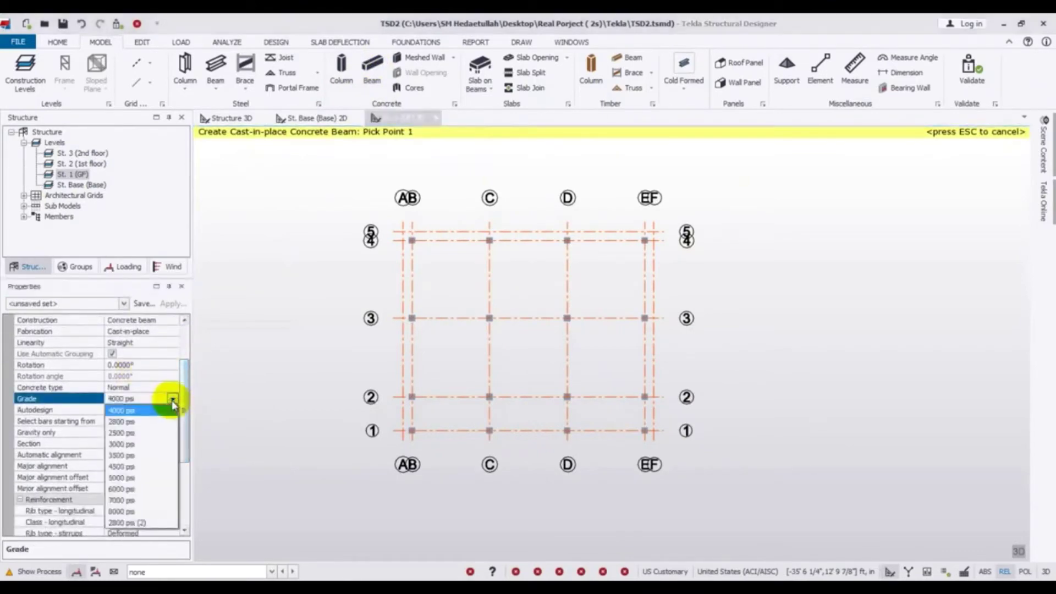
{"action": "left_click", "coordinate": [132, 423]}
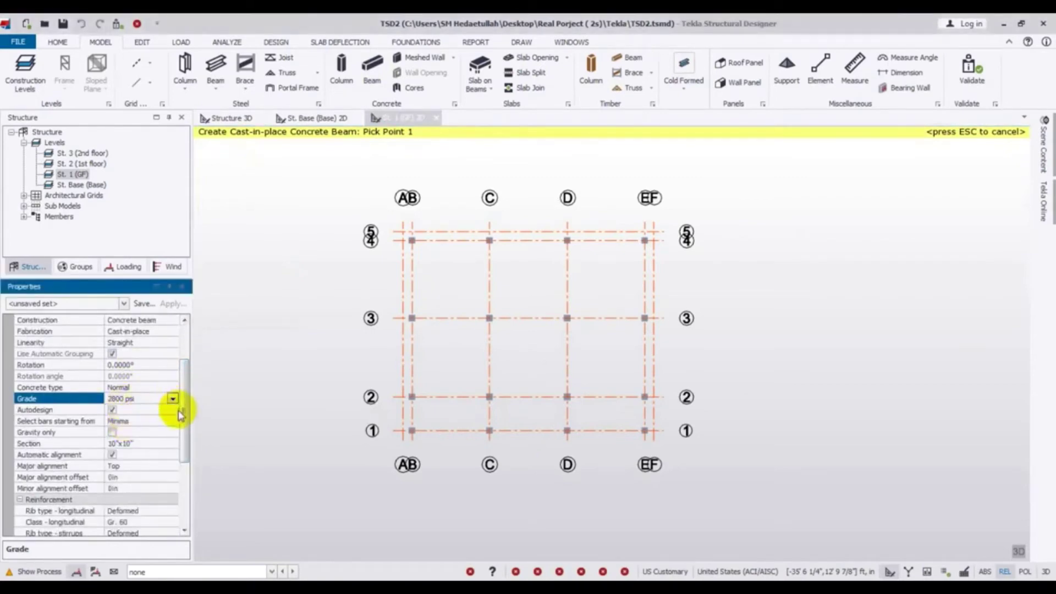
- Open the section editor to define a new beam section, starting from 10"x10" rectangular
{"action": "left_click_drag", "start_coordinate": [185, 422], "coordinate": [189, 384]}
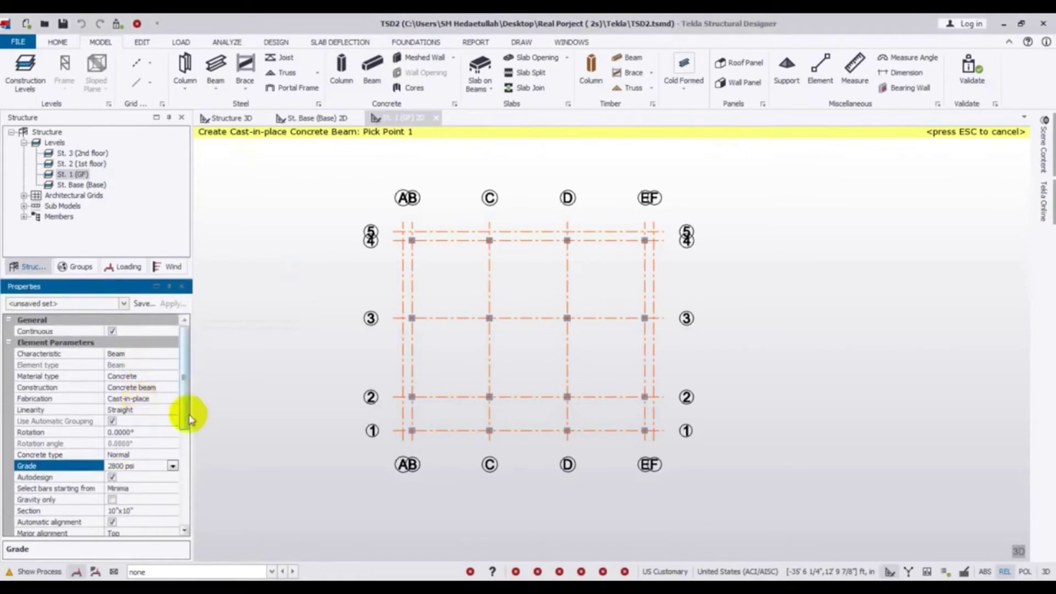
{"action": "left_click_drag", "start_coordinate": [181, 372], "coordinate": [189, 437]}
{"action": "left_click", "coordinate": [164, 386]}
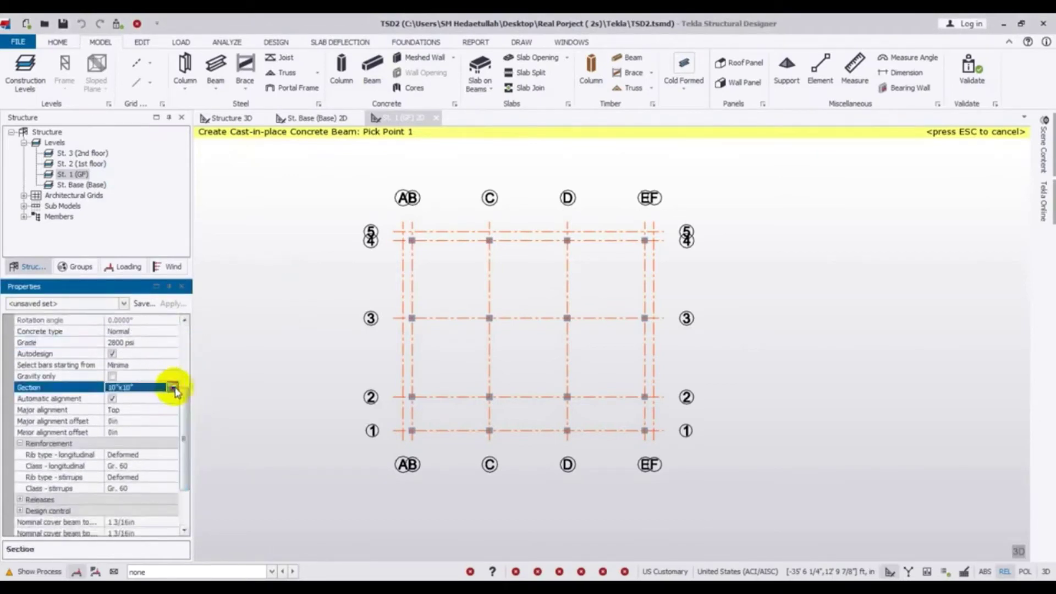
{"action": "left_click", "coordinate": [172, 387]}
{"action": "left_click", "coordinate": [144, 411]}
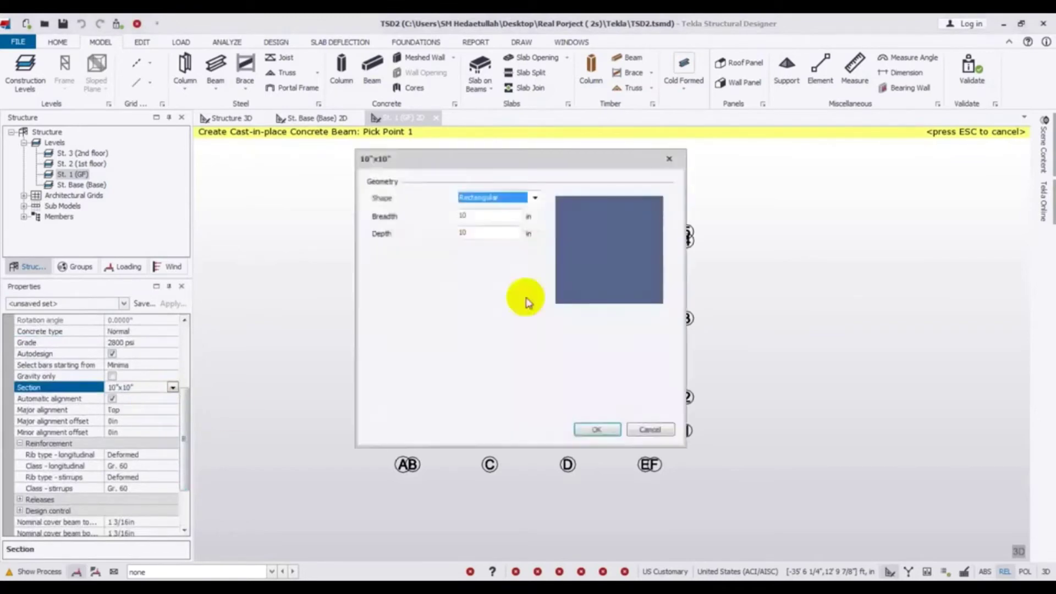
- Set the beam section Depth to 13 for a 10"x13" section and confirm it
{"action": "double_click", "coordinate": [492, 232]}
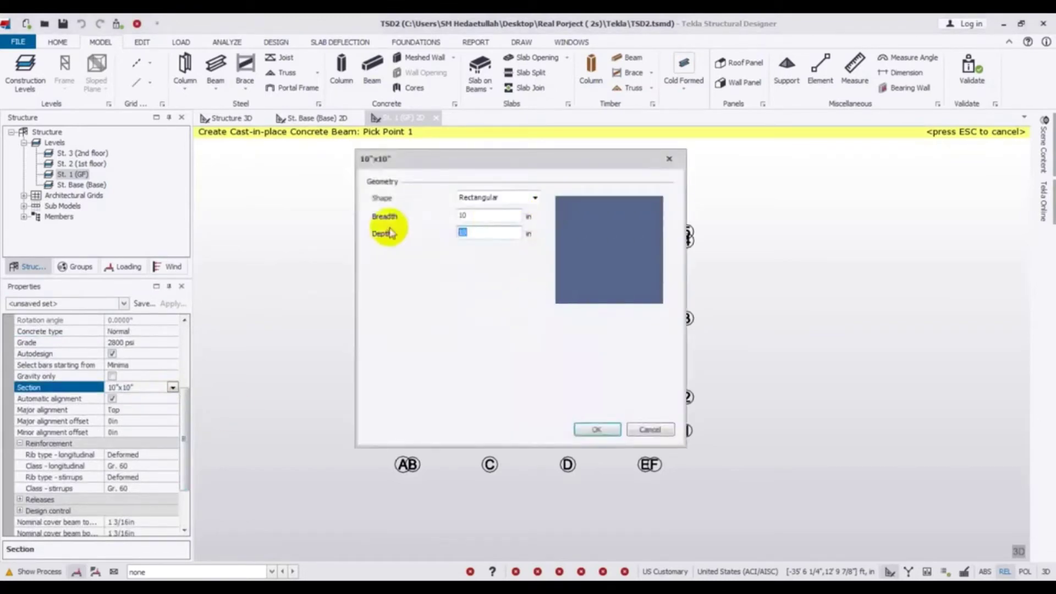
{"action": "type", "text": "1"}
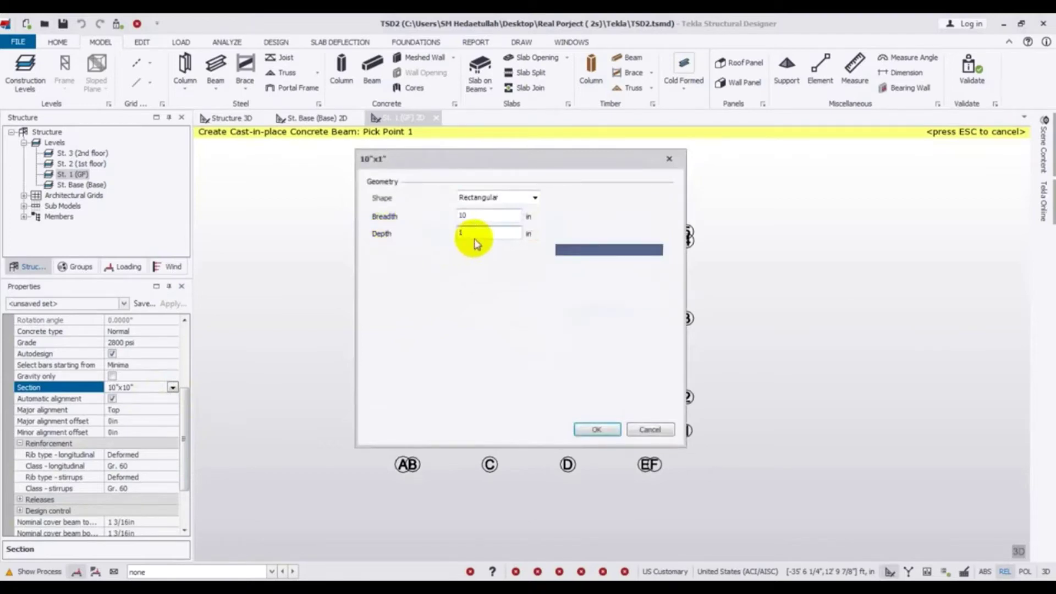
{"action": "type", "text": "3"}
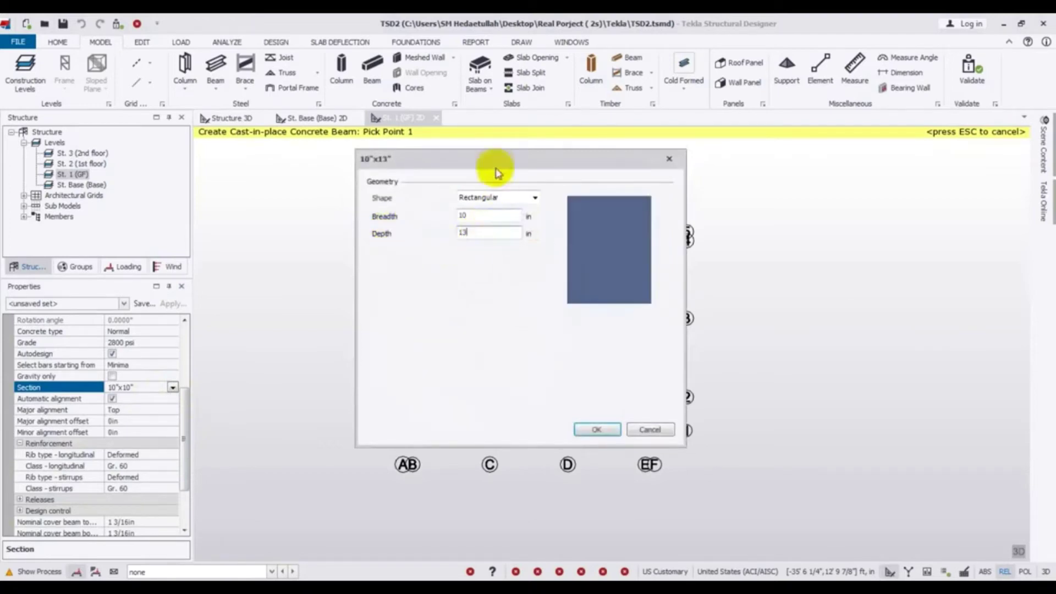
{"action": "left_click_drag", "start_coordinate": [497, 159], "coordinate": [462, 182]}
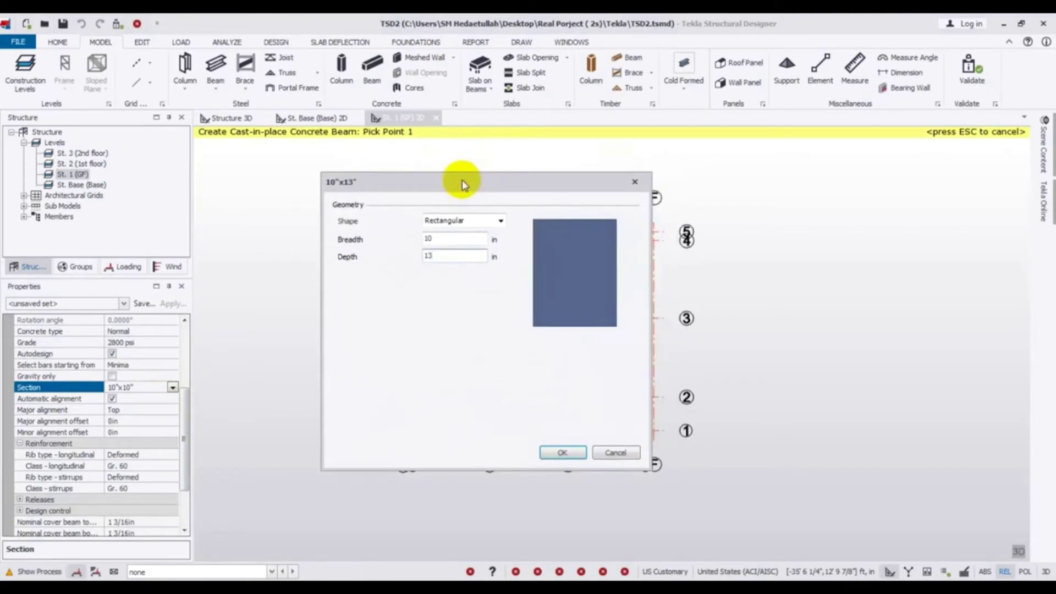
{"action": "left_click", "coordinate": [447, 256]}
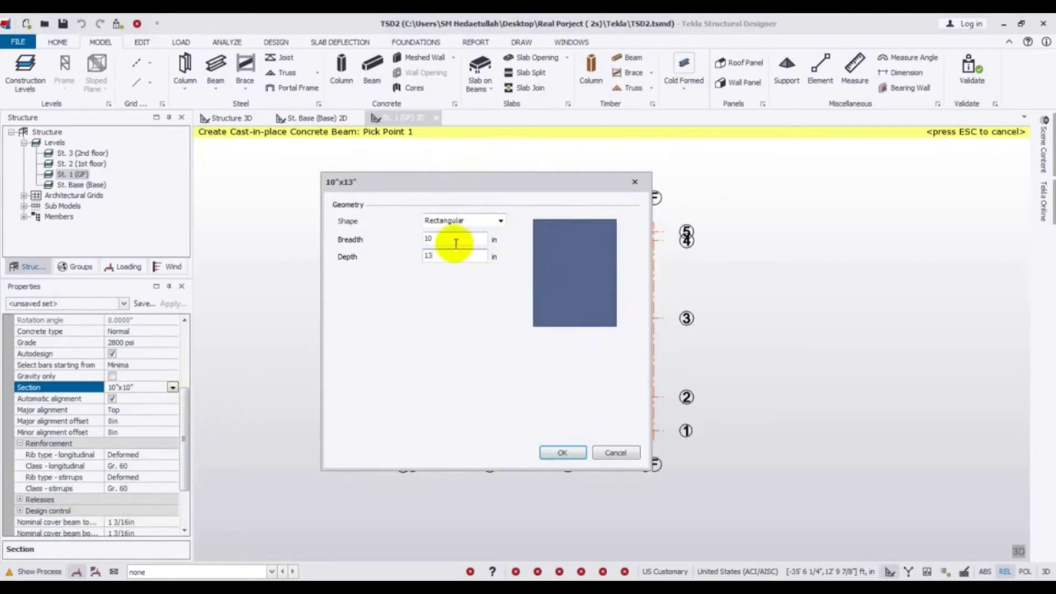
{"action": "left_click", "coordinate": [562, 452]}
- Create another beam section entry with a depth of 15 and accept it
{"action": "left_click", "coordinate": [173, 388]}
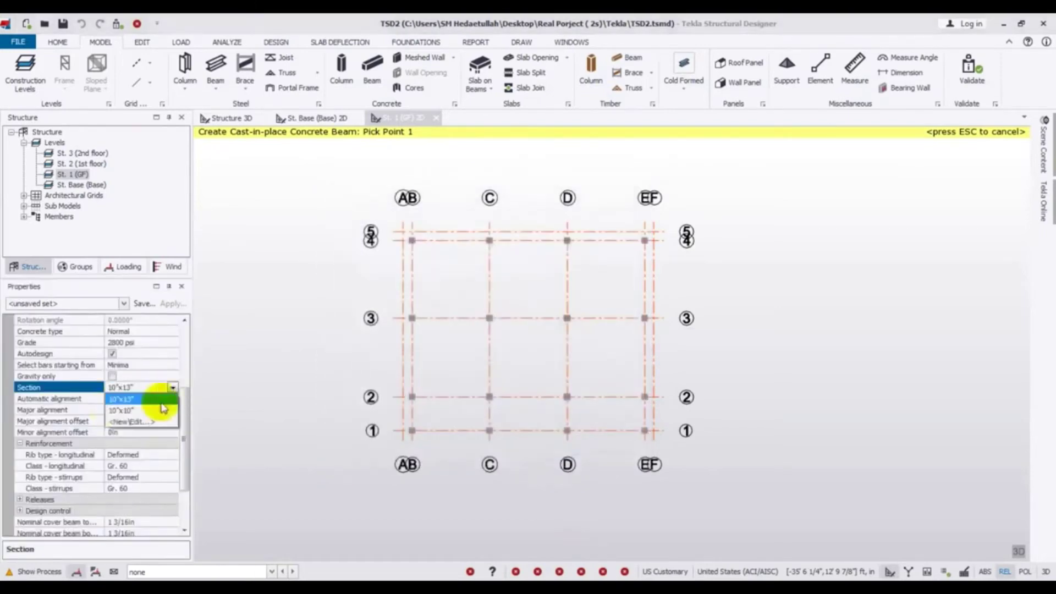
{"action": "left_click", "coordinate": [149, 421]}
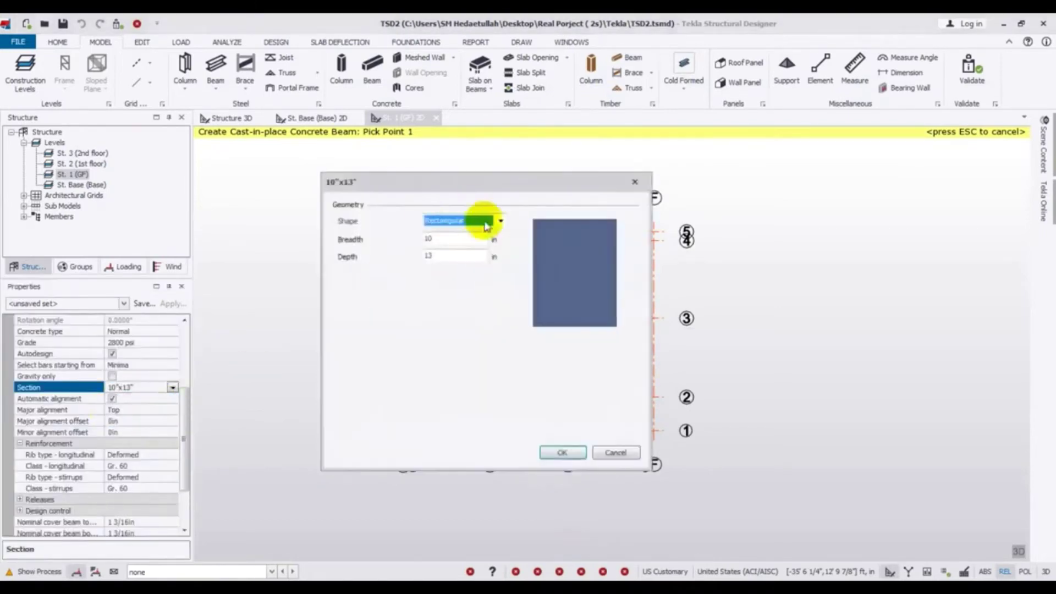
{"action": "type", "text": "15"}
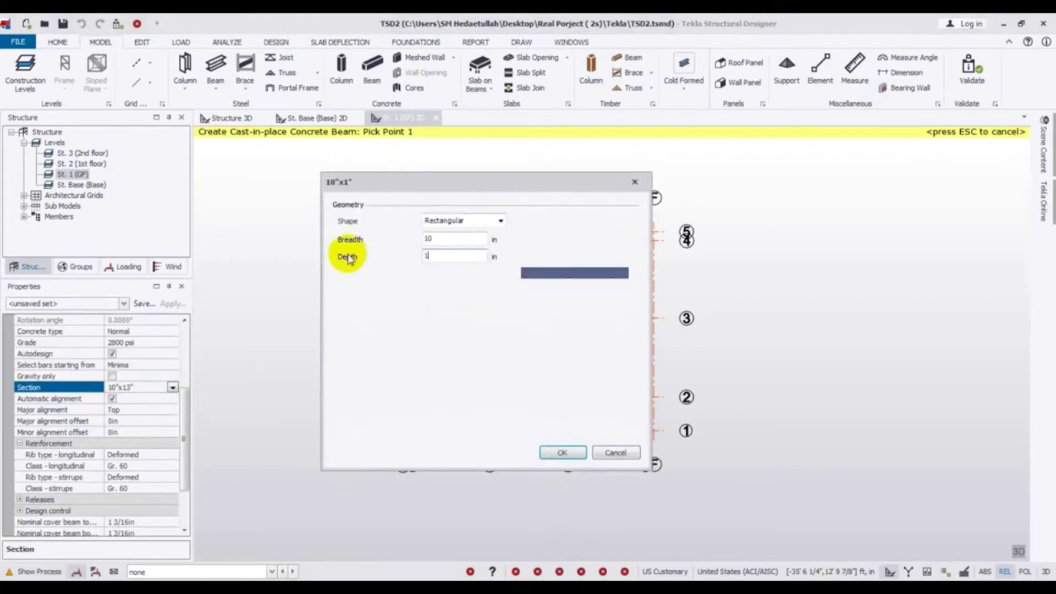
{"action": "left_click", "coordinate": [558, 453]}
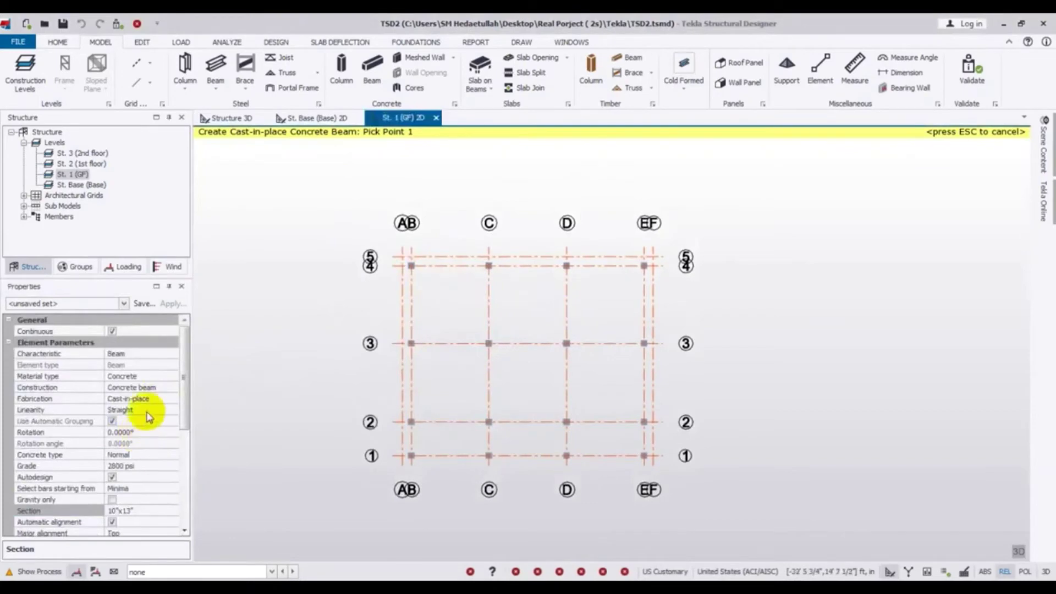
- Keep Major alignment at Top, then zoom and pan the GF plan to show row 1
{"action": "left_click_drag", "start_coordinate": [190, 411], "coordinate": [184, 455]}
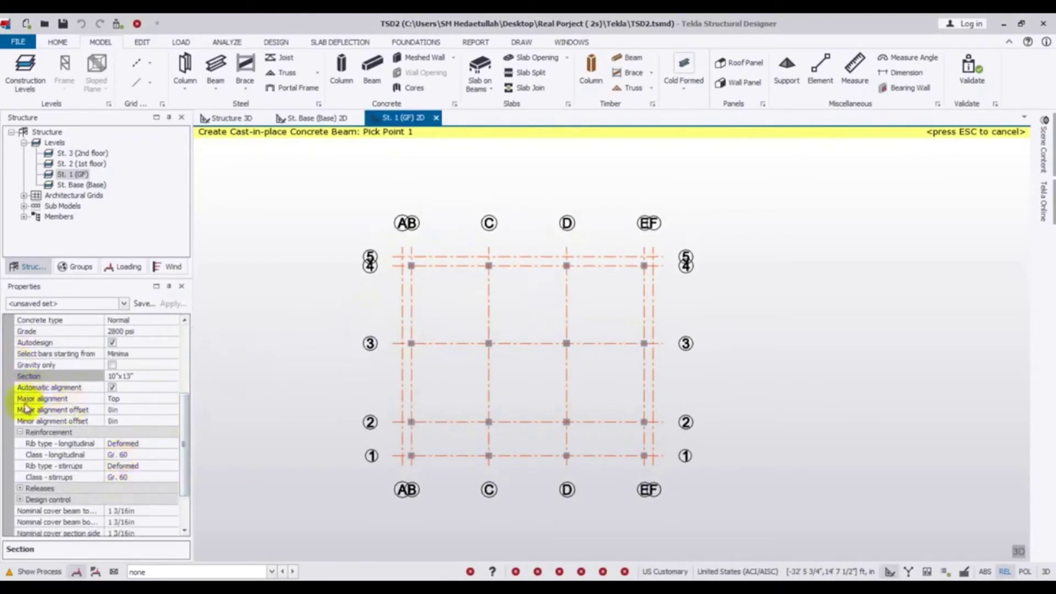
{"action": "left_click", "coordinate": [137, 400]}
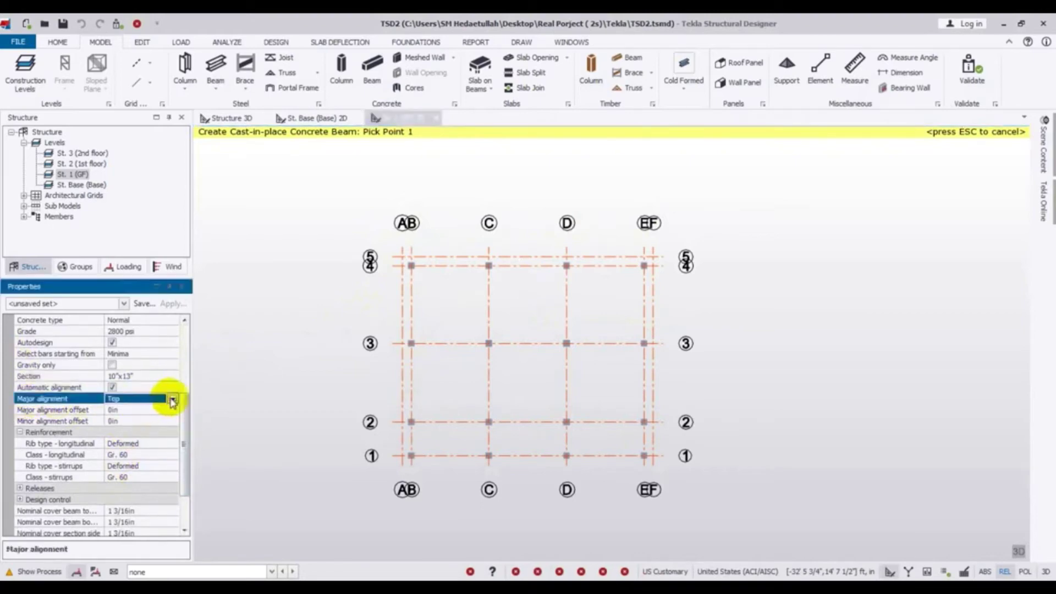
{"action": "left_click", "coordinate": [172, 400]}
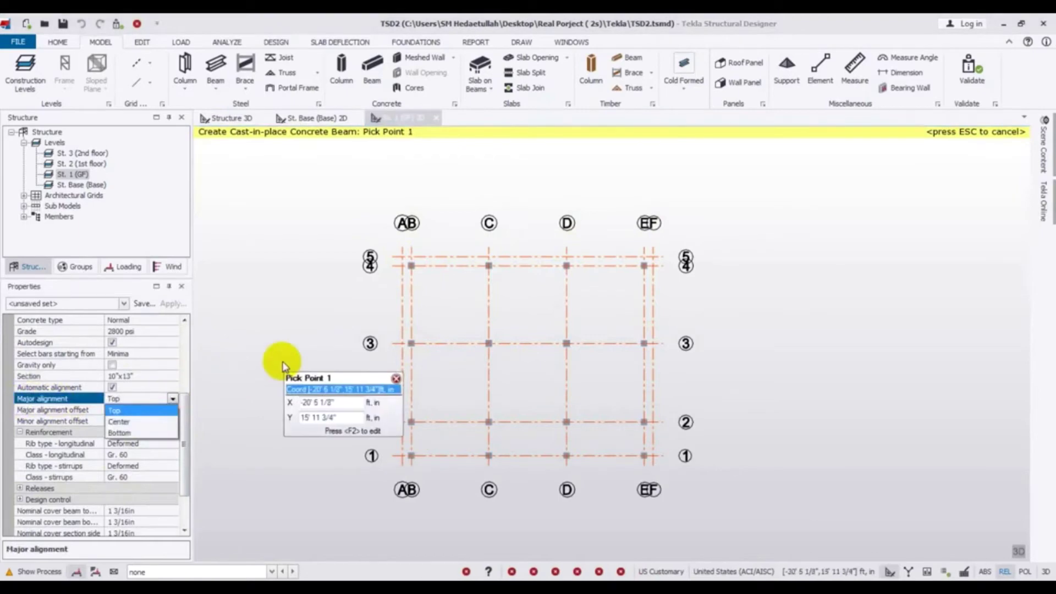
{"action": "key", "text": "Escape"}
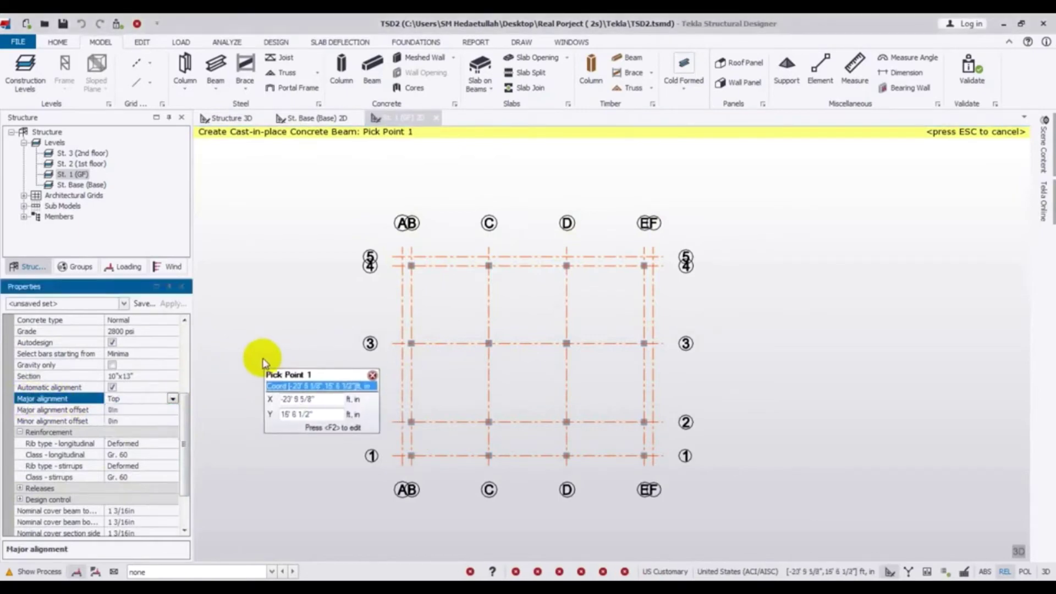
{"action": "scroll", "coordinate": [407, 306], "scroll_direction": "up", "scroll_amount": 3}
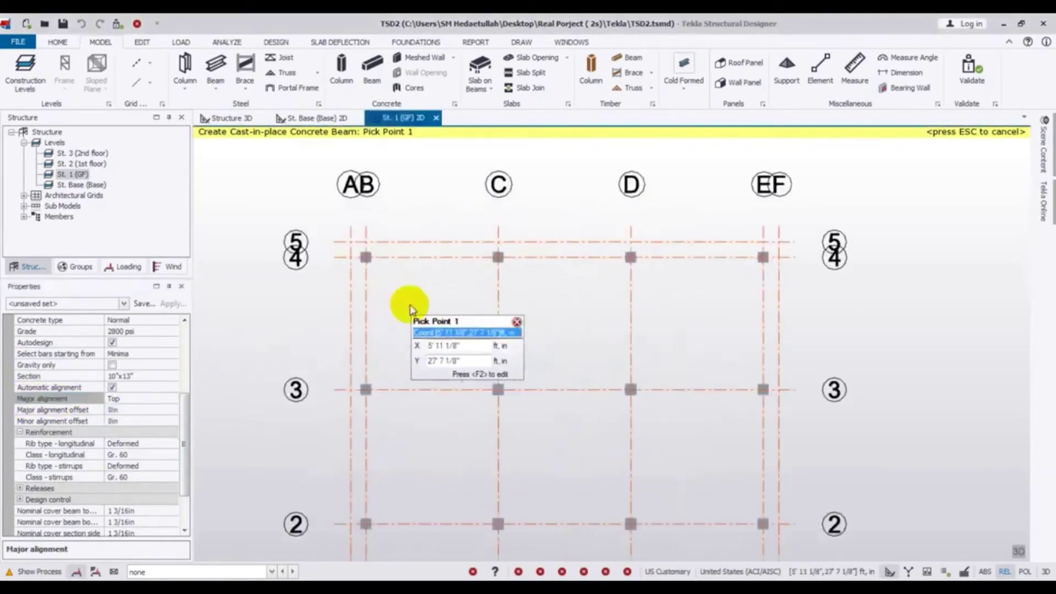
{"action": "middle_click_drag", "start_coordinate": [412, 307], "coordinate": [413, 279]}
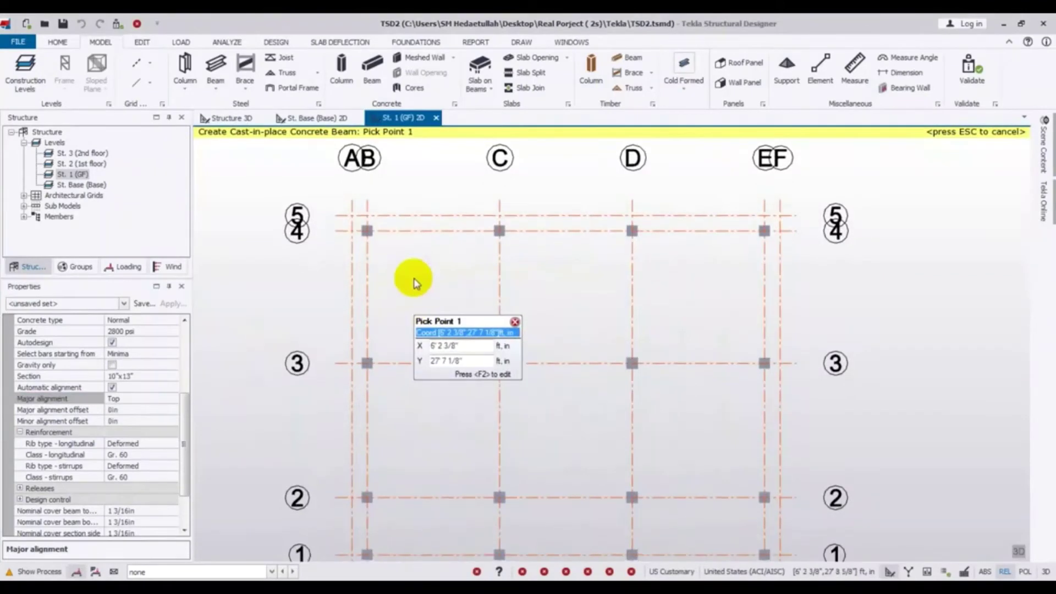
- Place concrete beams along row 4 from AB to EF, down grid EF, and along grid AB to row 1
{"action": "left_click", "coordinate": [365, 229]}
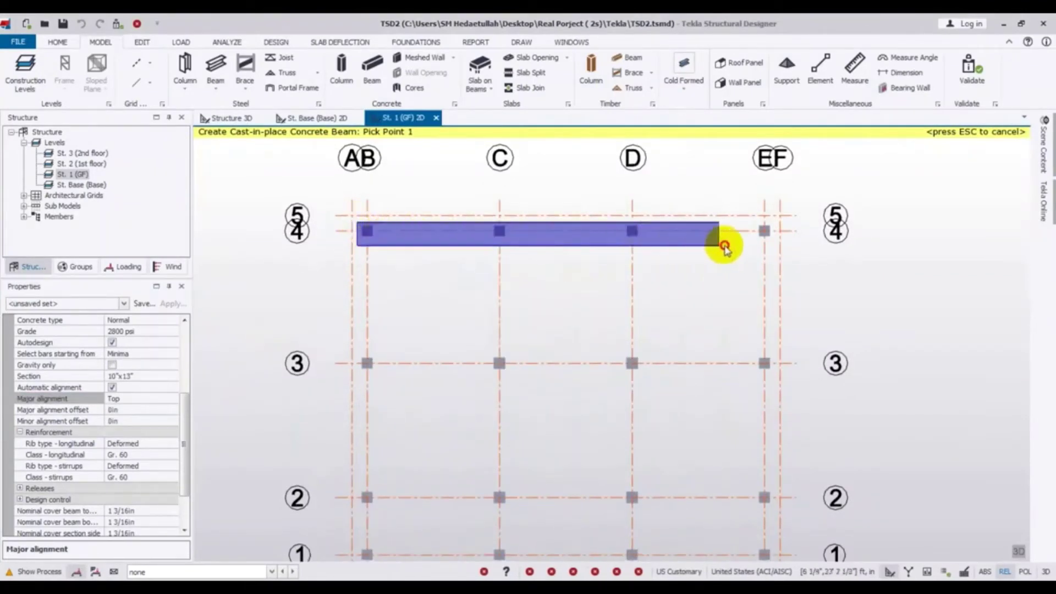
{"action": "left_click", "coordinate": [775, 242]}
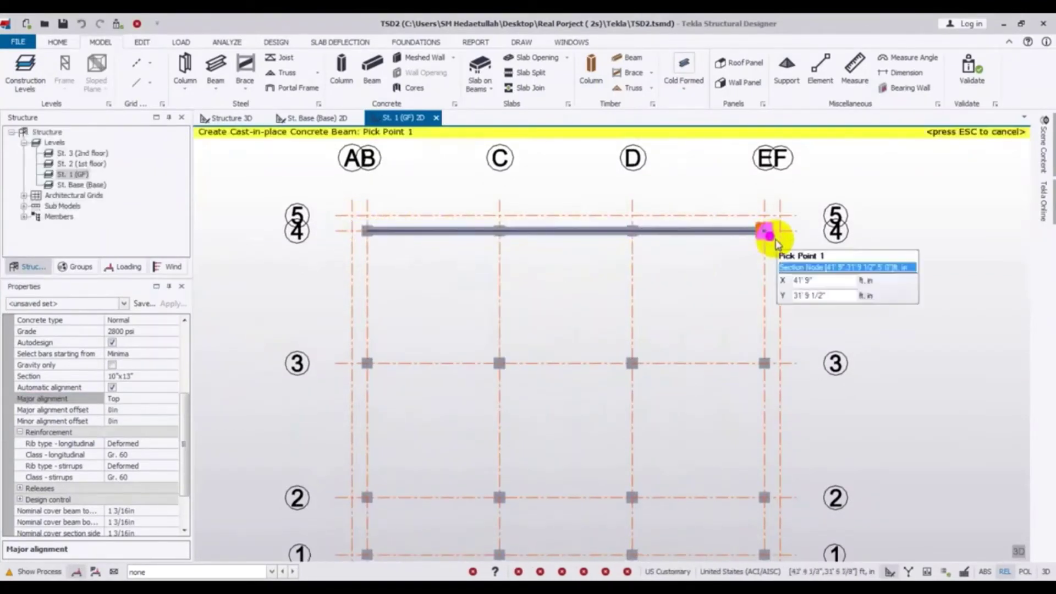
{"action": "middle_click_drag", "start_coordinate": [700, 314], "coordinate": [695, 216]}
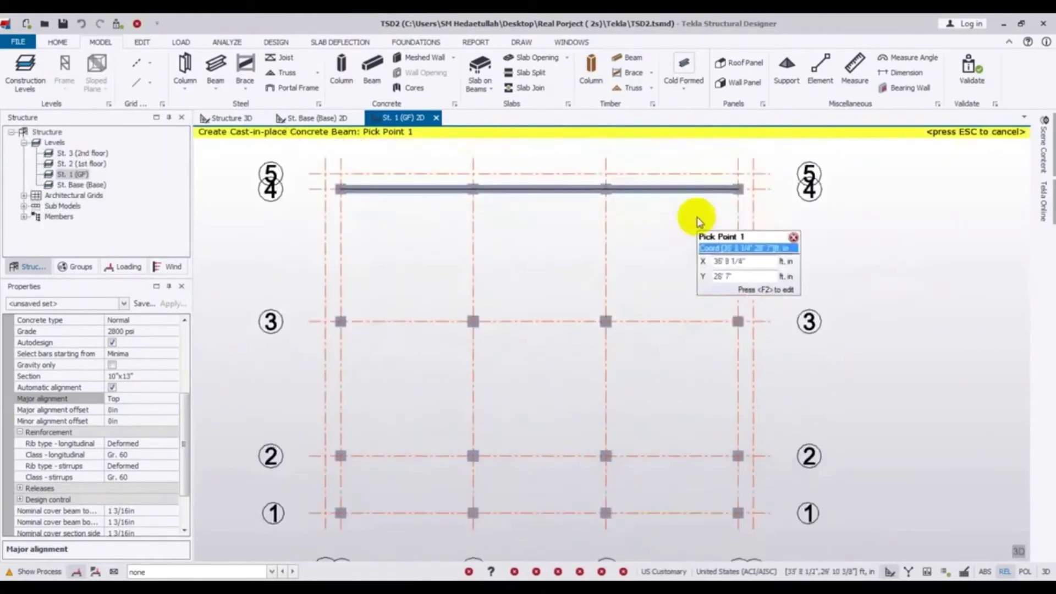
{"action": "left_click", "coordinate": [730, 179]}
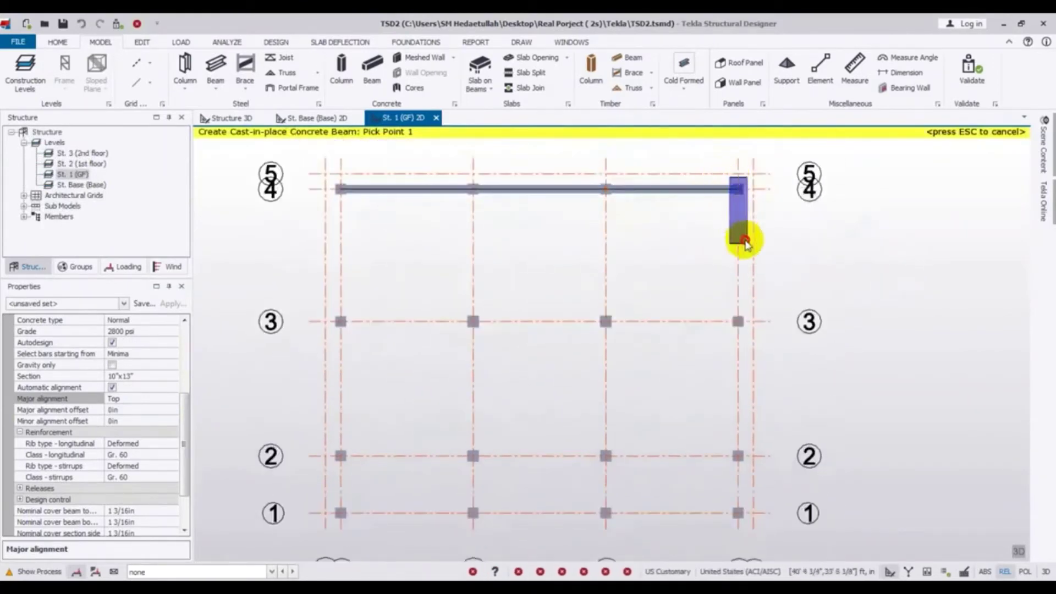
{"action": "left_click", "coordinate": [742, 519]}
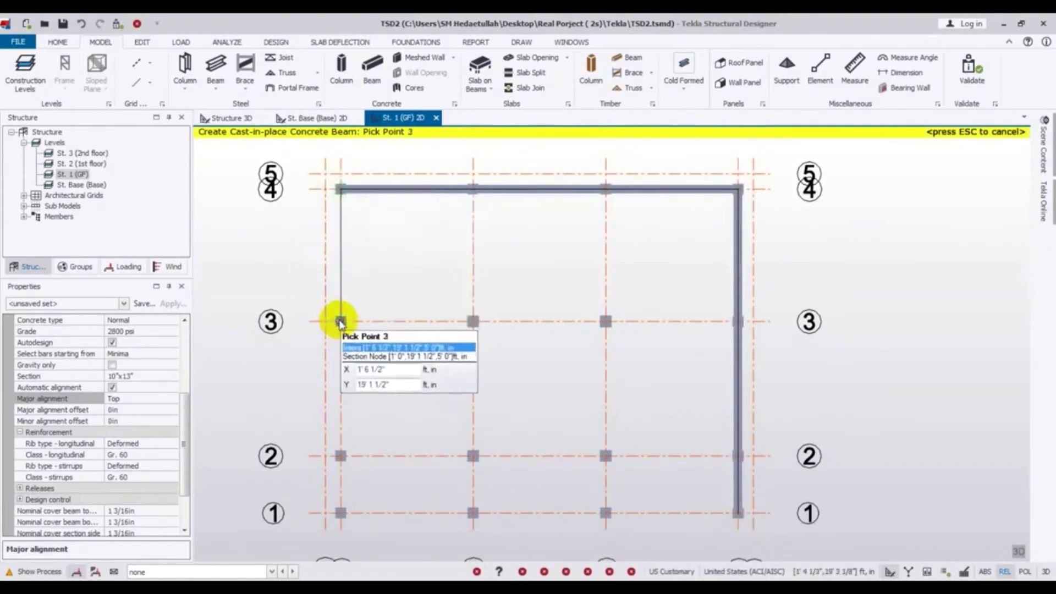
{"action": "left_click", "coordinate": [341, 455]}
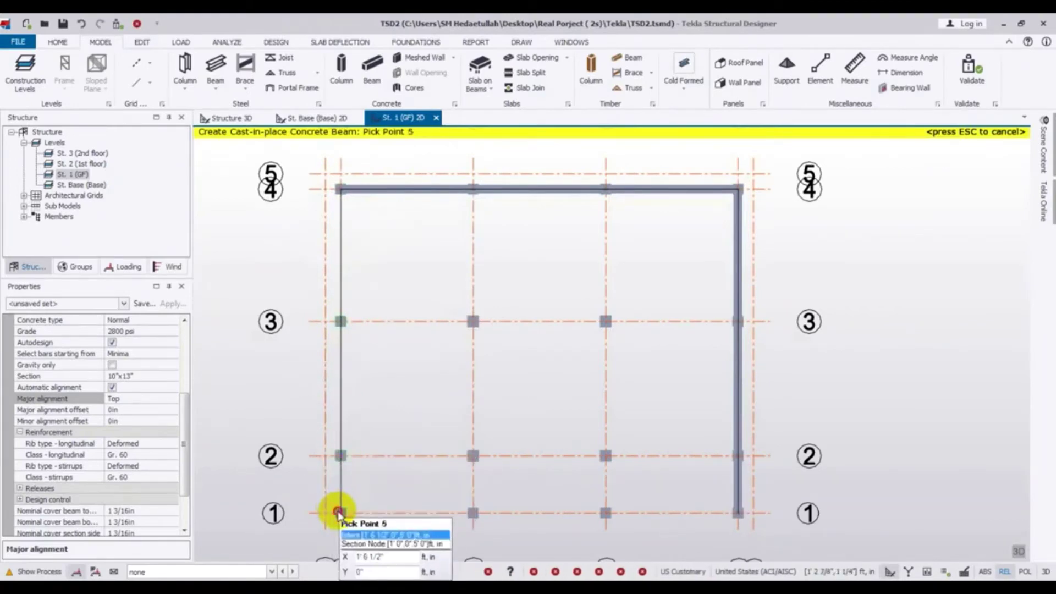
{"action": "left_click", "coordinate": [338, 513]}
{"action": "key", "text": "Escape"}
- Place the row 1 beams from D to EF and from AB to C
{"action": "middle_click_drag", "start_coordinate": [370, 415], "coordinate": [370, 385]}
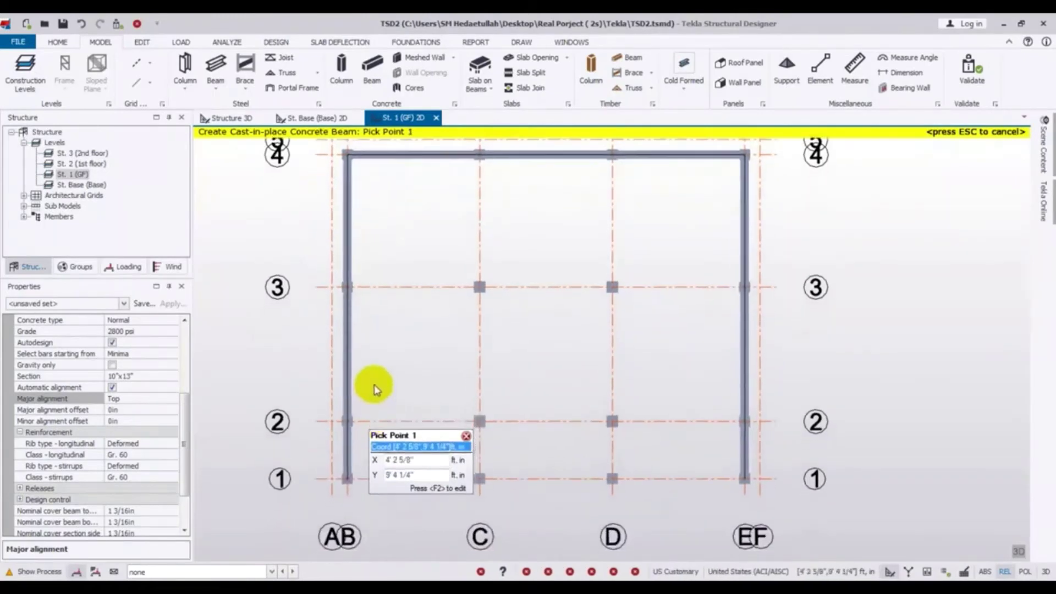
{"action": "left_click", "coordinate": [347, 478]}
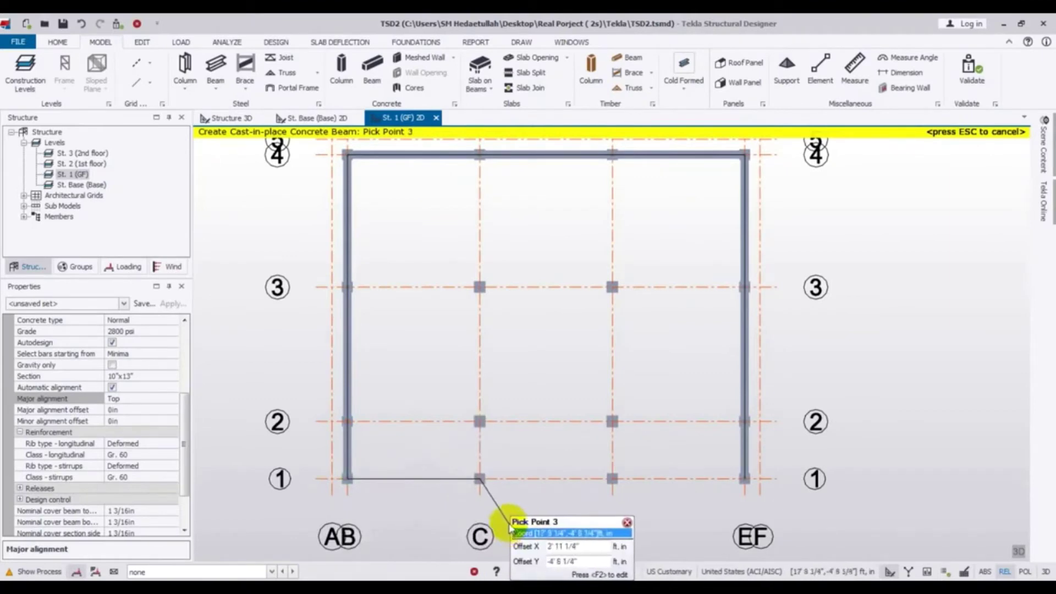
{"action": "key", "text": "Escape"}
{"action": "left_click", "coordinate": [608, 481]}
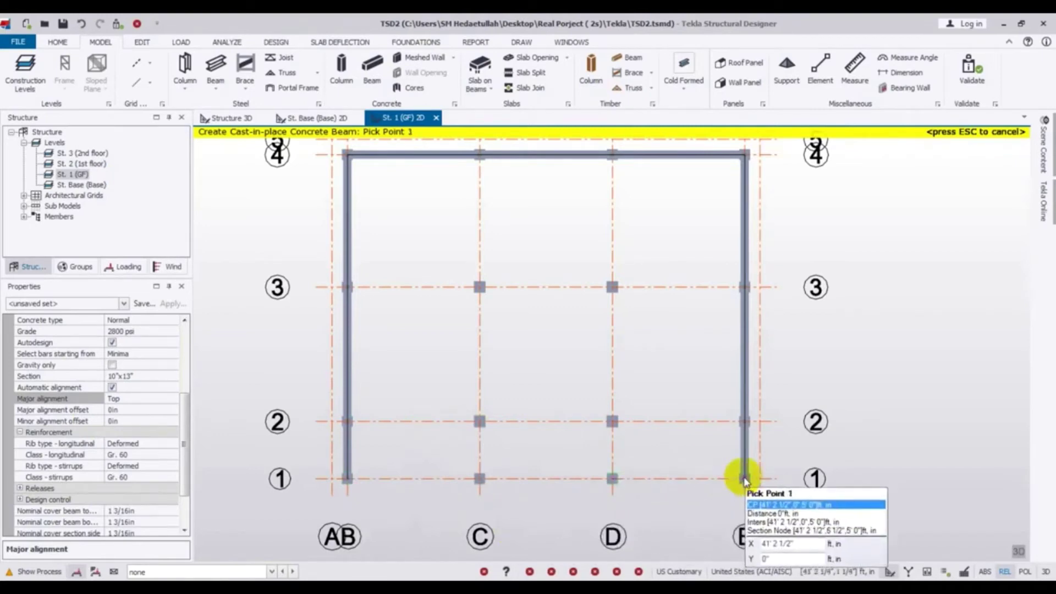
{"action": "left_click", "coordinate": [612, 481]}
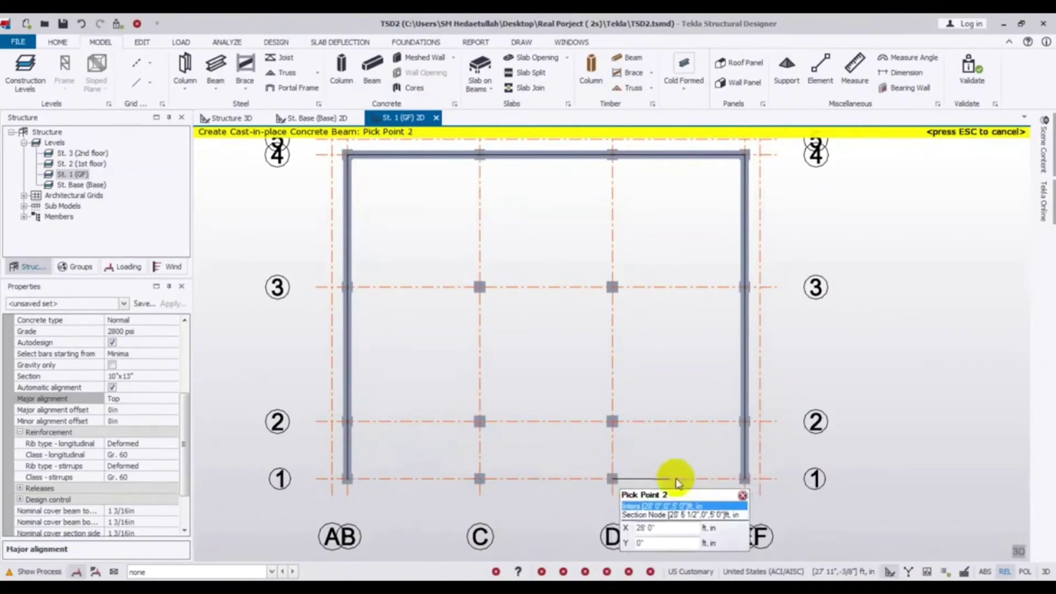
{"action": "left_click", "coordinate": [747, 481]}
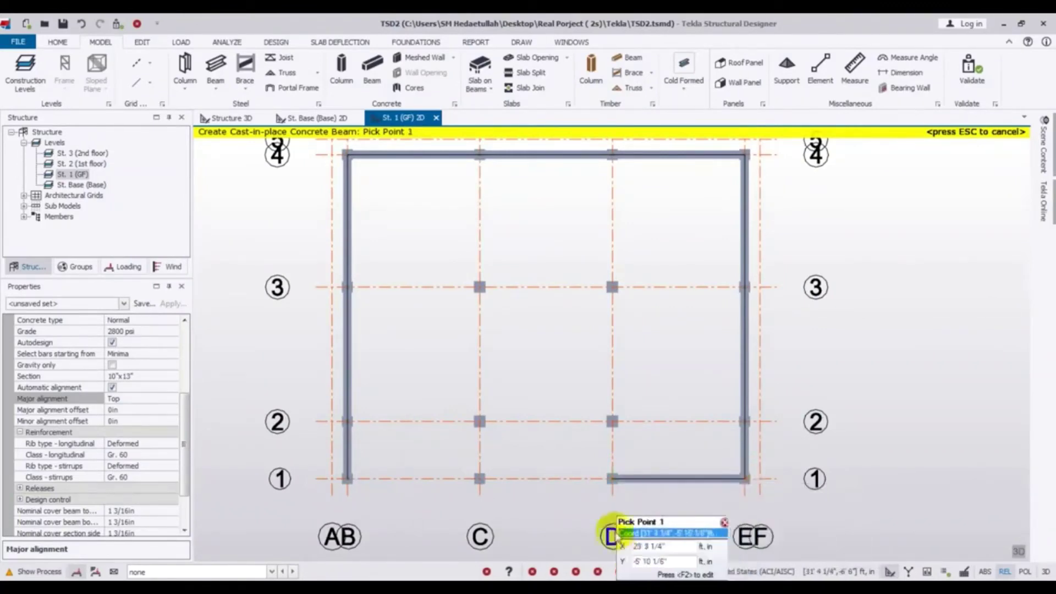
{"action": "middle_click_drag", "start_coordinate": [551, 523], "coordinate": [553, 505]}
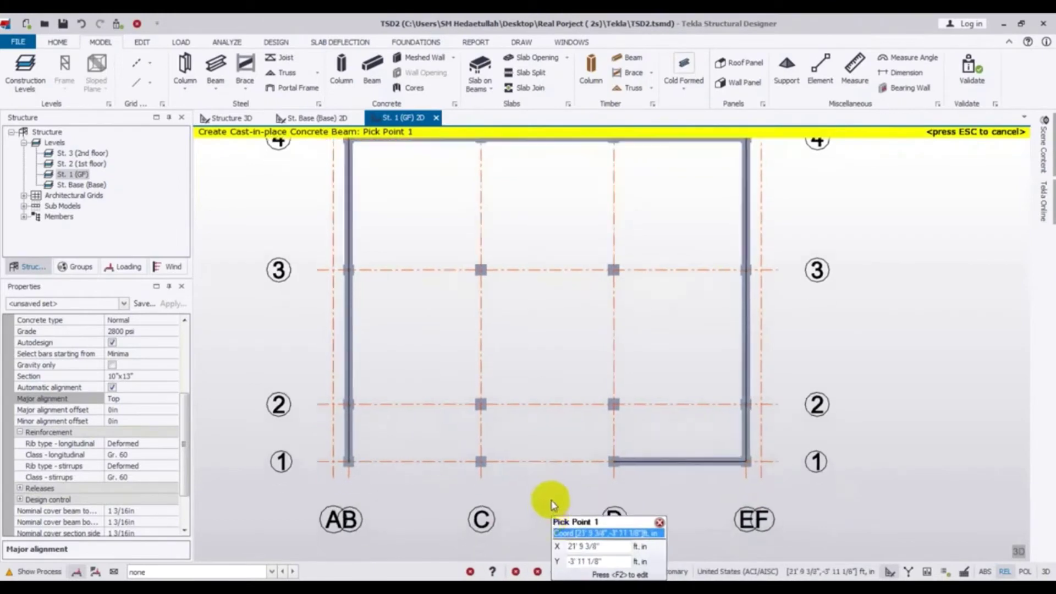
{"action": "left_click", "coordinate": [350, 462]}
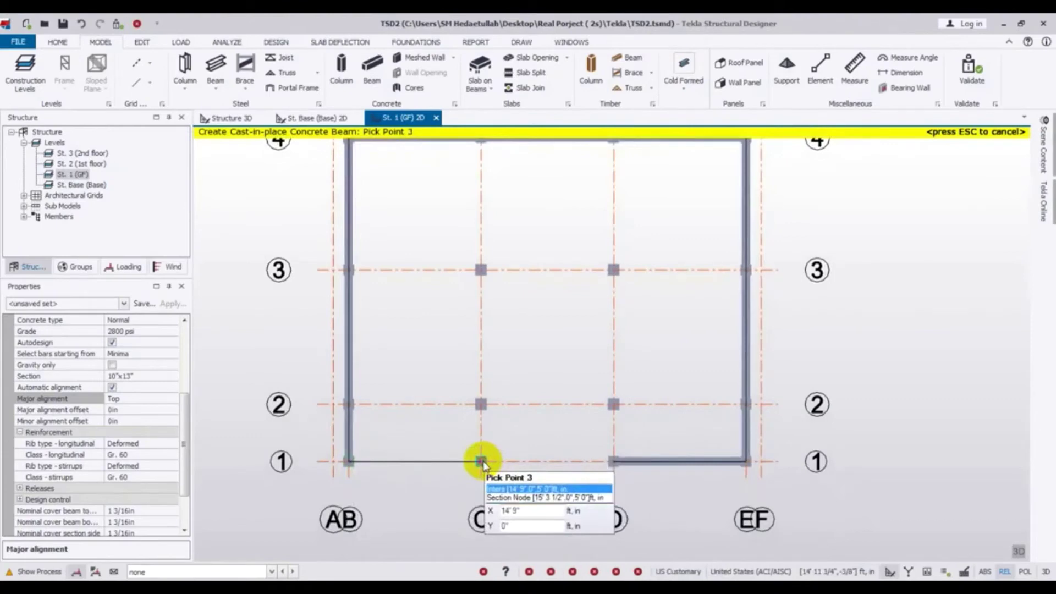
{"action": "middle_click_drag", "start_coordinate": [414, 495], "coordinate": [405, 504]}
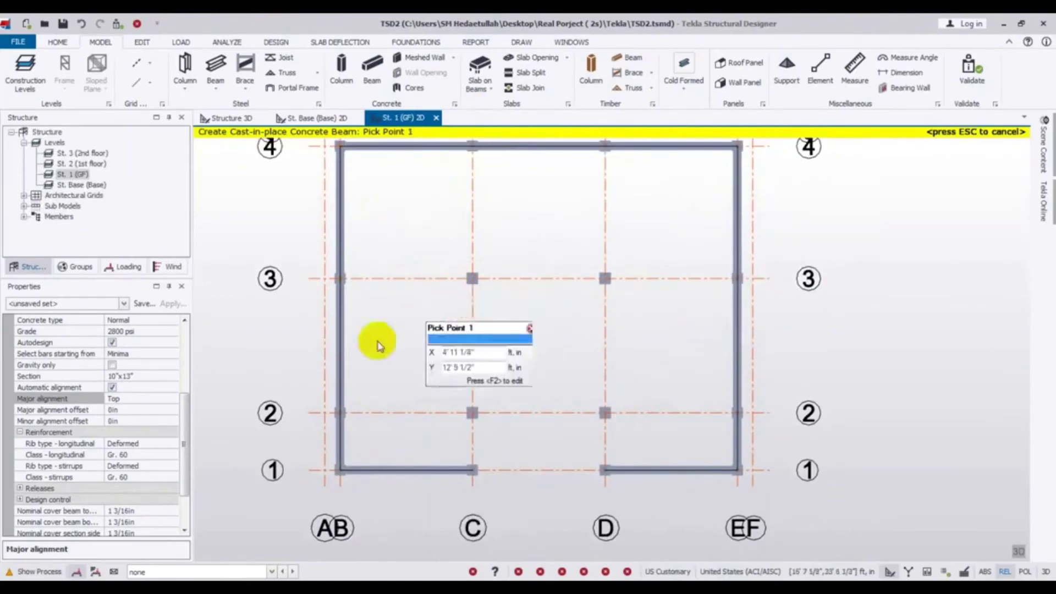
- Make new beams gravity-only at 10"x15" and draw beams along grid lines C and D
{"action": "left_click", "coordinate": [160, 369]}
{"action": "left_click", "coordinate": [172, 376]}
{"action": "left_click", "coordinate": [173, 376]}
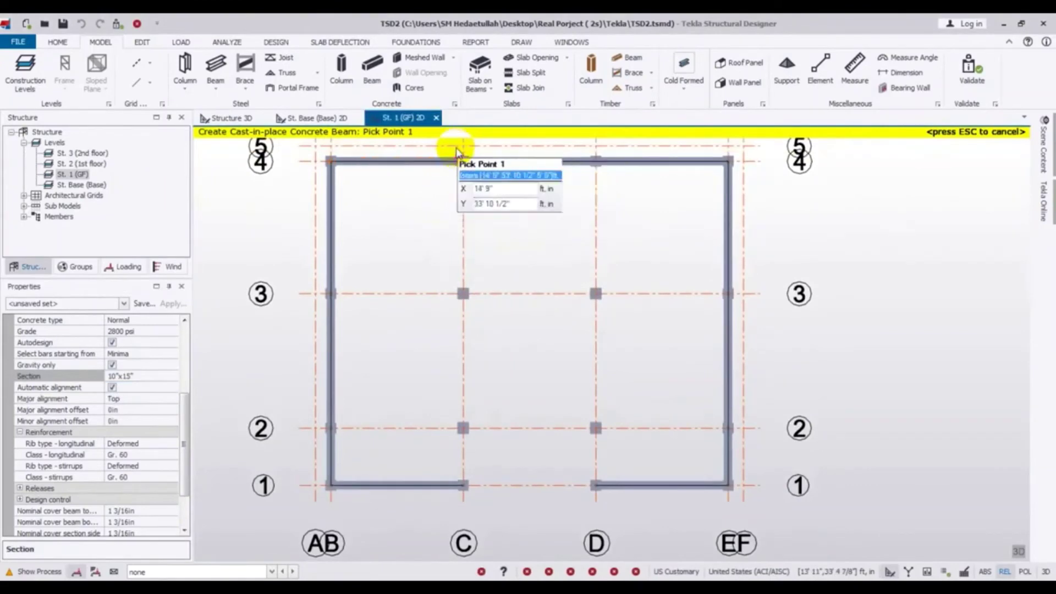
{"action": "left_click", "coordinate": [457, 151]}
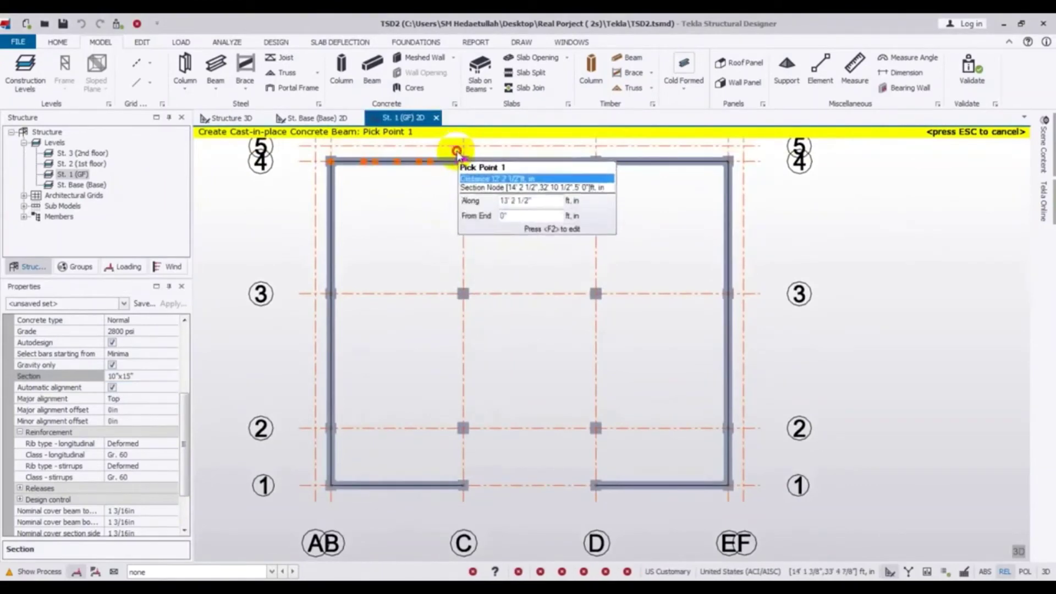
{"action": "left_click", "coordinate": [470, 501]}
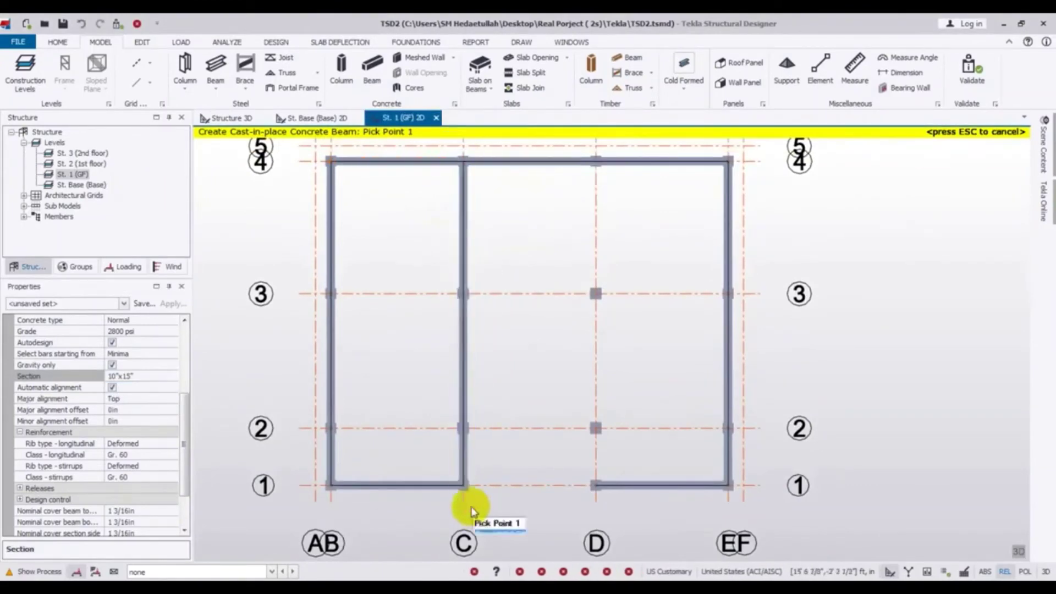
{"action": "left_click", "coordinate": [594, 154]}
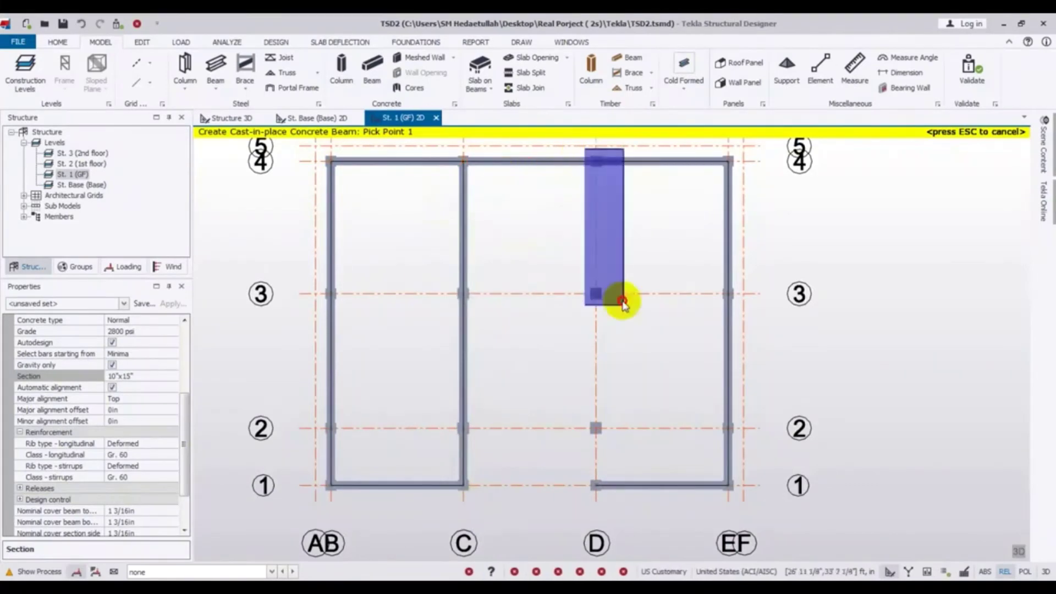
{"action": "left_click", "coordinate": [629, 502]}
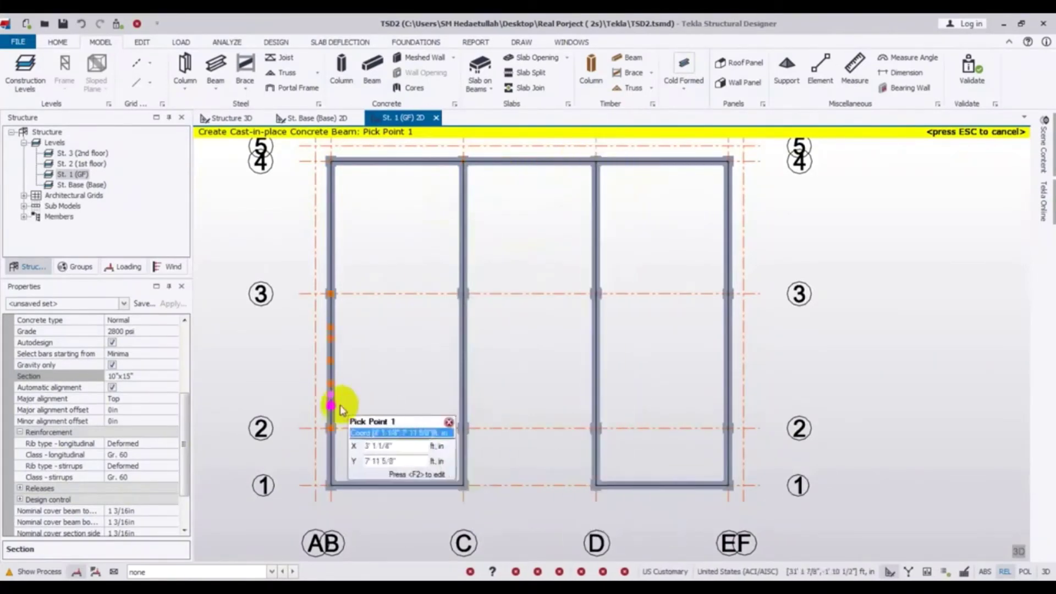
- Draw beams from AB to EF across rows 2, 3 and 4
{"action": "left_click", "coordinate": [314, 426]}
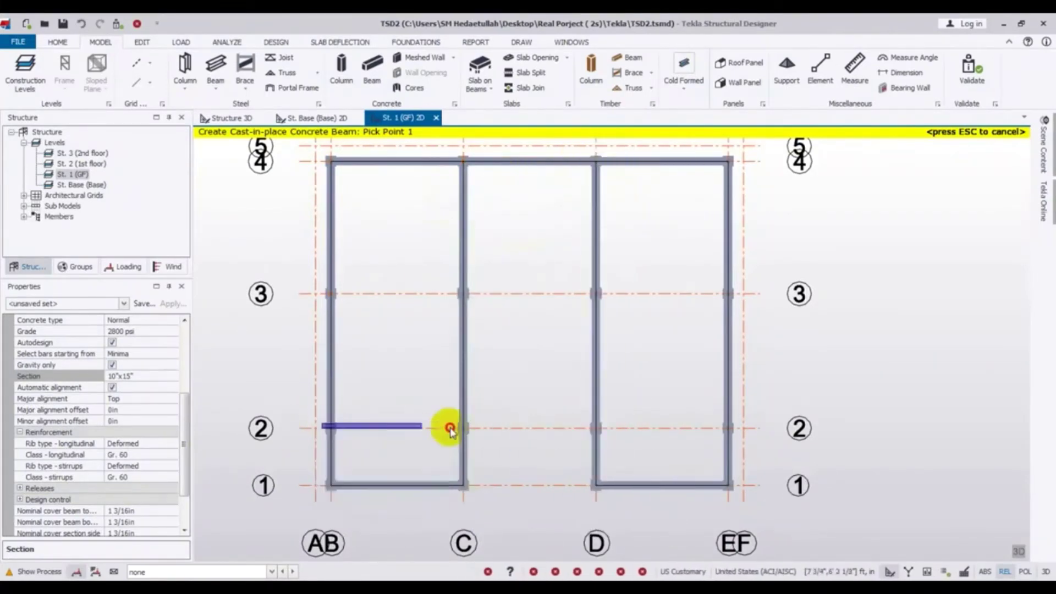
{"action": "left_click", "coordinate": [736, 430]}
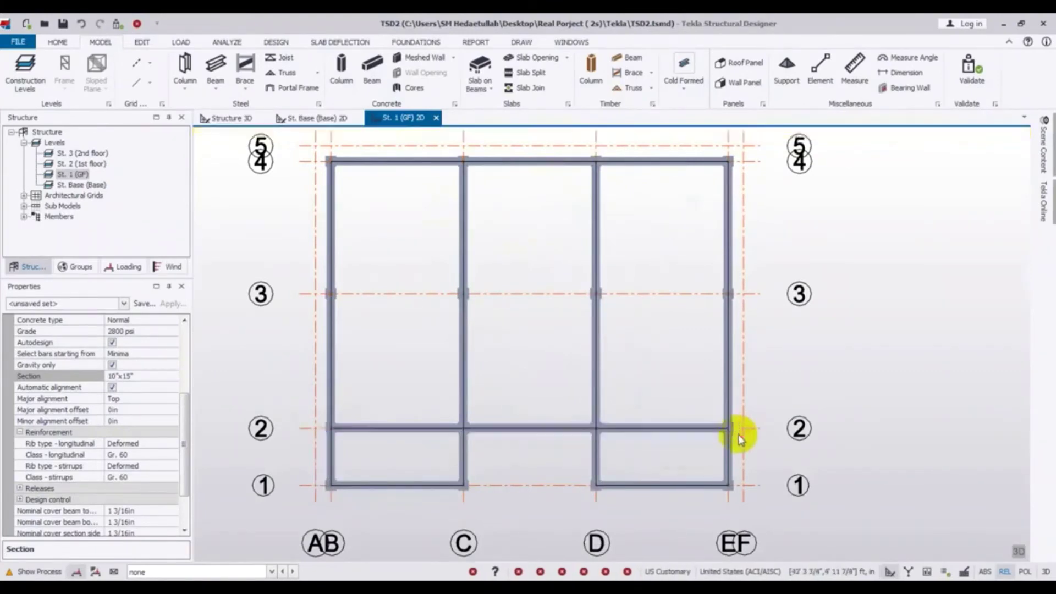
{"action": "left_click", "coordinate": [323, 292]}
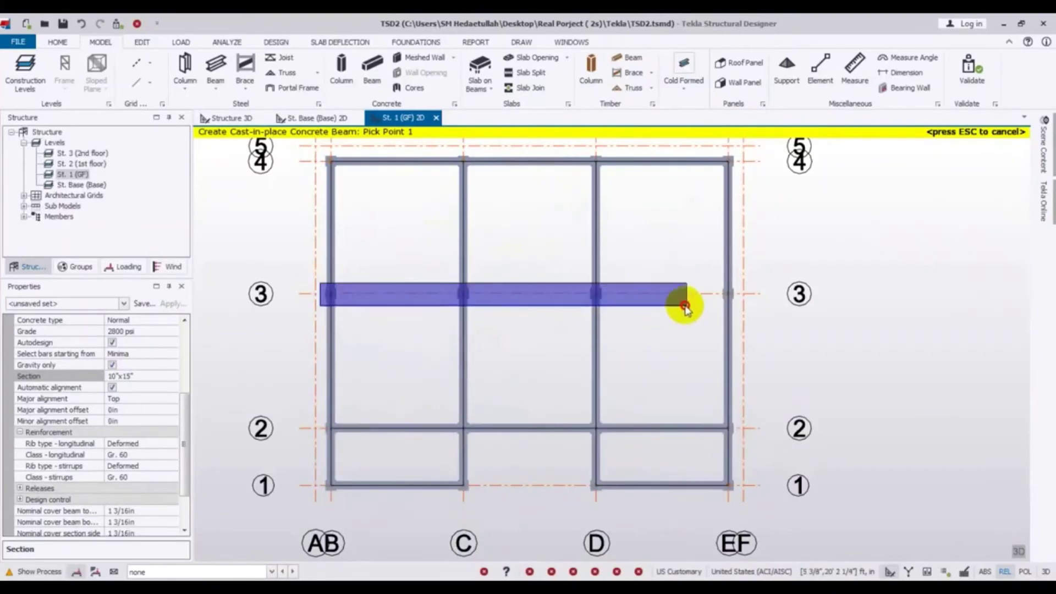
{"action": "left_click", "coordinate": [738, 306]}
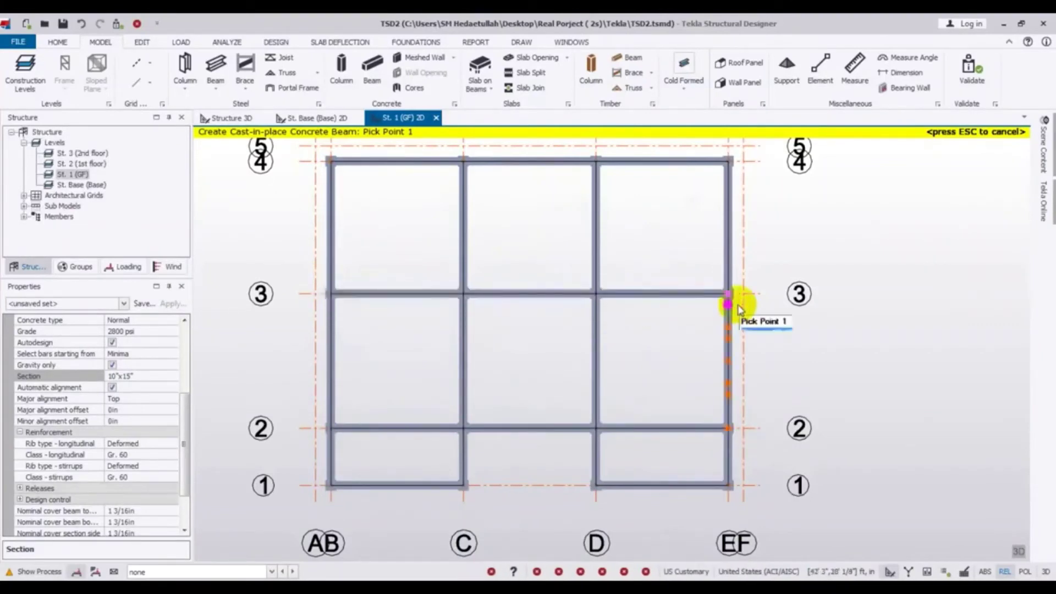
{"action": "left_click", "coordinate": [323, 155]}
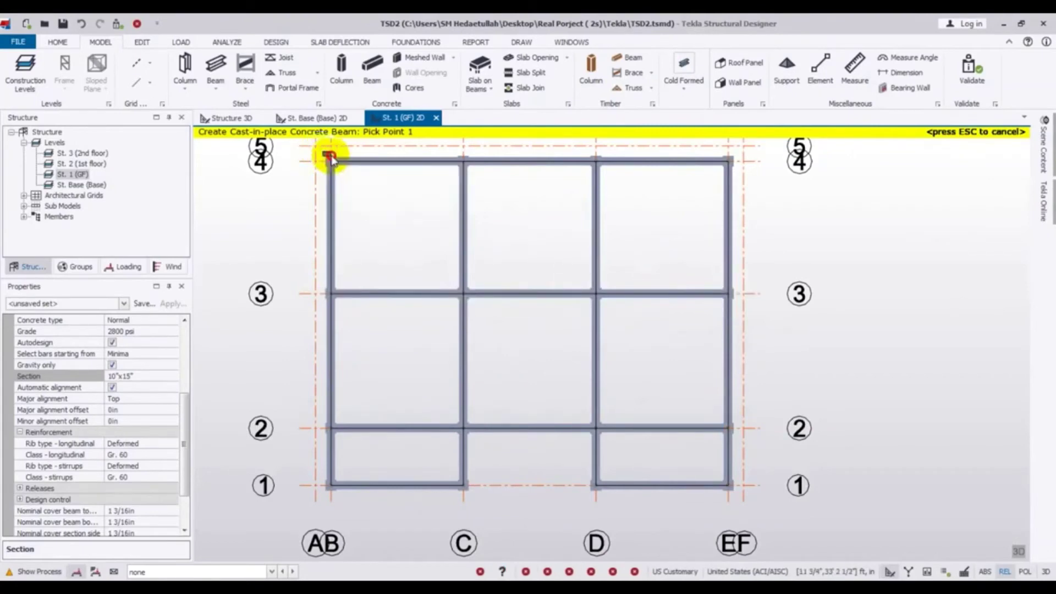
{"action": "left_click", "coordinate": [738, 186]}
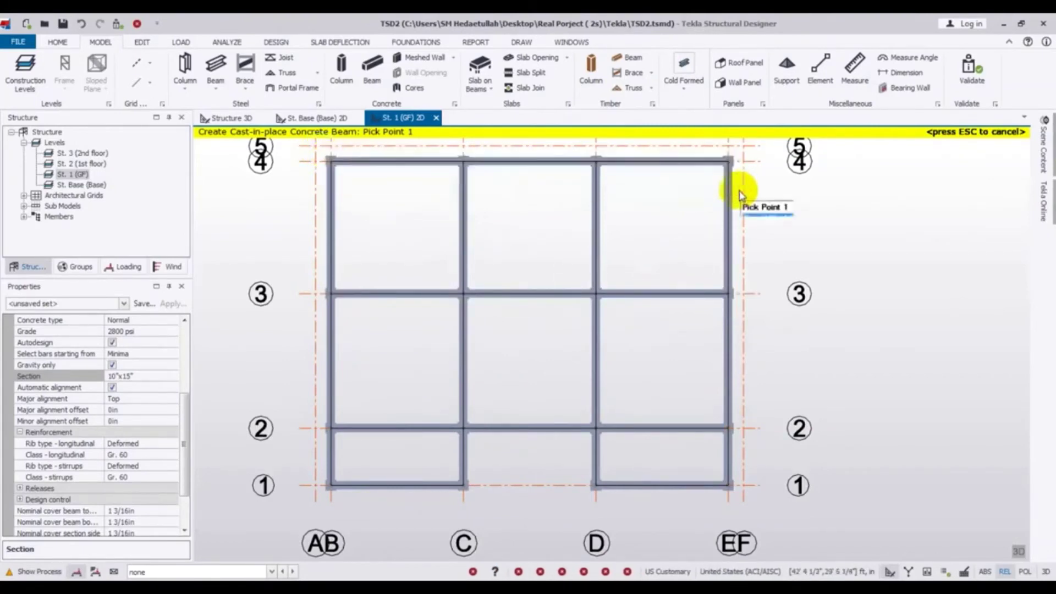
{"action": "left_click", "coordinate": [245, 119]}
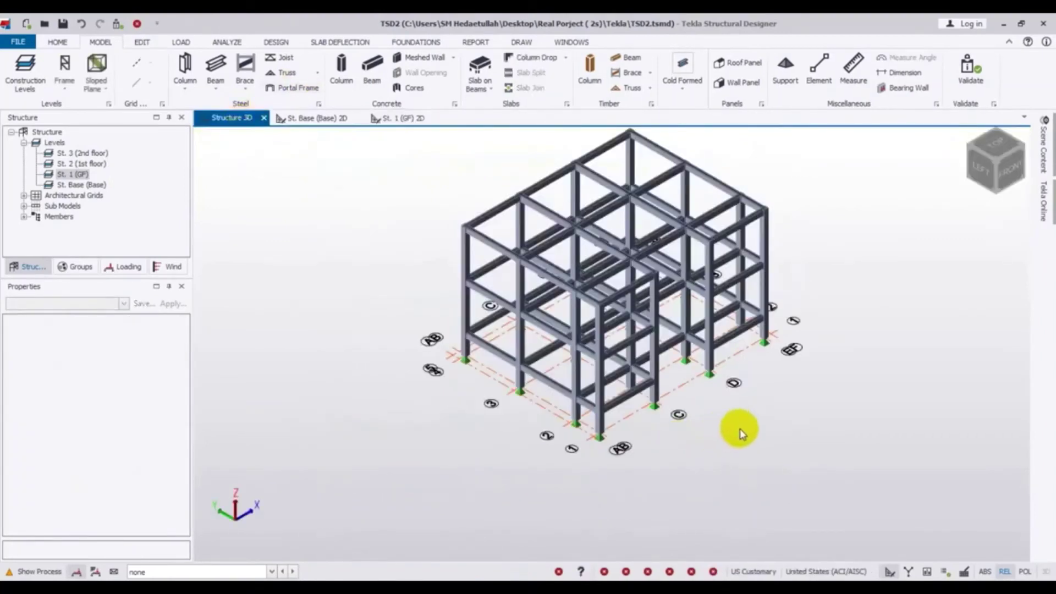
{"action": "middle_click_drag", "start_coordinate": [741, 428], "coordinate": [693, 450]}
{"action": "middle_click_drag", "start_coordinate": [830, 407], "coordinate": [372, 502], "text": "shift"}
{"action": "middle_click_drag", "start_coordinate": [370, 411], "coordinate": [625, 338], "text": "shift"}
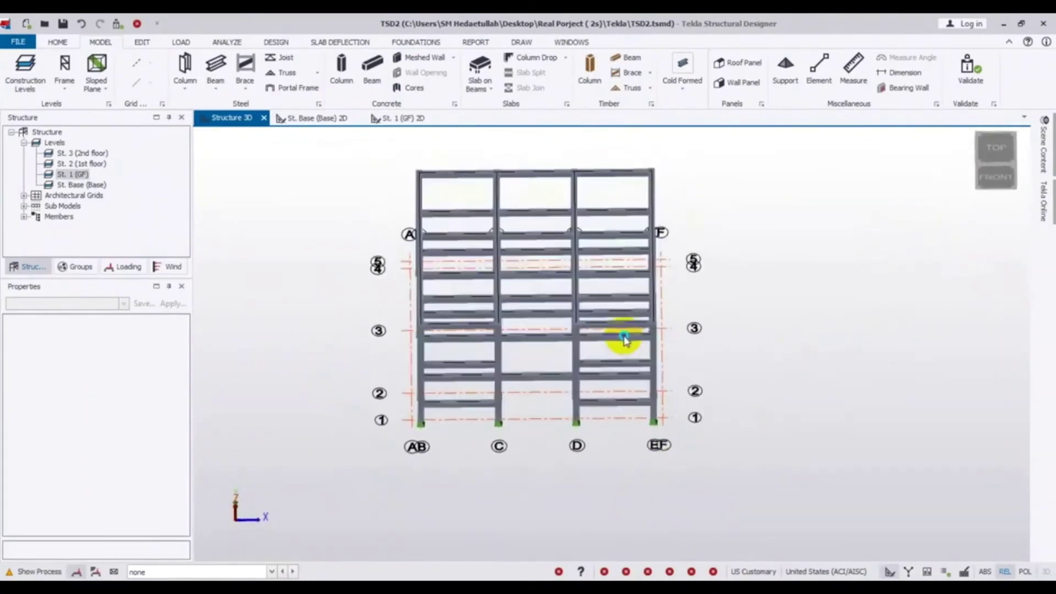
{"action": "left_click", "coordinate": [386, 118]}
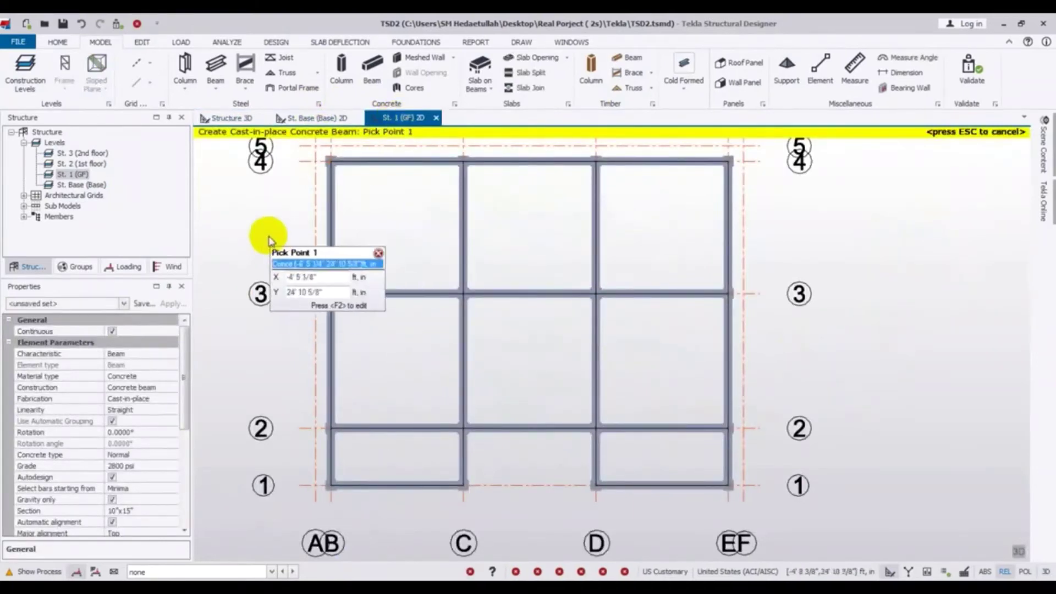
- Start the Slab on Beams command from the slab types list
{"action": "left_click", "coordinate": [492, 89]}
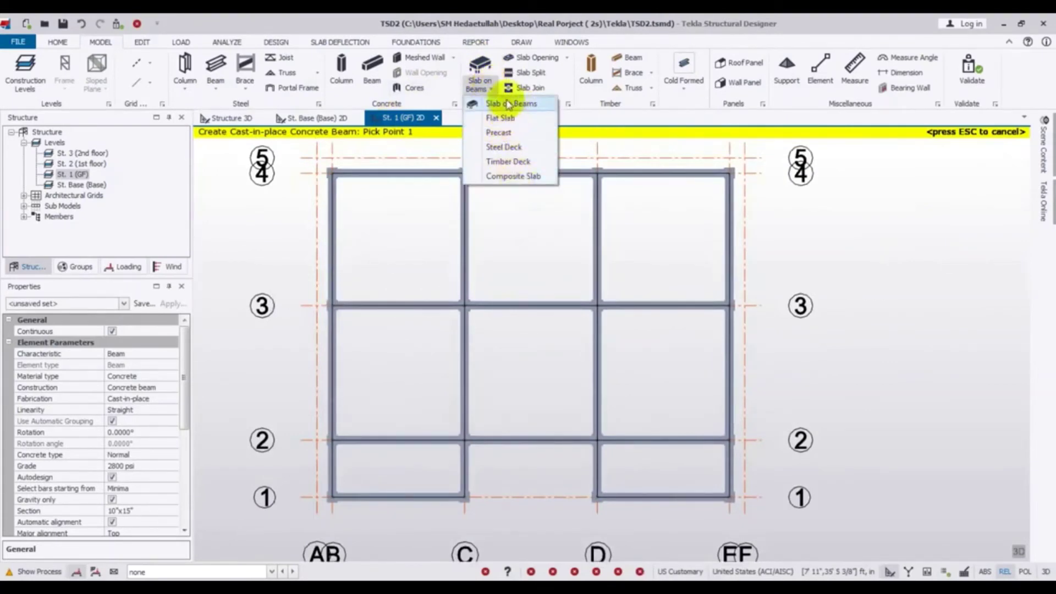
{"action": "left_click", "coordinate": [498, 107]}
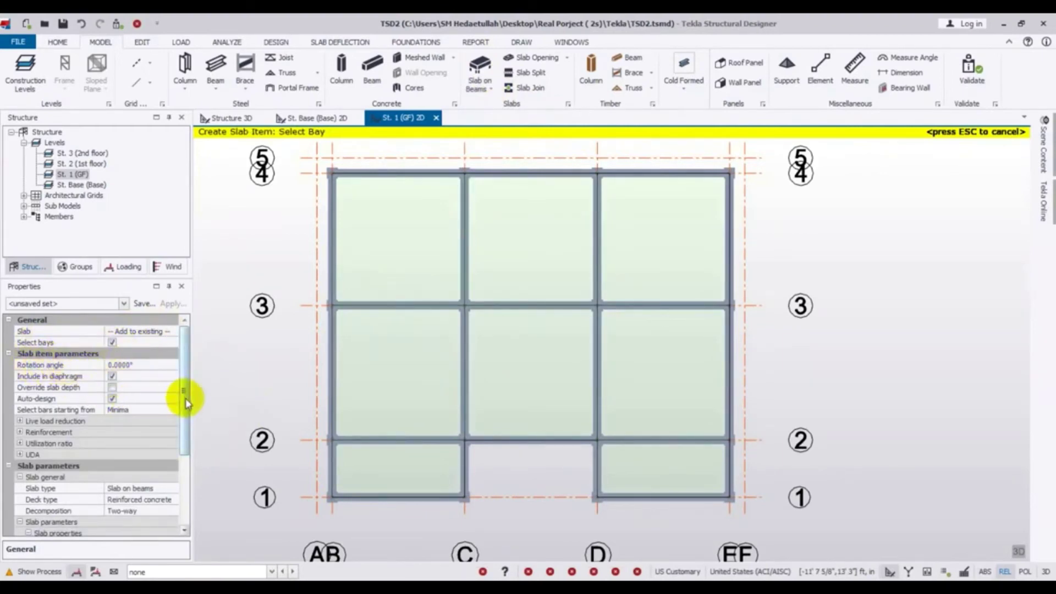
{"action": "left_click_drag", "start_coordinate": [185, 403], "coordinate": [185, 421]}
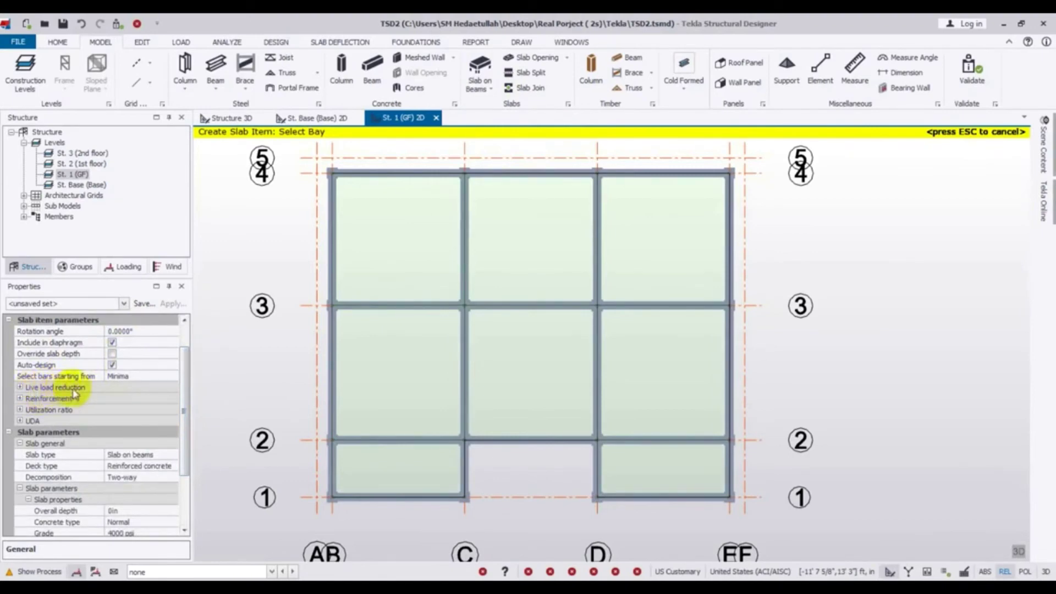
{"action": "left_click_drag", "start_coordinate": [184, 394], "coordinate": [186, 408]}
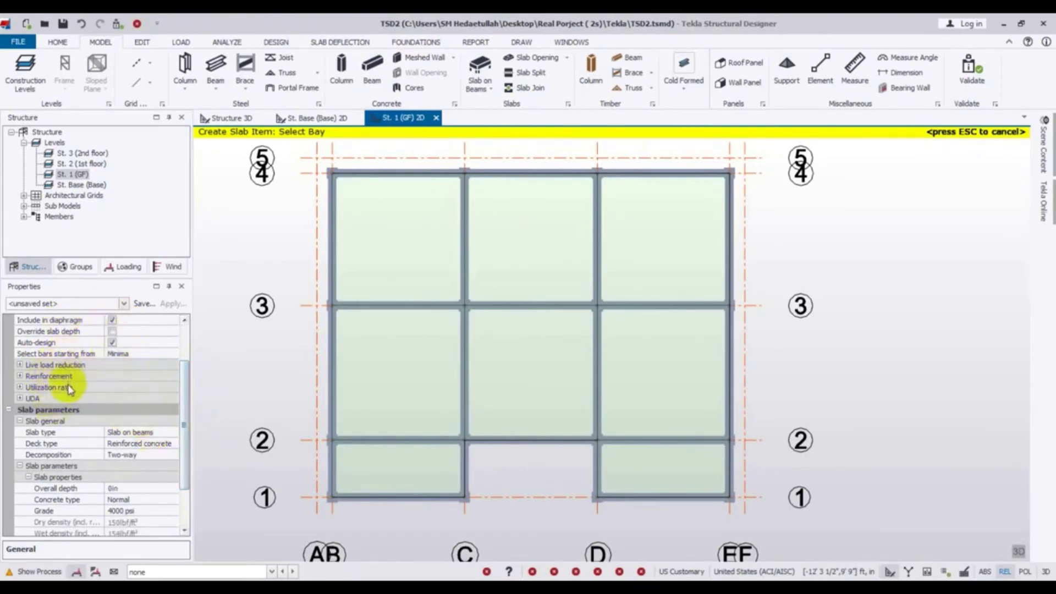
- Set the slab's Overall depth to 5 1/2in
{"action": "left_click", "coordinate": [113, 488]}
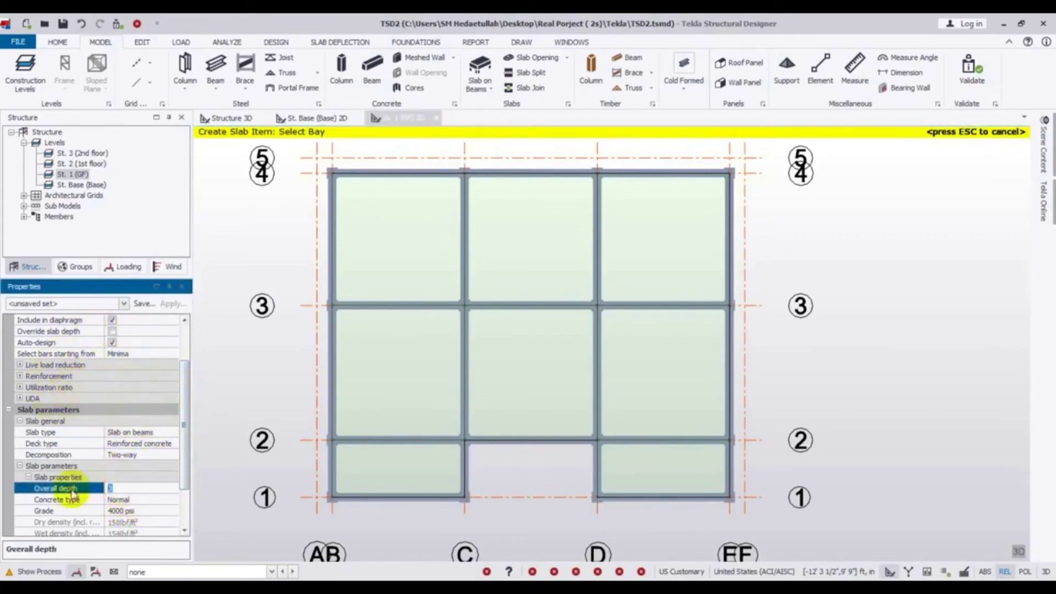
{"action": "key", "text": "BackSpace"}
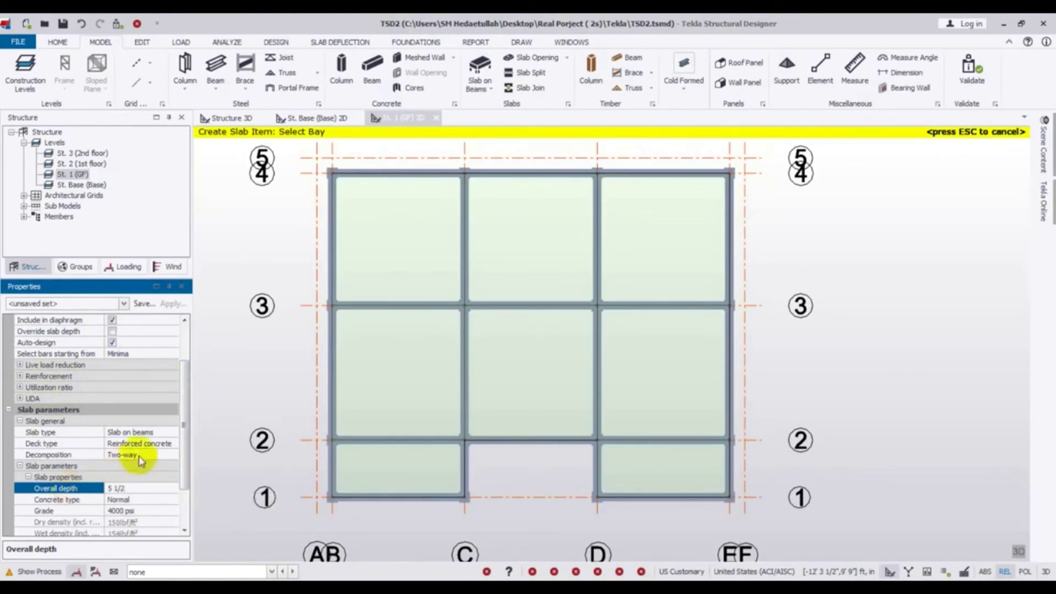
{"action": "left_click", "coordinate": [229, 481]}
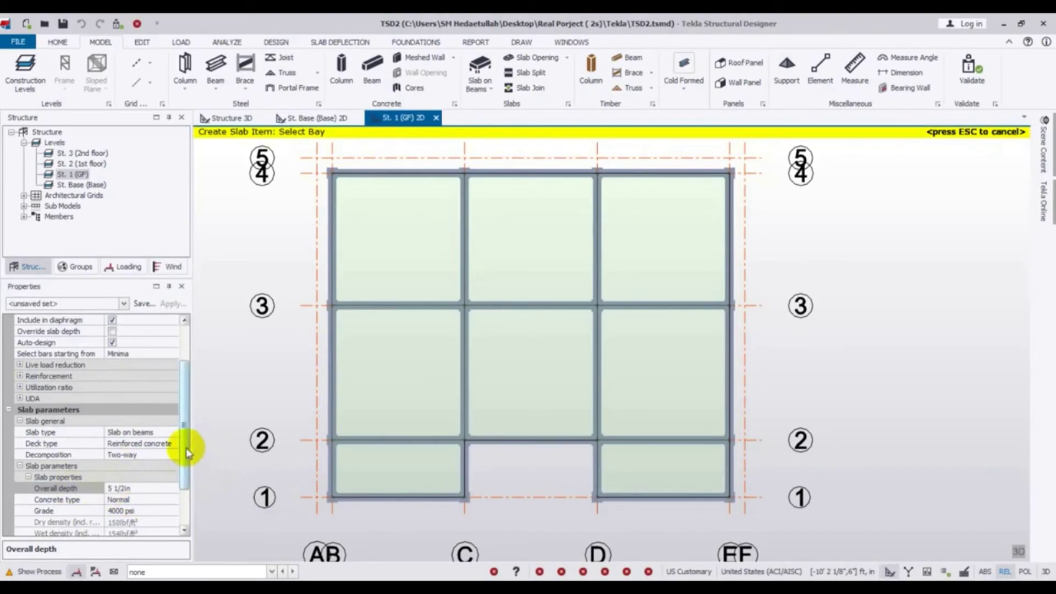
{"action": "left_click_drag", "start_coordinate": [186, 453], "coordinate": [186, 468]}
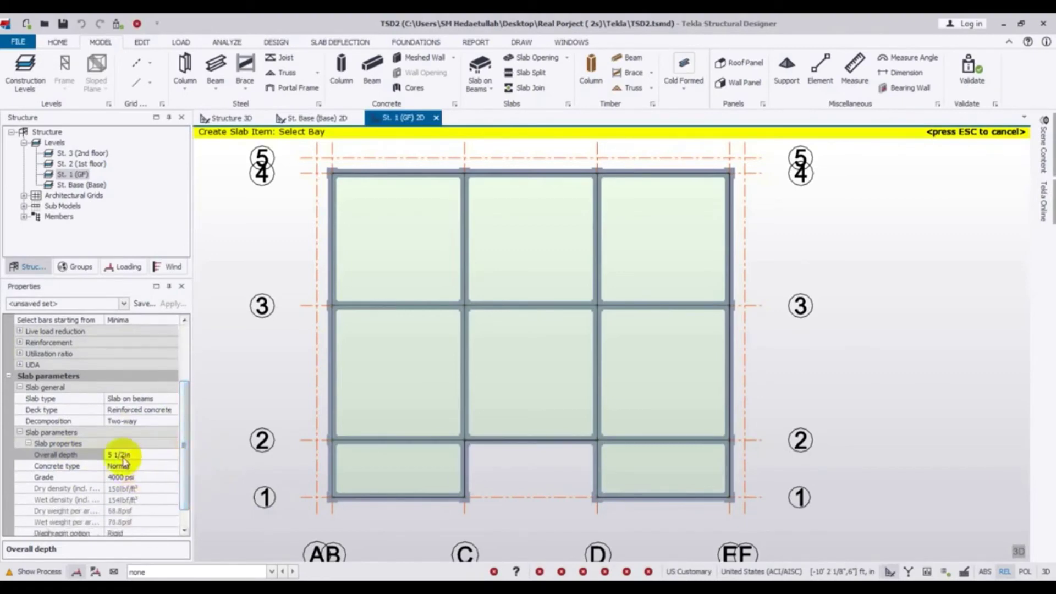
{"action": "left_click", "coordinate": [72, 457]}
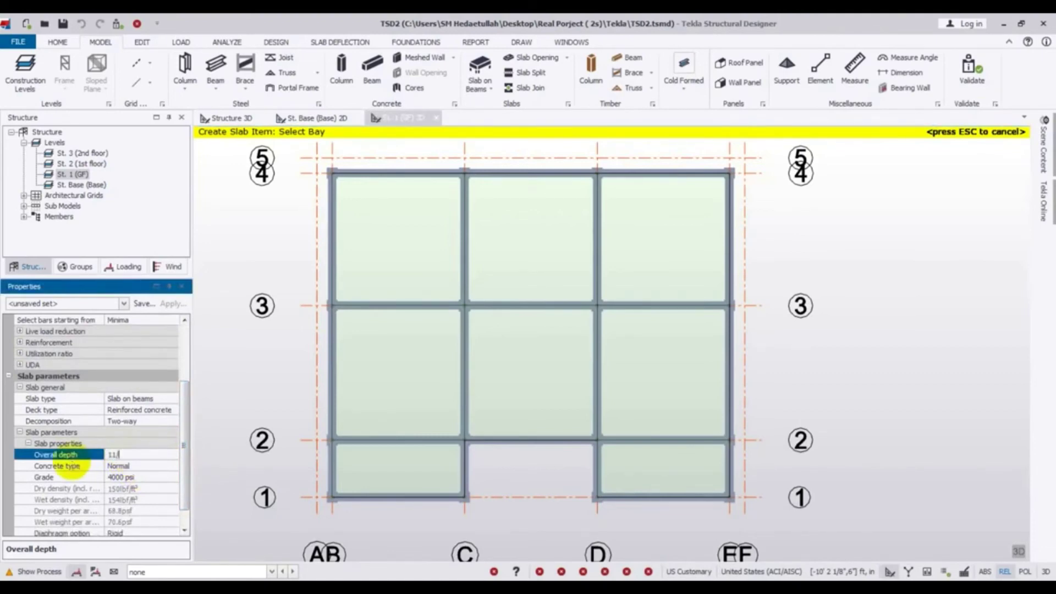
{"action": "left_click", "coordinate": [206, 457]}
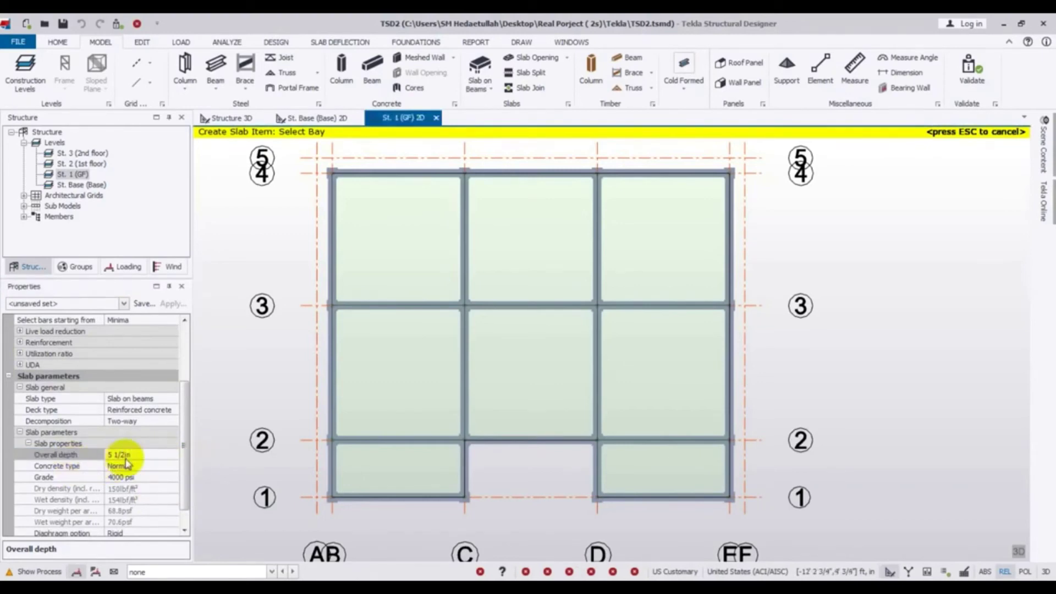
- Choose 2800 psi as the slab's concrete Grade
{"action": "left_click", "coordinate": [161, 477]}
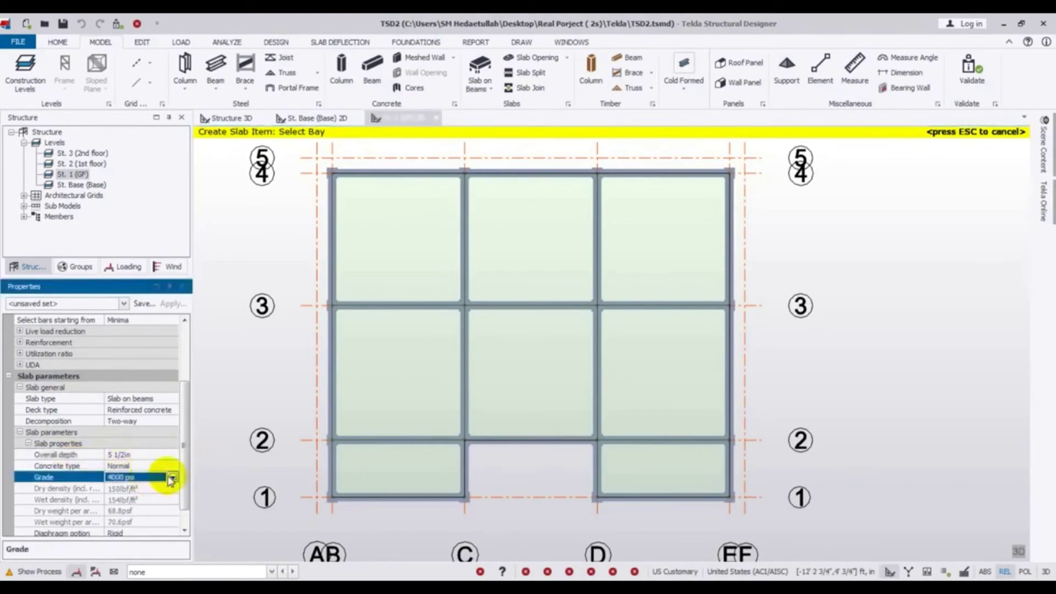
{"action": "left_click", "coordinate": [172, 478]}
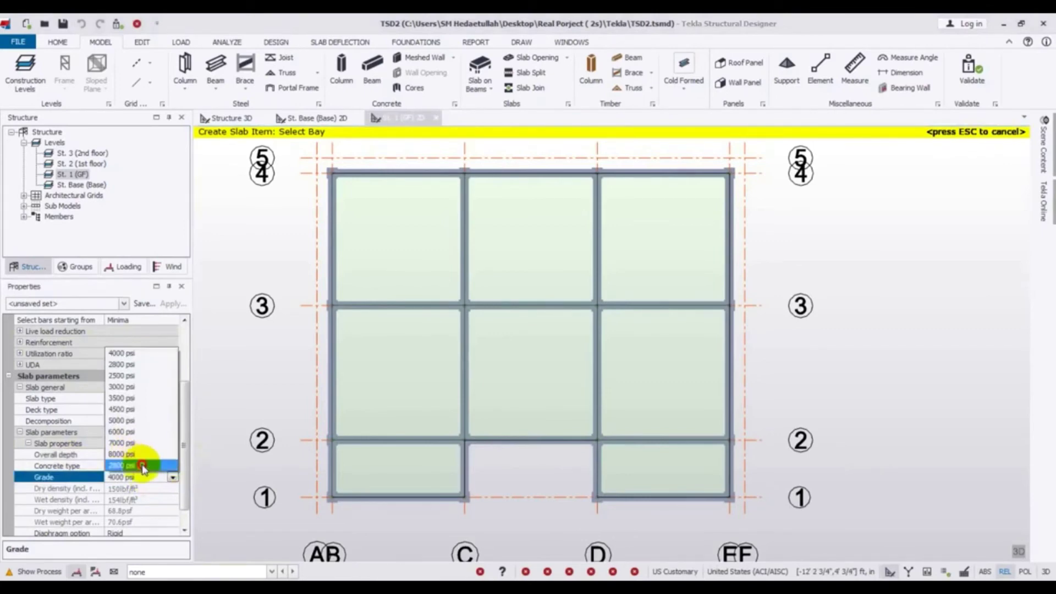
{"action": "left_click", "coordinate": [120, 364]}
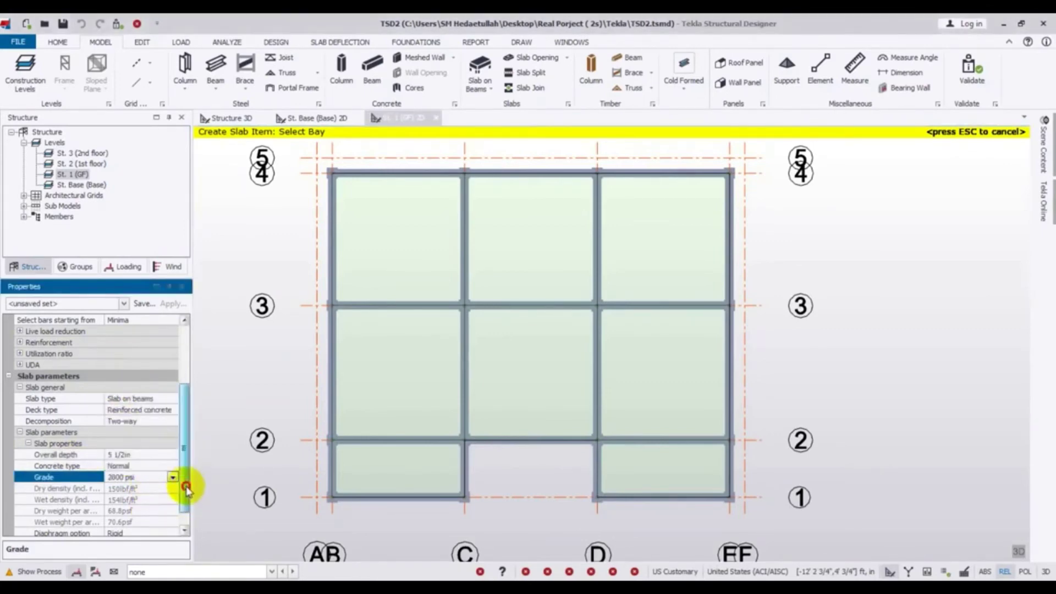
{"action": "scroll", "coordinate": [186, 489], "scroll_direction": "down", "scroll_amount": 1}
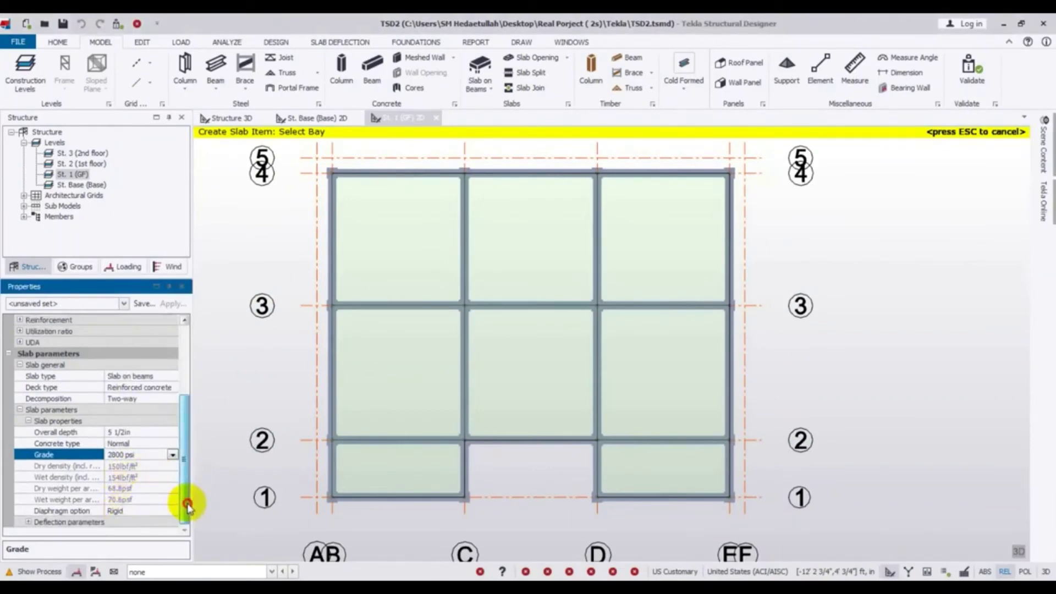
{"action": "left_click_drag", "start_coordinate": [187, 505], "coordinate": [193, 414]}
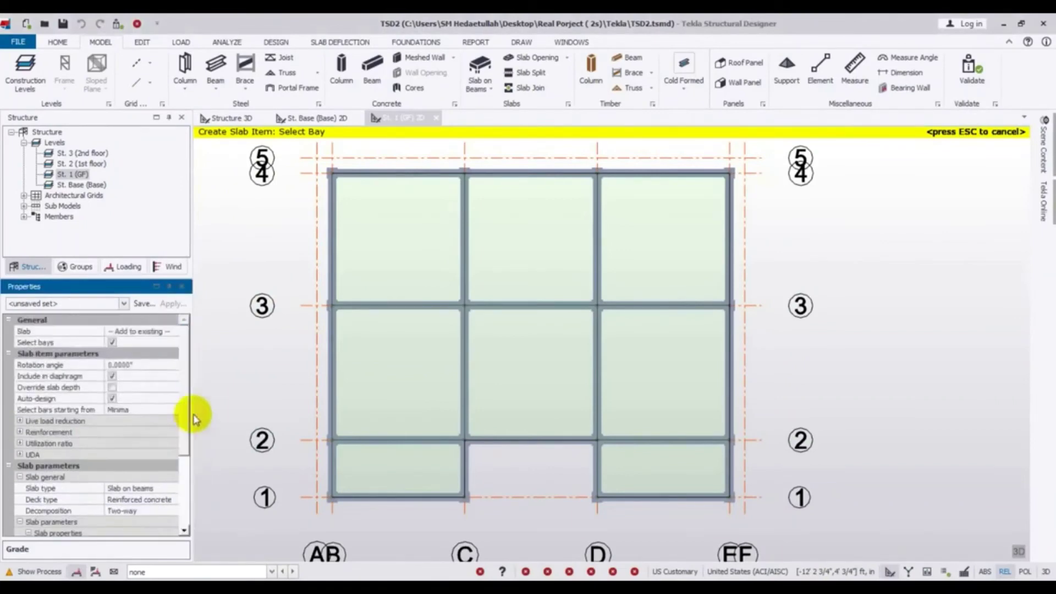
- Set top outside-layer bars to Gr. 60, bar size 3, at 6in spacing
{"action": "left_click", "coordinate": [20, 433]}
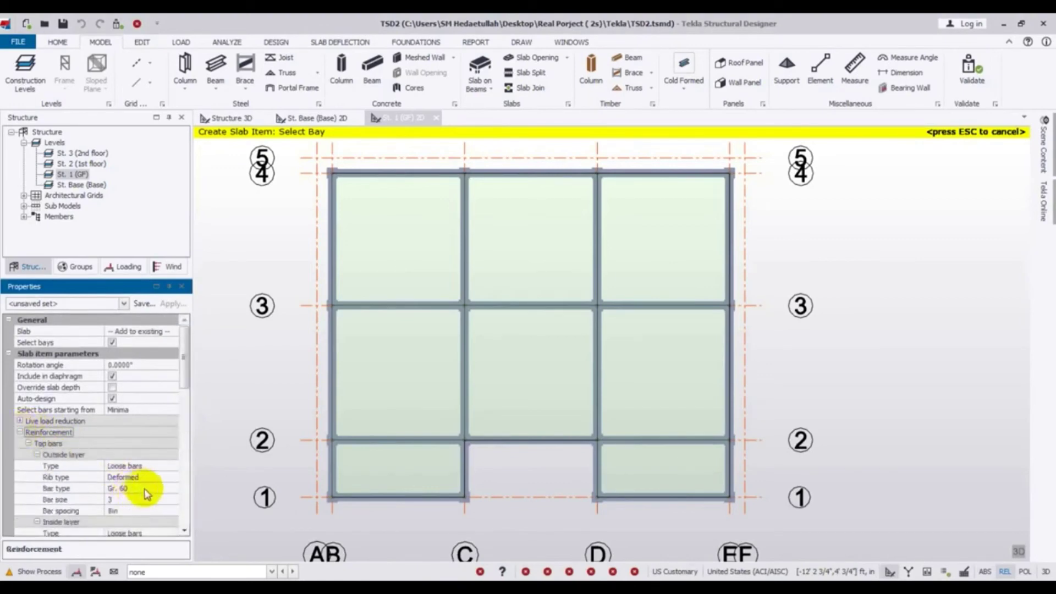
{"action": "left_click_drag", "start_coordinate": [182, 358], "coordinate": [183, 380]}
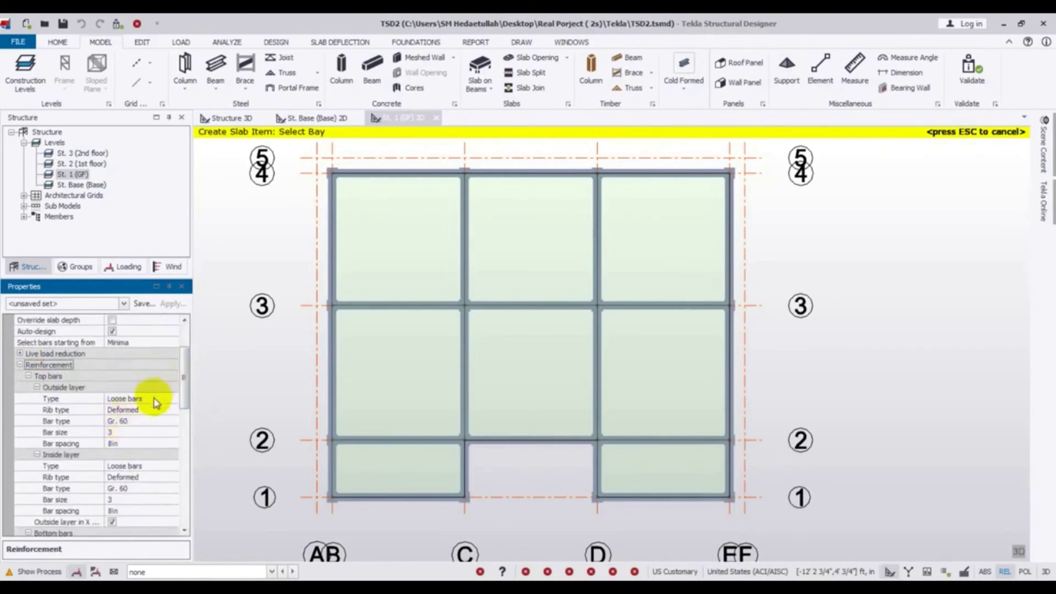
{"action": "left_click", "coordinate": [140, 421]}
{"action": "left_click", "coordinate": [172, 421]}
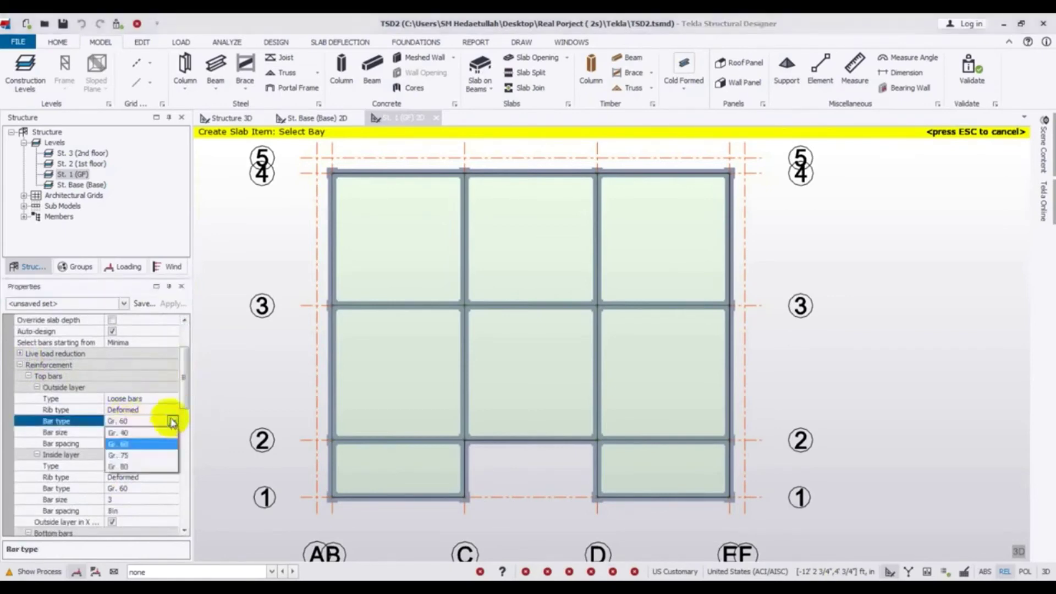
{"action": "left_click", "coordinate": [137, 443]}
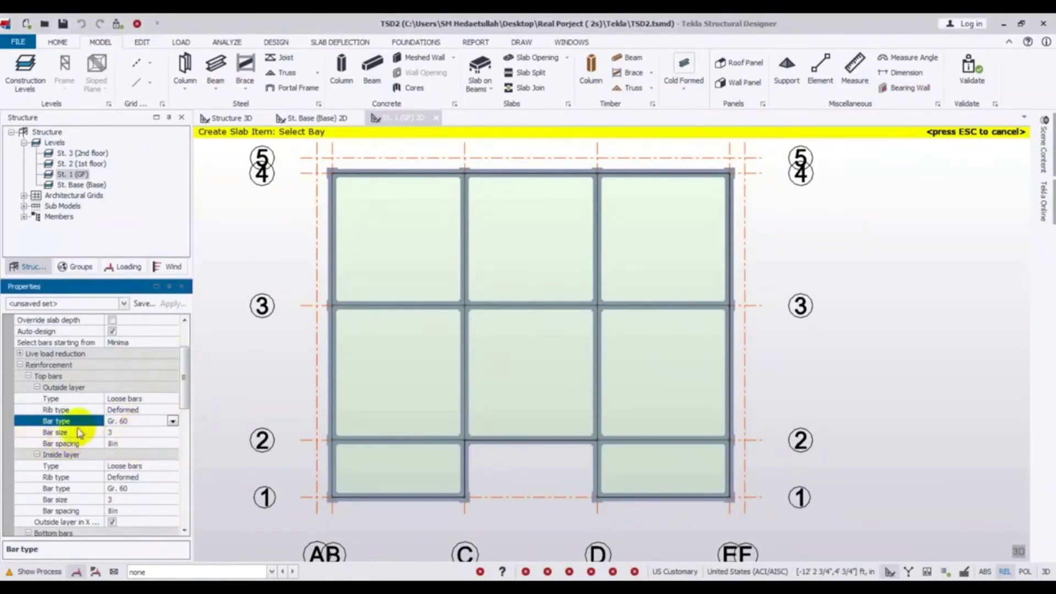
{"action": "left_click", "coordinate": [117, 435]}
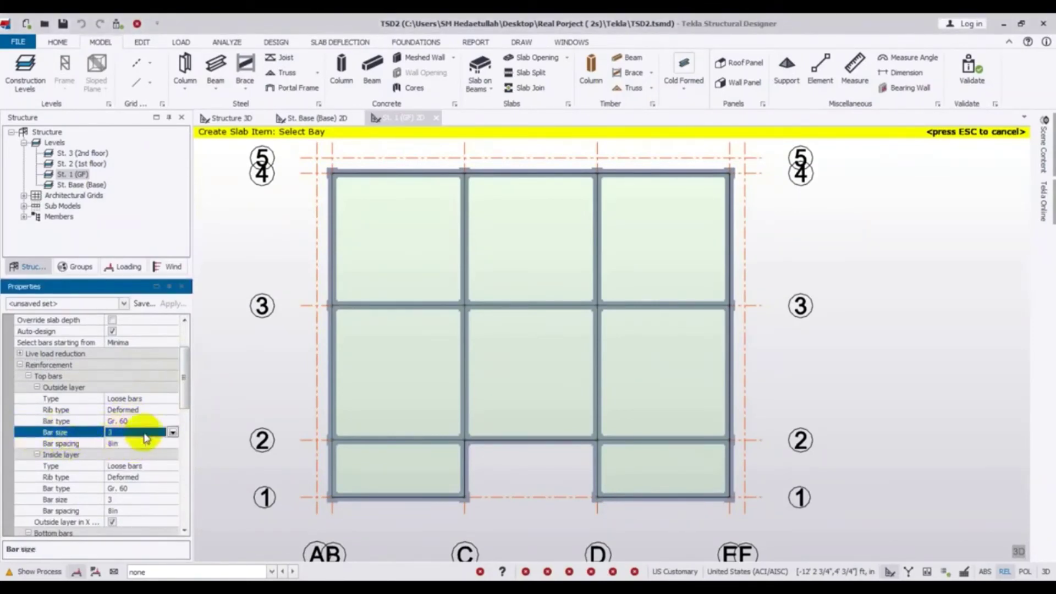
{"action": "left_click", "coordinate": [173, 432]}
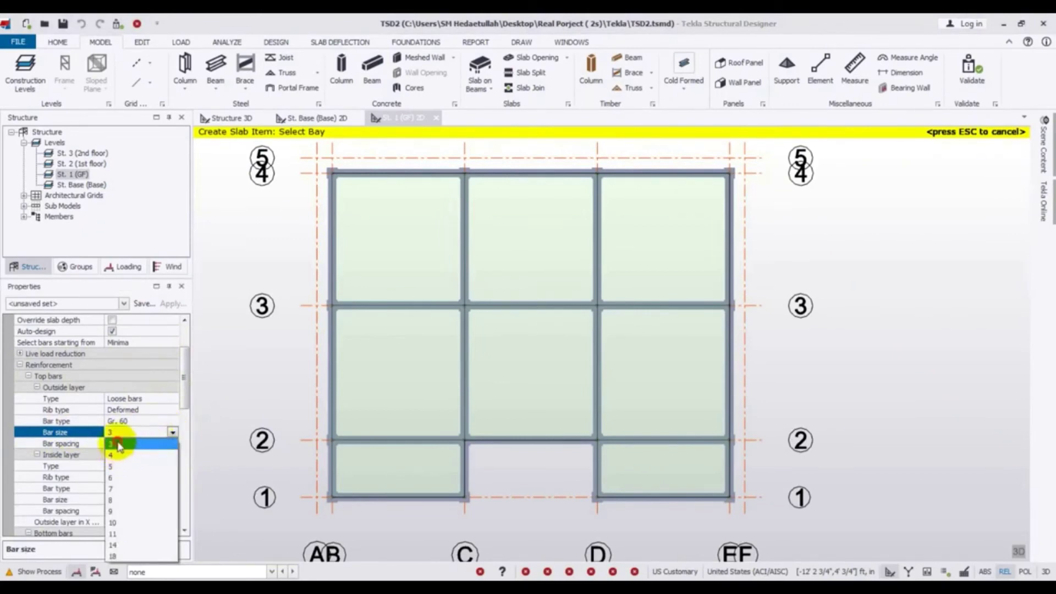
{"action": "left_click", "coordinate": [119, 444]}
{"action": "left_click", "coordinate": [134, 443]}
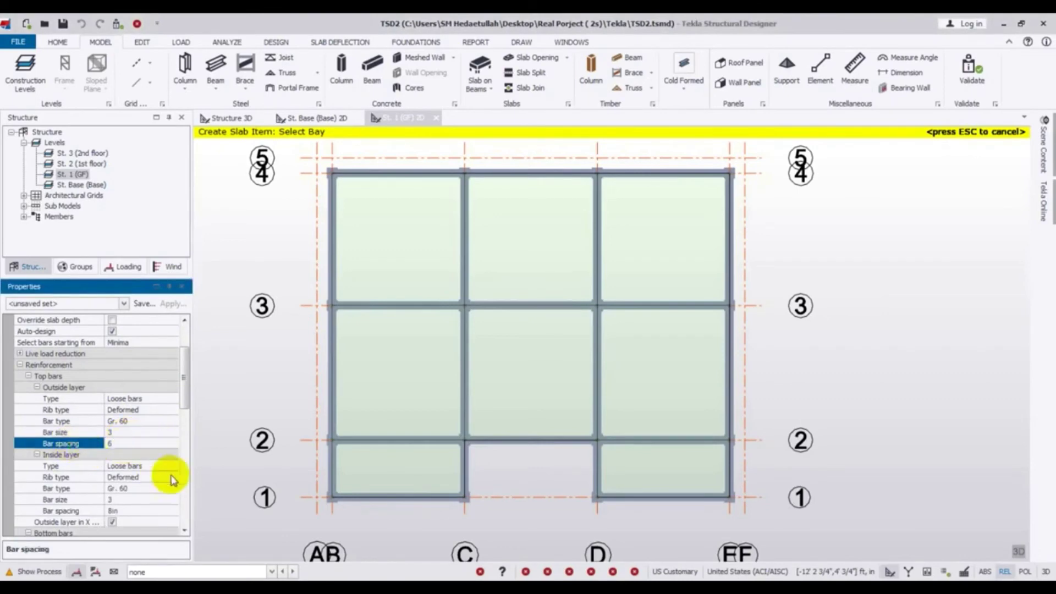
{"action": "left_click", "coordinate": [221, 468]}
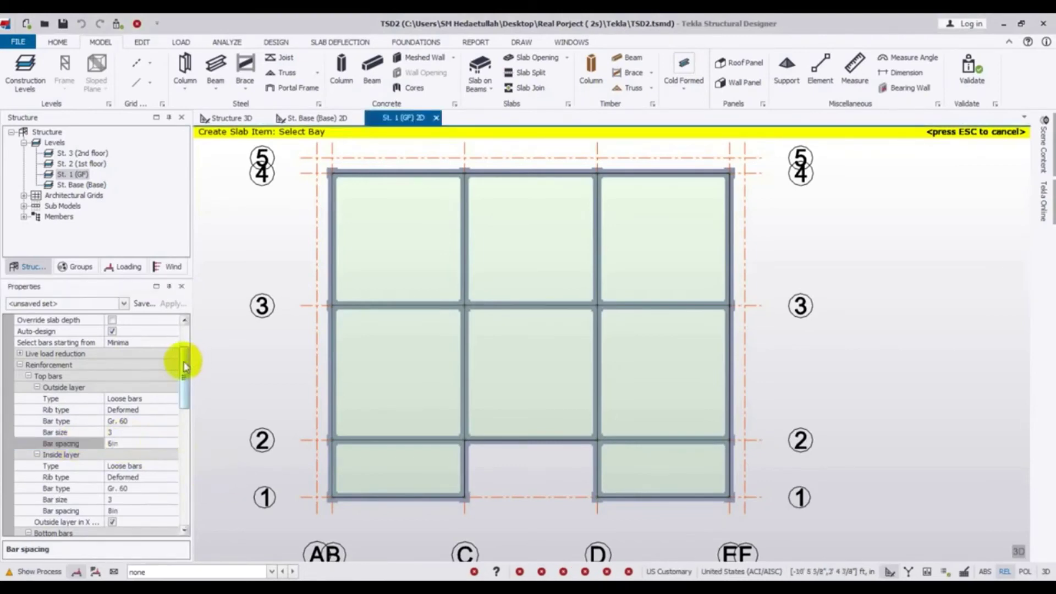
{"action": "left_click_drag", "start_coordinate": [185, 364], "coordinate": [181, 330]}
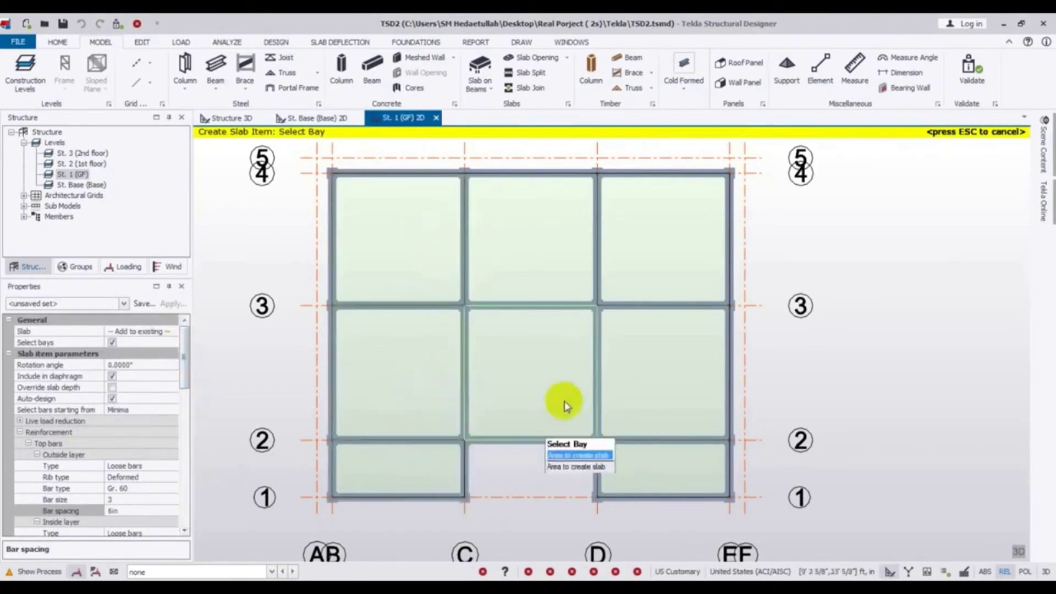
{"action": "middle_click_drag", "start_coordinate": [842, 361], "coordinate": [870, 344]}
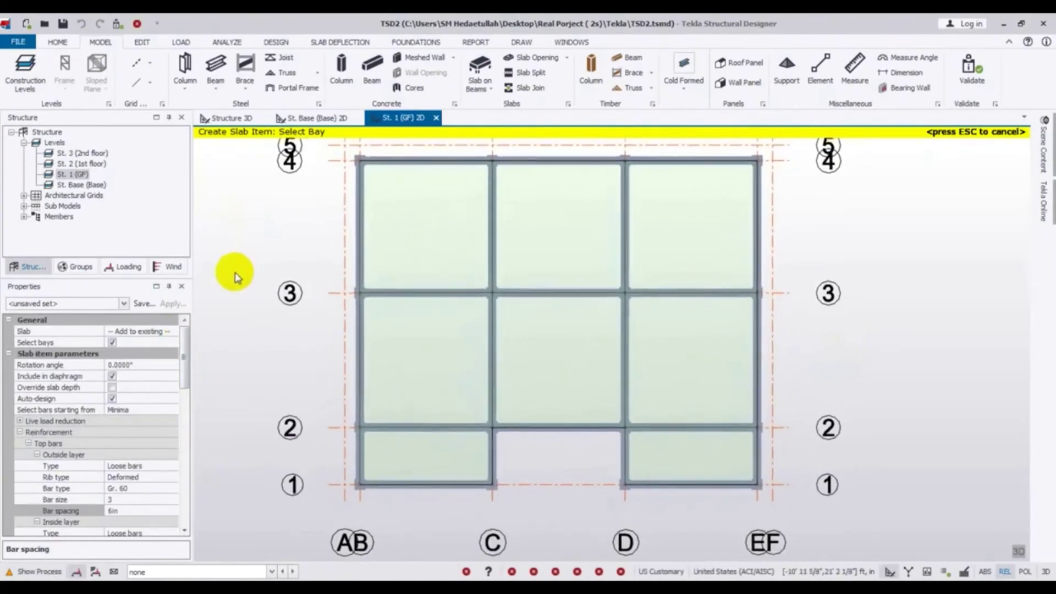
{"action": "left_click", "coordinate": [238, 119]}
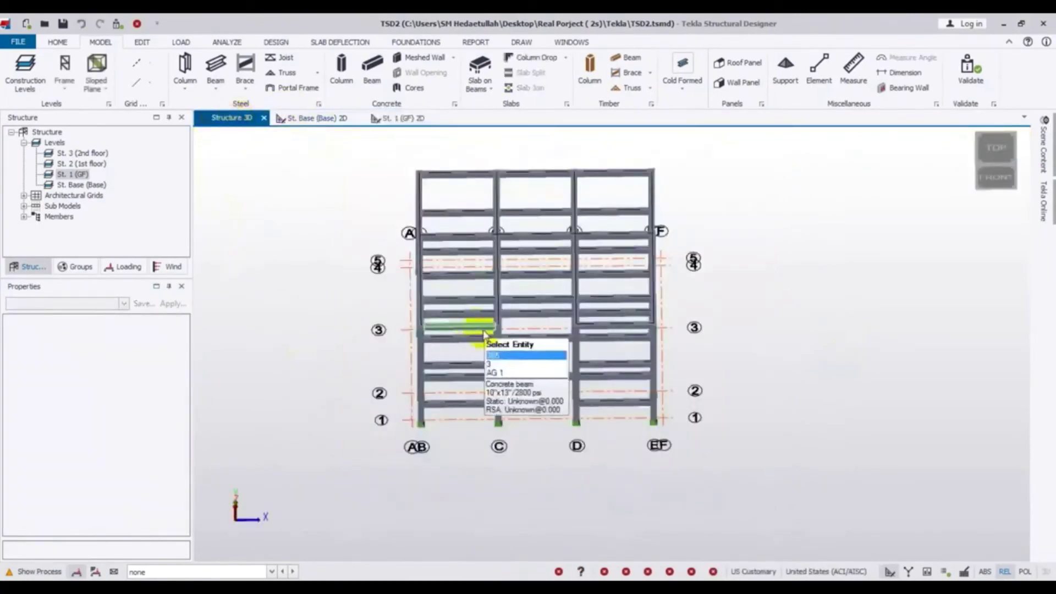
{"action": "left_click", "coordinate": [929, 200]}
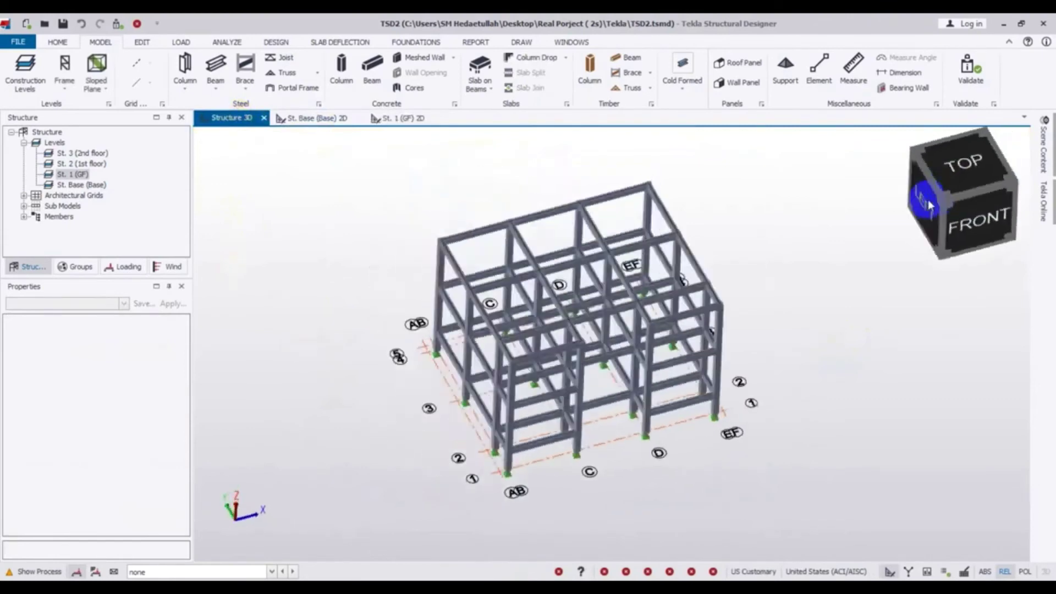
{"action": "left_click", "coordinate": [370, 118]}
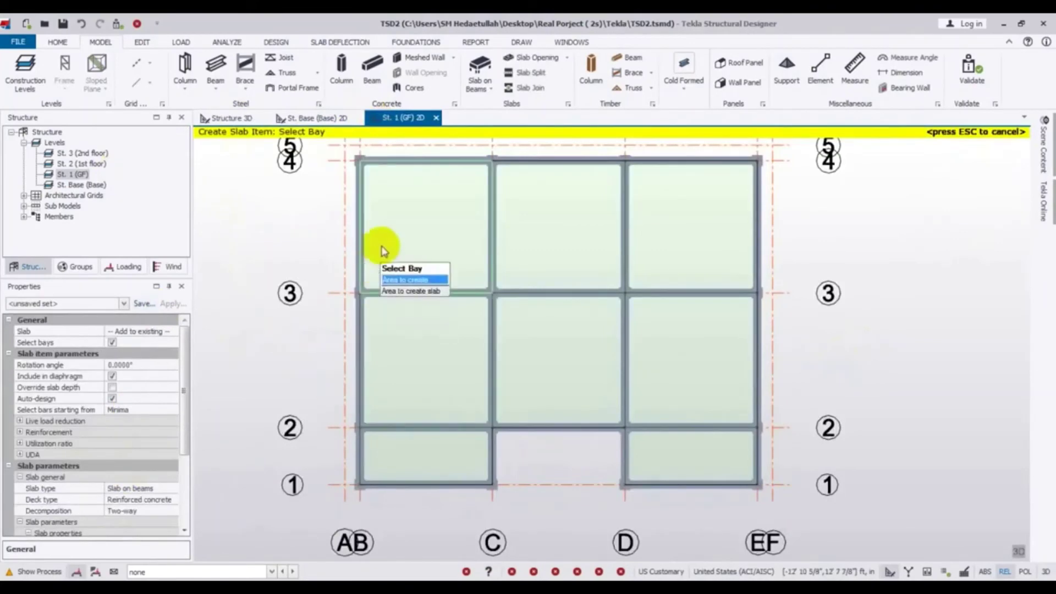
- Create slabs in eight ground-floor bays: the top row, middle row, and bottom-left and bottom-right bays
{"action": "left_click", "coordinate": [411, 212]}
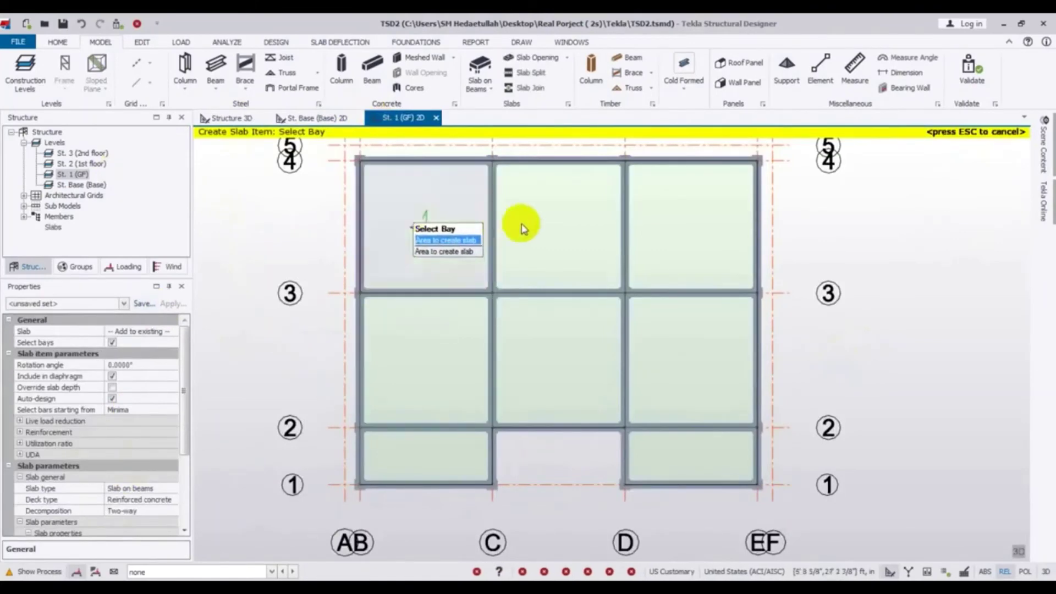
{"action": "left_click", "coordinate": [530, 221]}
{"action": "left_click", "coordinate": [678, 236]}
{"action": "left_click", "coordinate": [410, 357]}
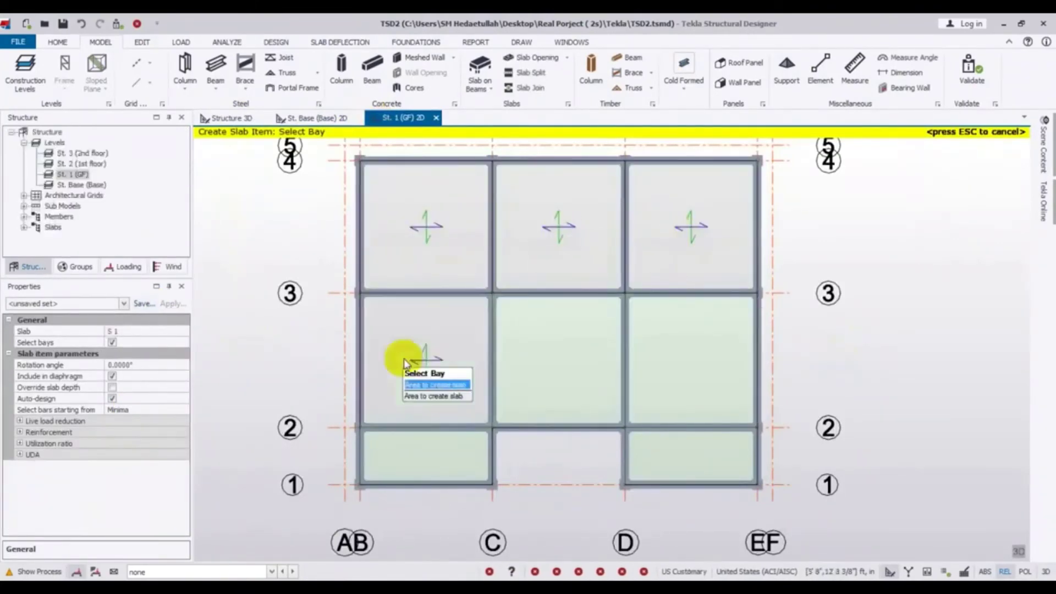
{"action": "left_click", "coordinate": [585, 354]}
{"action": "left_click", "coordinate": [676, 371]}
{"action": "left_click", "coordinate": [448, 464]}
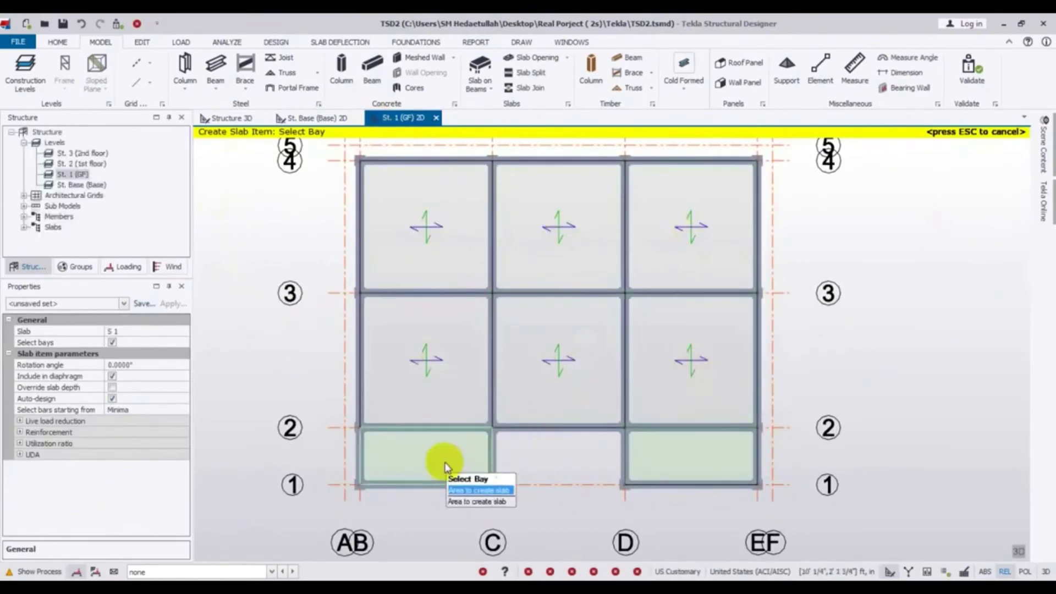
{"action": "left_click", "coordinate": [682, 454]}
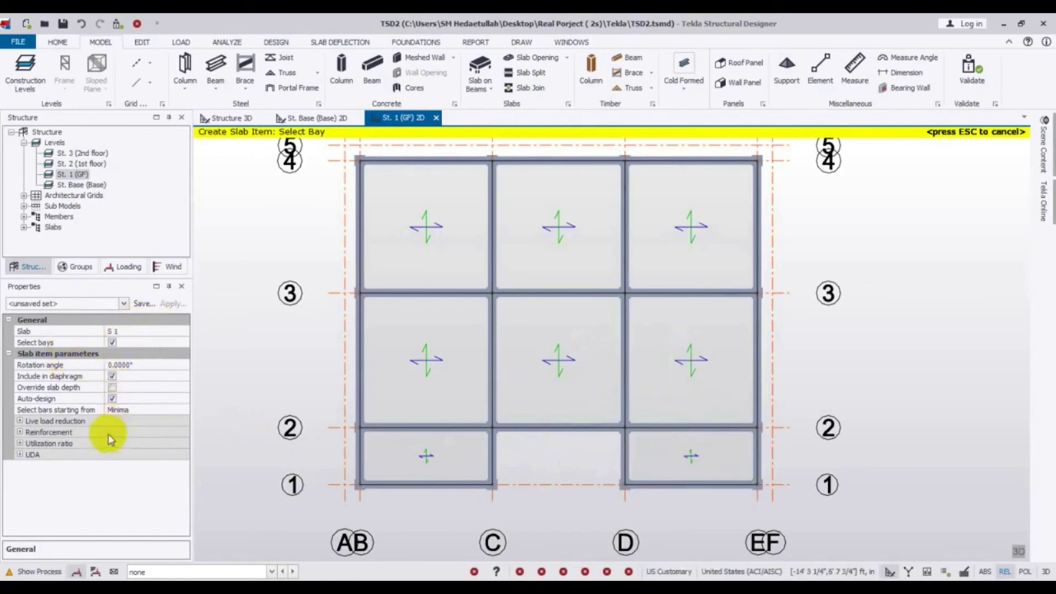
- Review the Live load reduction and Reinforcement settings, then show the Structure 3D view
{"action": "left_click", "coordinate": [20, 421]}
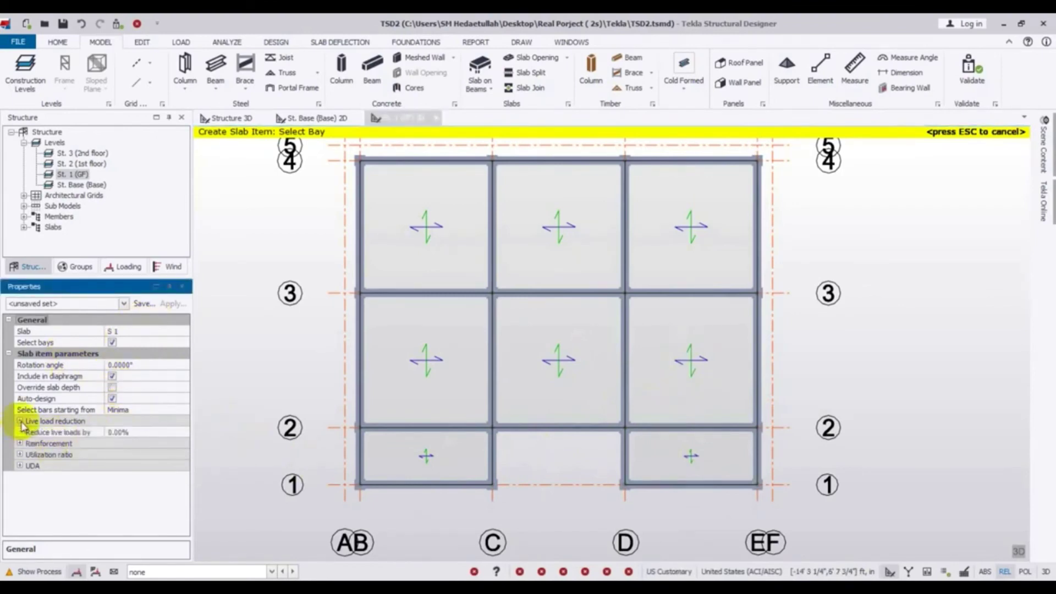
{"action": "left_click", "coordinate": [20, 444]}
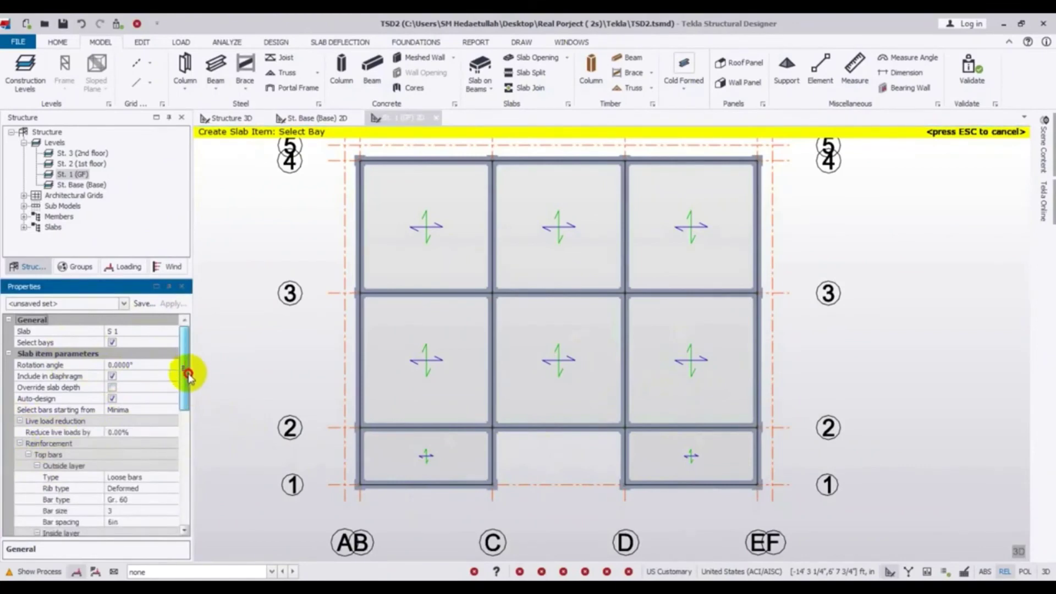
{"action": "mouse_move", "coordinate": [188, 376]}
{"action": "left_mouse_down"}
{"action": "mouse_move", "coordinate": [196, 502]}
{"action": "mouse_move", "coordinate": [177, 365]}
{"action": "left_mouse_up"}
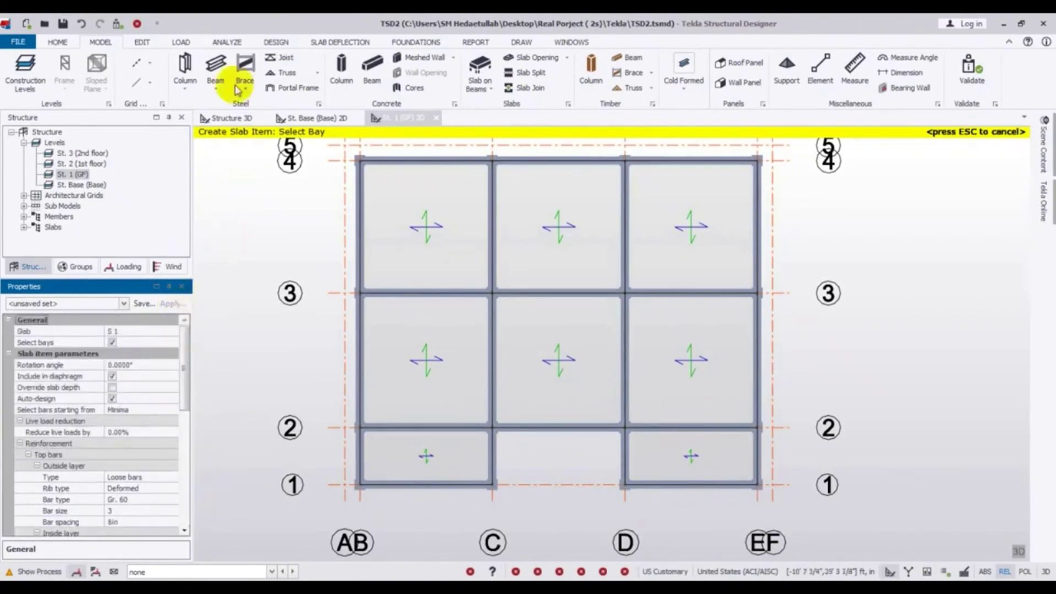
{"action": "left_click", "coordinate": [229, 118]}
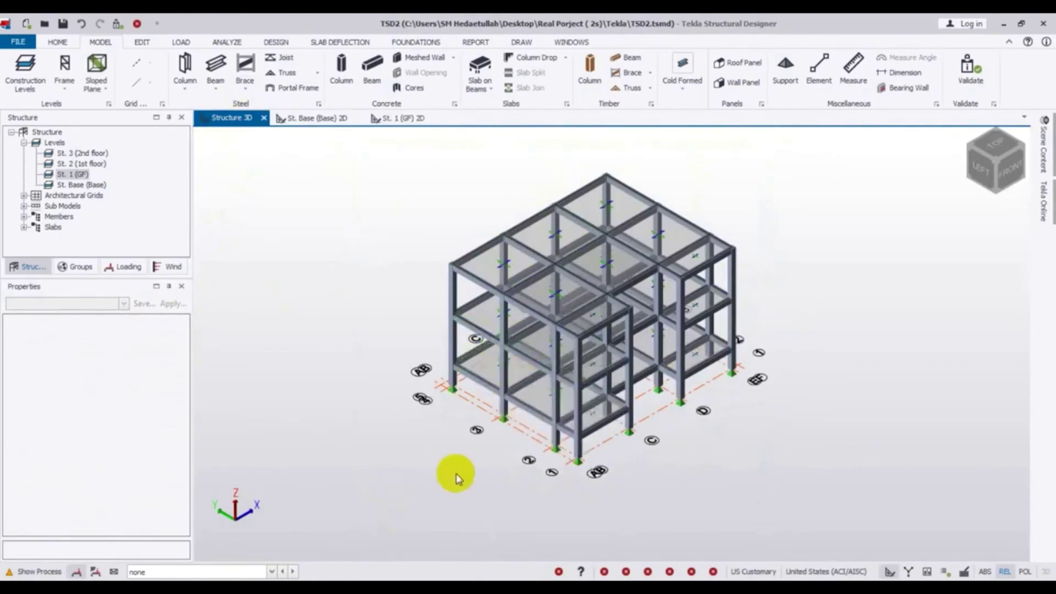
- Go back to the St. 1 (GF) 2D plan and cancel Create Slab Item
{"action": "middle_click_drag", "start_coordinate": [360, 321], "coordinate": [352, 322]}
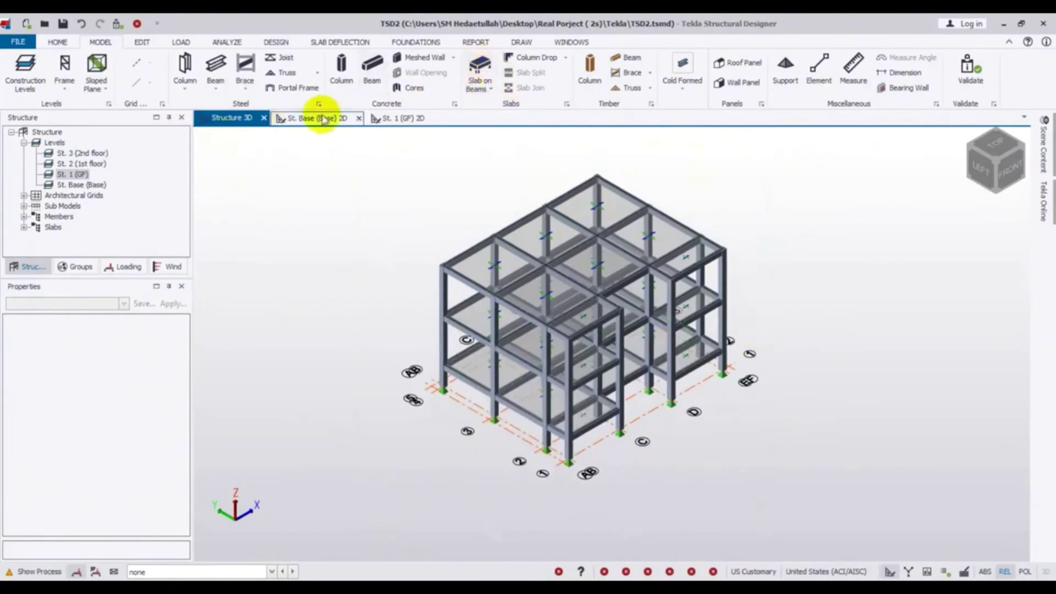
{"action": "left_click", "coordinate": [390, 118]}
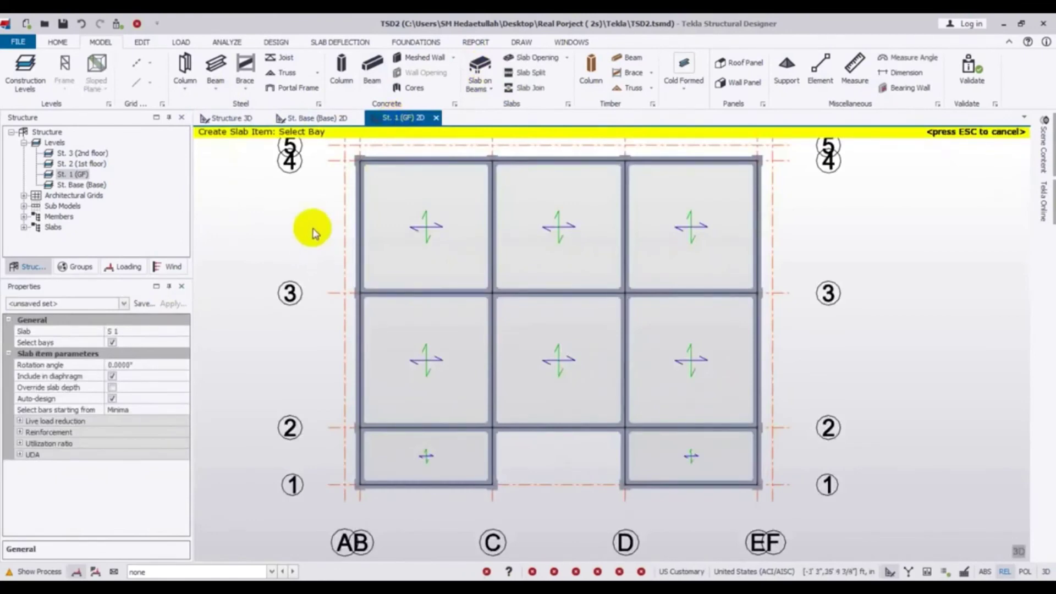
{"action": "key", "text": "Escape"}
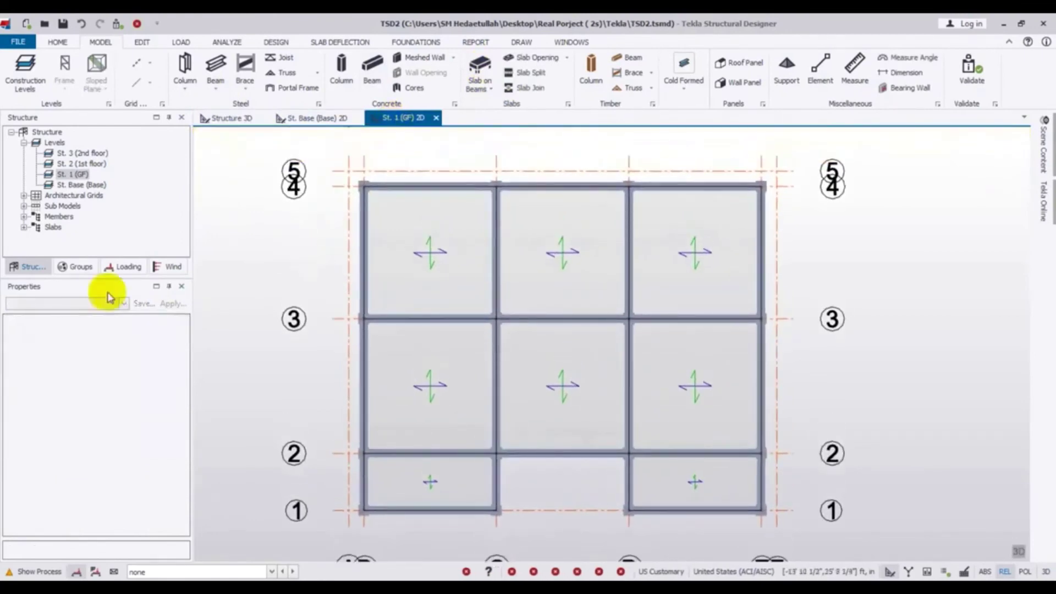
- Stretch the first top-row slab's top-left, top-right and bottom-left corners to the outer grid lines
{"action": "left_click", "coordinate": [433, 277]}
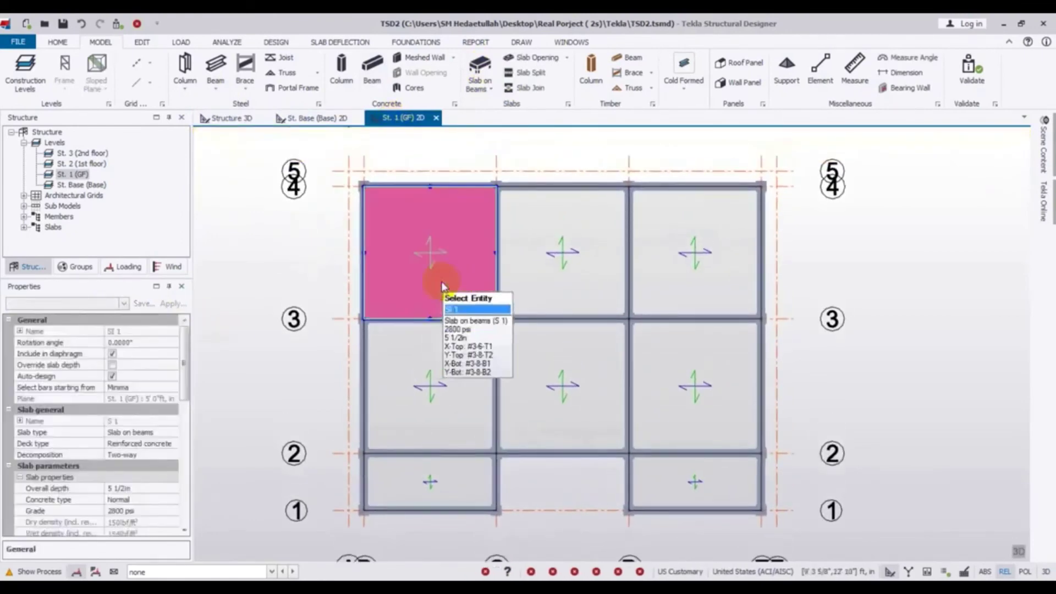
{"action": "scroll", "coordinate": [418, 237], "scroll_direction": "up", "scroll_amount": 1}
{"action": "scroll", "coordinate": [418, 236], "scroll_direction": "up", "scroll_amount": 1}
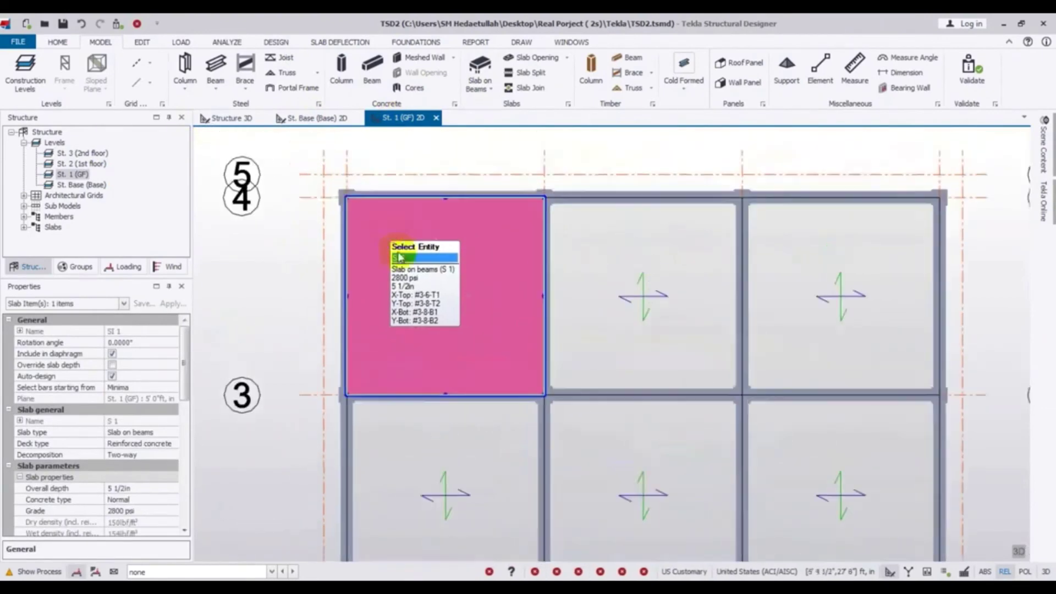
{"action": "scroll", "coordinate": [366, 225], "scroll_direction": "up", "scroll_amount": 1}
{"action": "scroll", "coordinate": [338, 219], "scroll_direction": "up", "scroll_amount": 1}
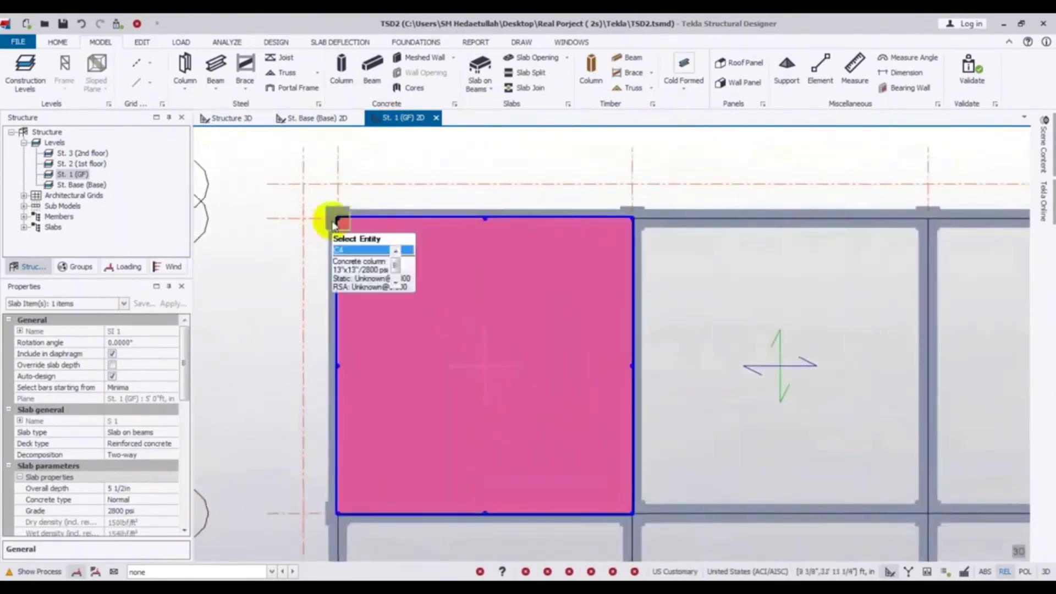
{"action": "left_click", "coordinate": [338, 220]}
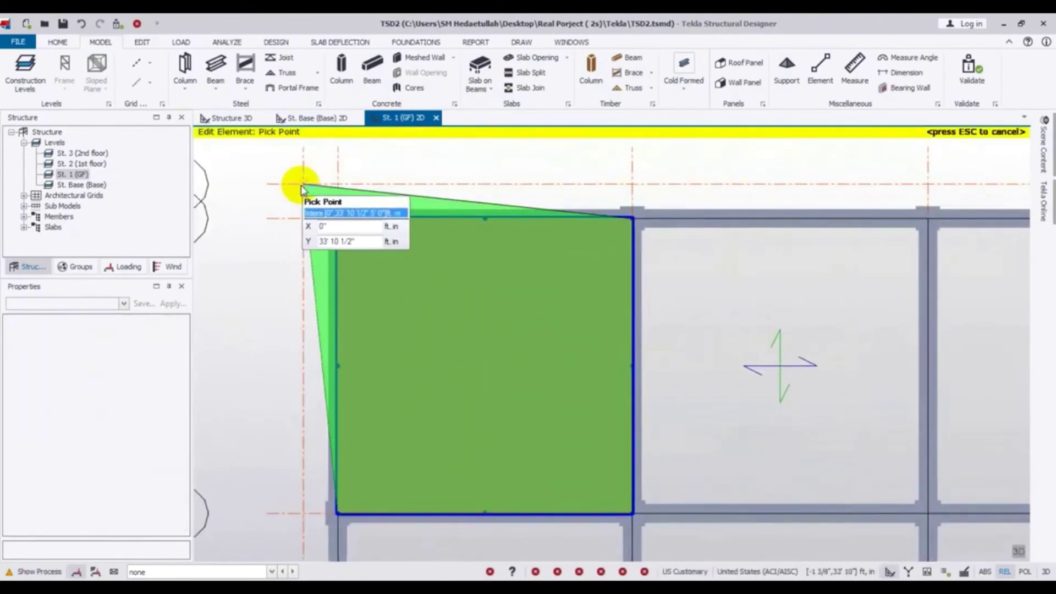
{"action": "left_click", "coordinate": [302, 189]}
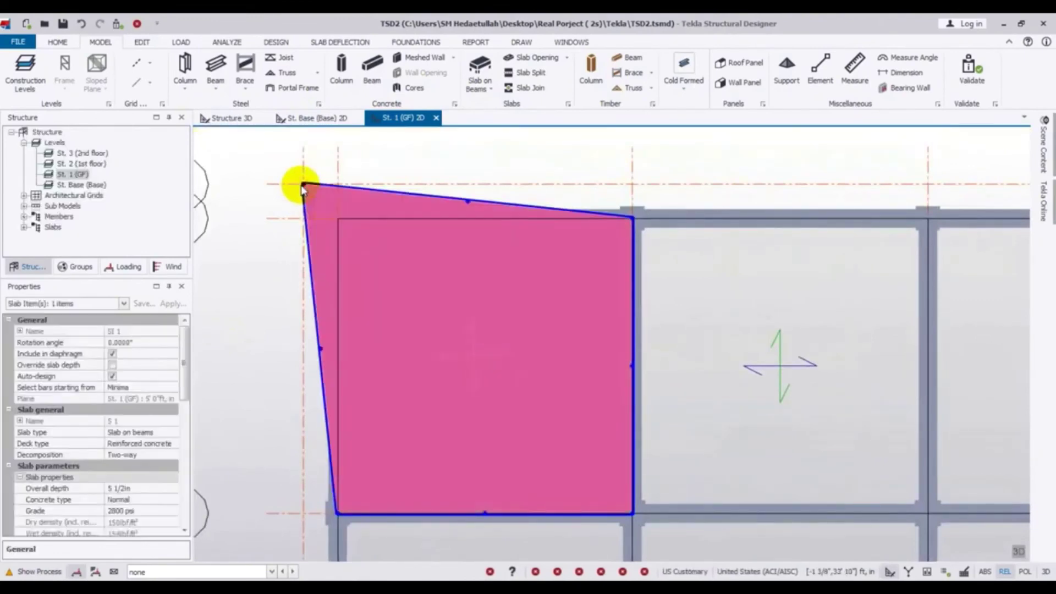
{"action": "left_click", "coordinate": [631, 220]}
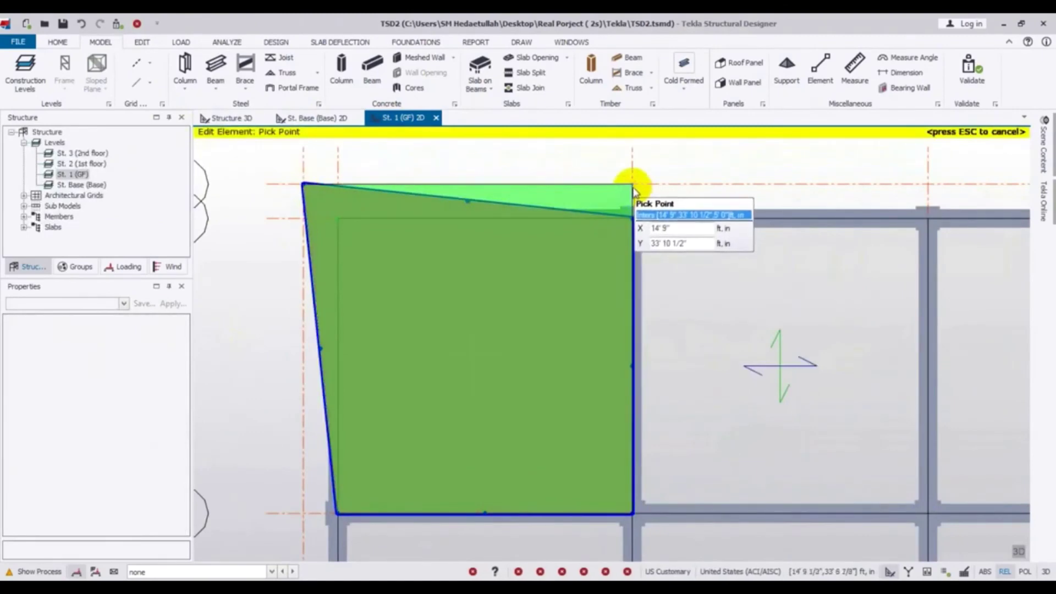
{"action": "left_click", "coordinate": [633, 185]}
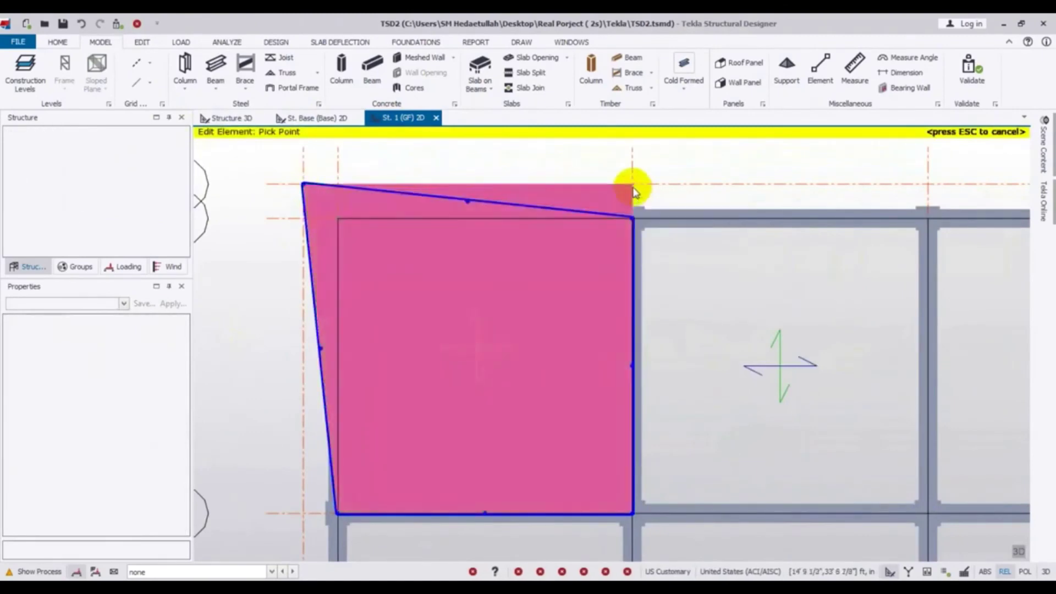
{"action": "left_click", "coordinate": [337, 514]}
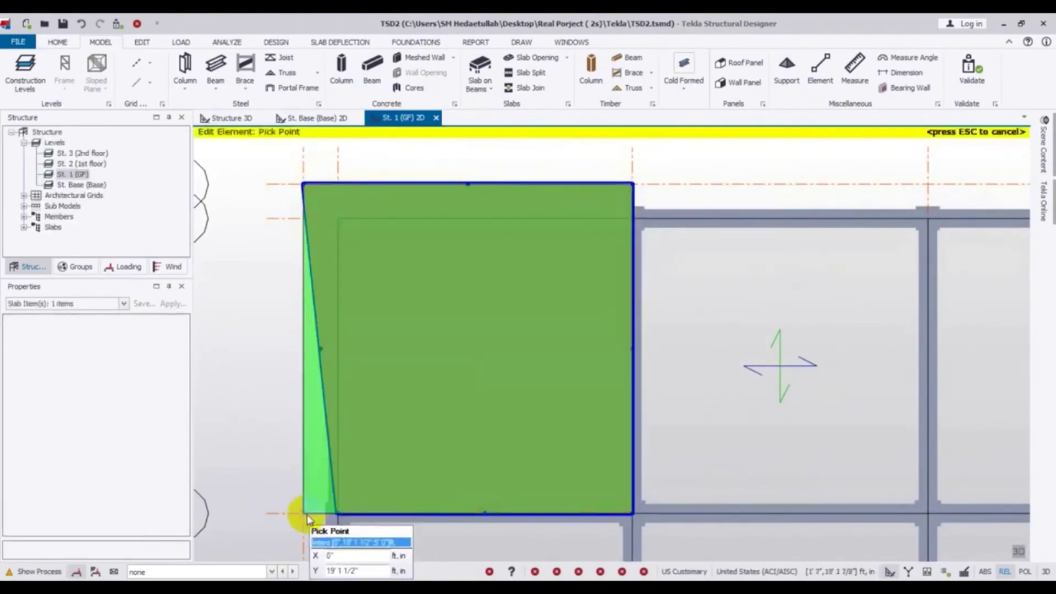
{"action": "left_click", "coordinate": [303, 514]}
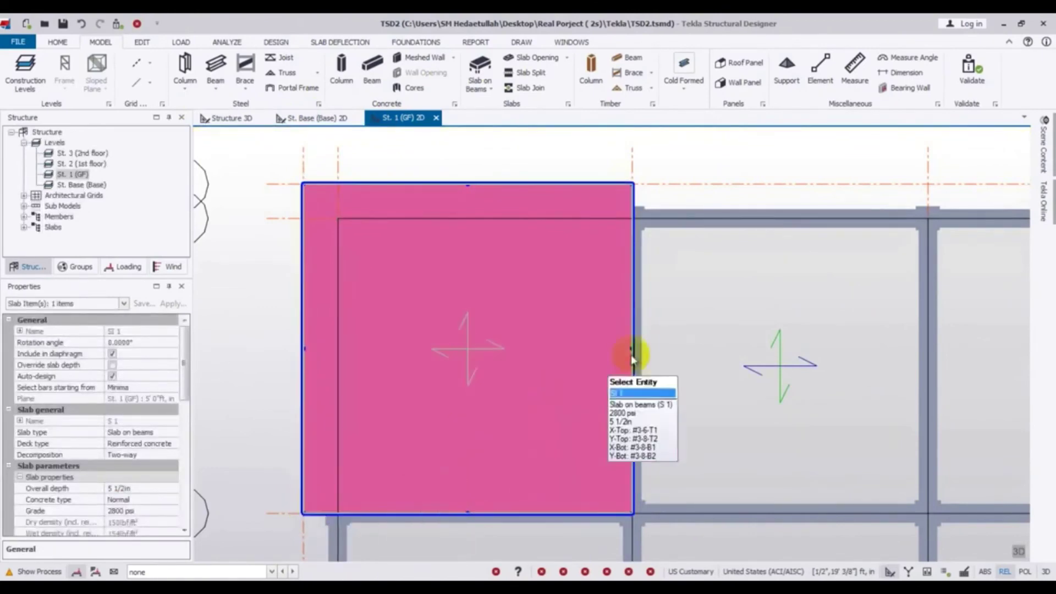
{"action": "scroll", "coordinate": [637, 352], "scroll_direction": "down", "scroll_amount": 1}
- Move the next top-row slab's two top corners up onto the outer grid line
{"action": "middle_click_drag", "start_coordinate": [738, 146], "coordinate": [642, 146]}
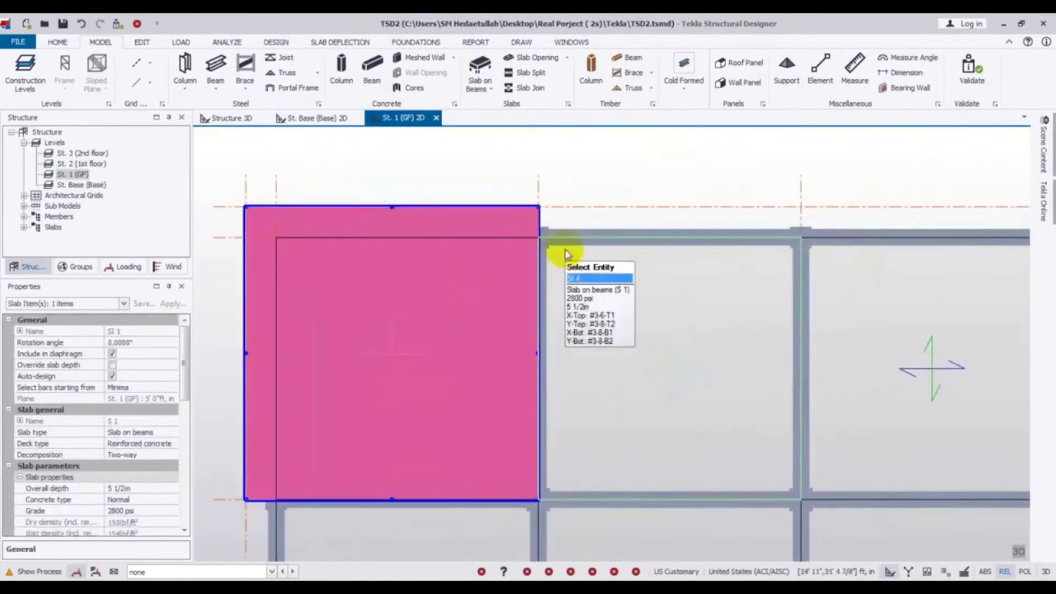
{"action": "left_click", "coordinate": [576, 233]}
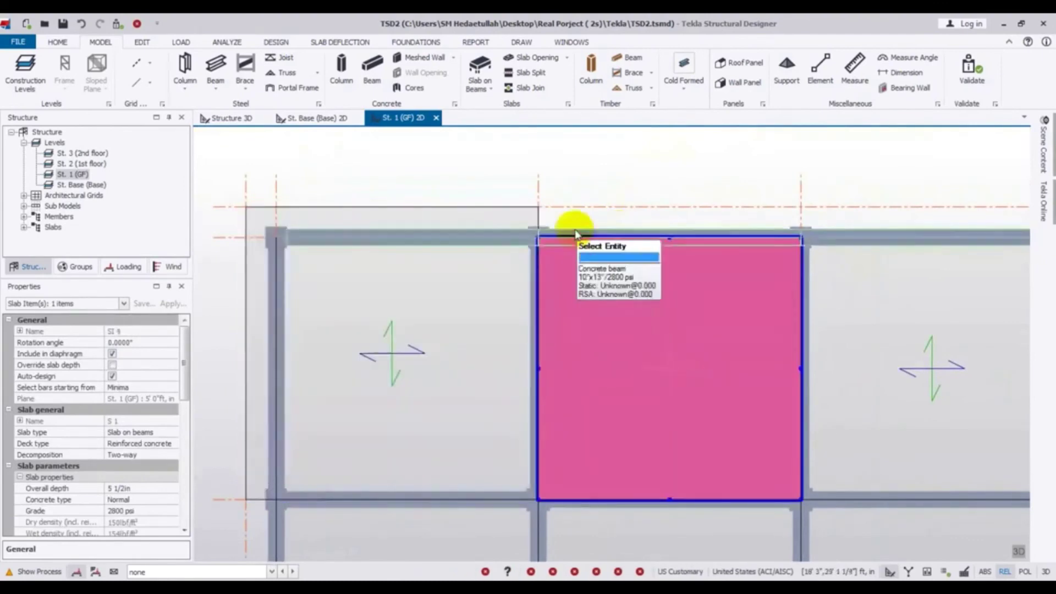
{"action": "left_click", "coordinate": [538, 237]}
{"action": "left_click", "coordinate": [539, 208]}
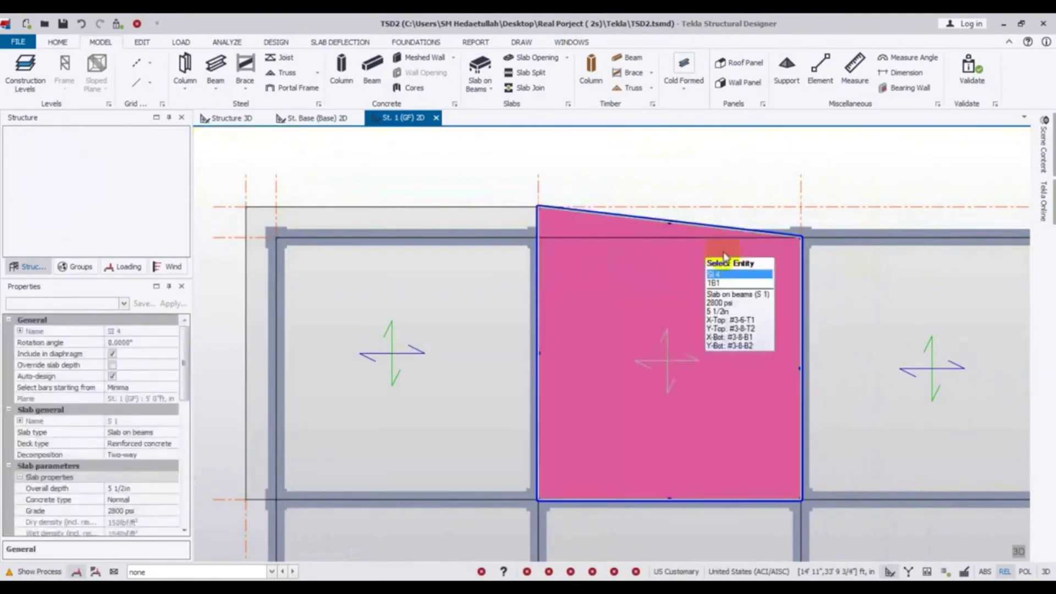
{"action": "left_click", "coordinate": [798, 238]}
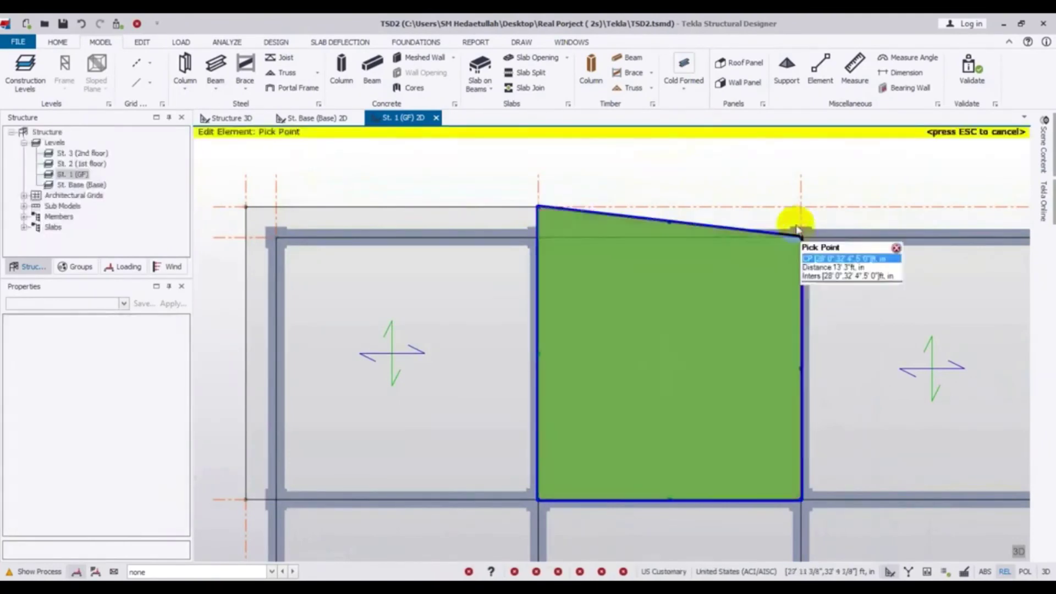
{"action": "left_click", "coordinate": [797, 209]}
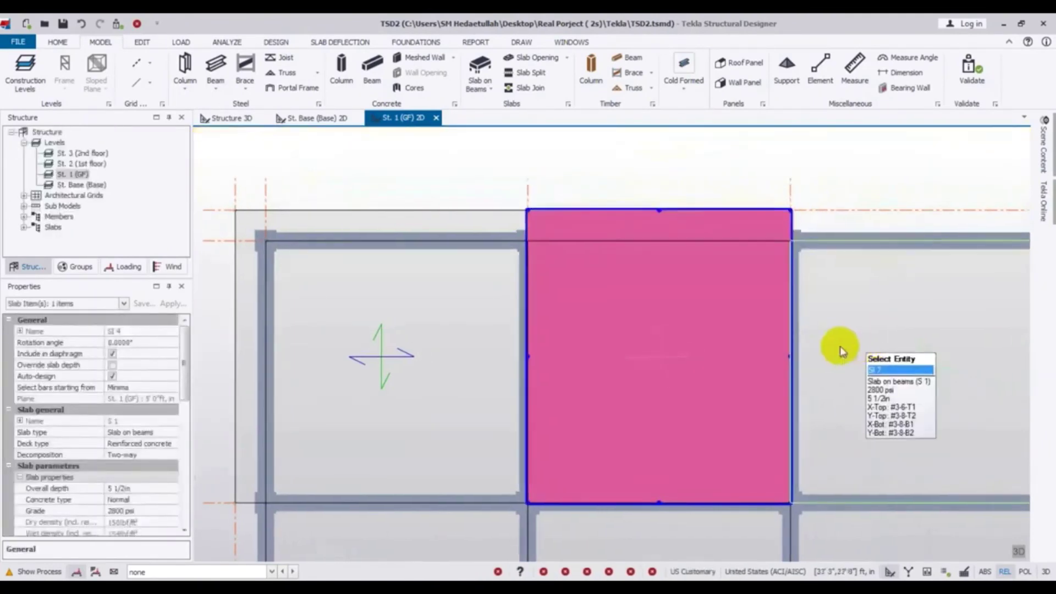
- Extend the top-right corner slab's top corners and bottom-right corner to the outer grid lines
{"action": "middle_click_drag", "start_coordinate": [836, 348], "coordinate": [435, 337]}
{"action": "left_click", "coordinate": [436, 335]}
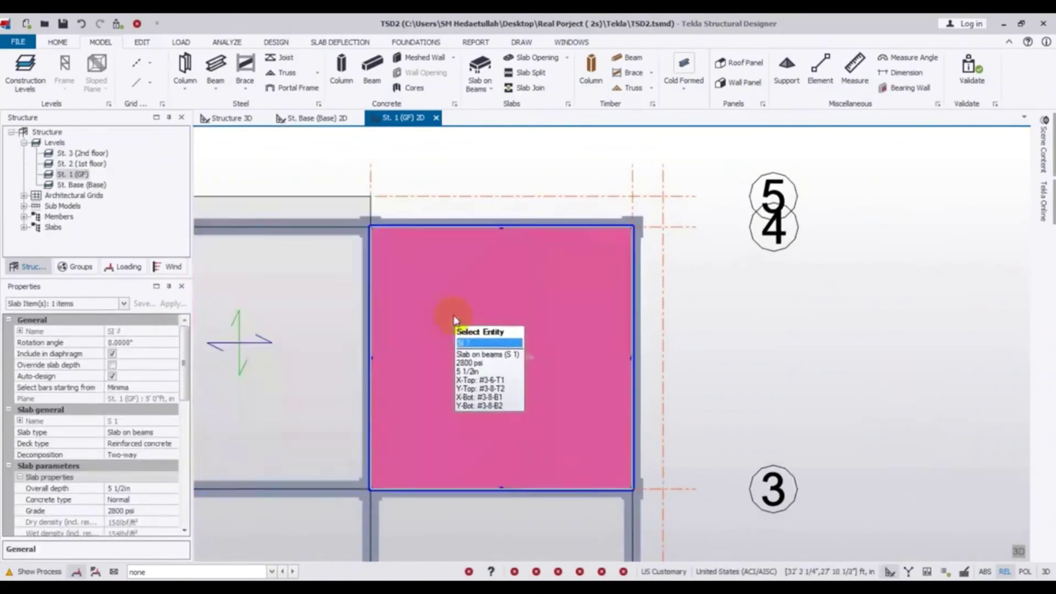
{"action": "left_click", "coordinate": [370, 227]}
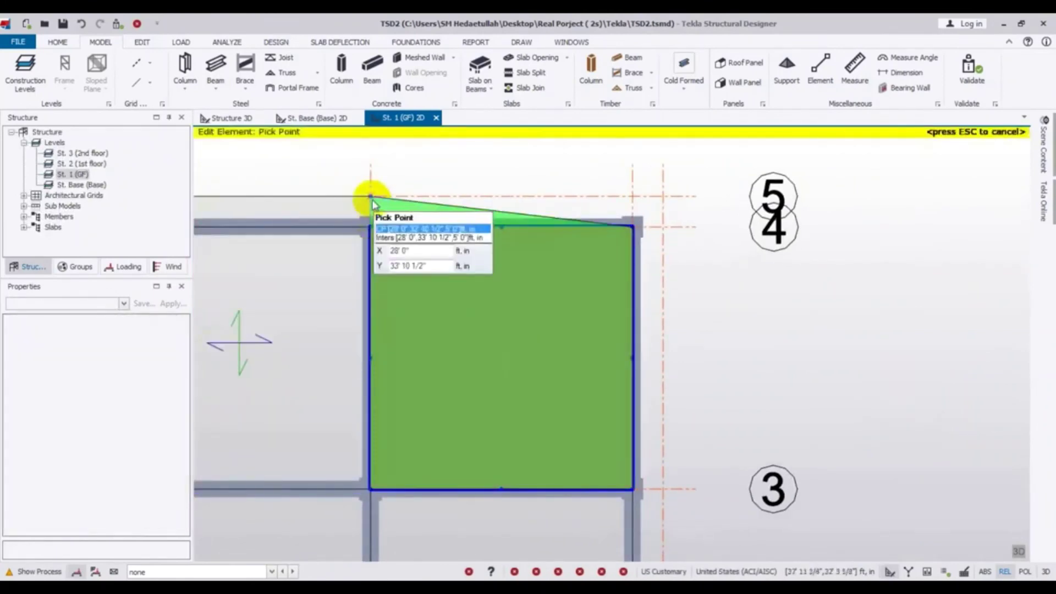
{"action": "left_click", "coordinate": [370, 197]}
{"action": "mouse_move", "coordinate": [611, 223]}
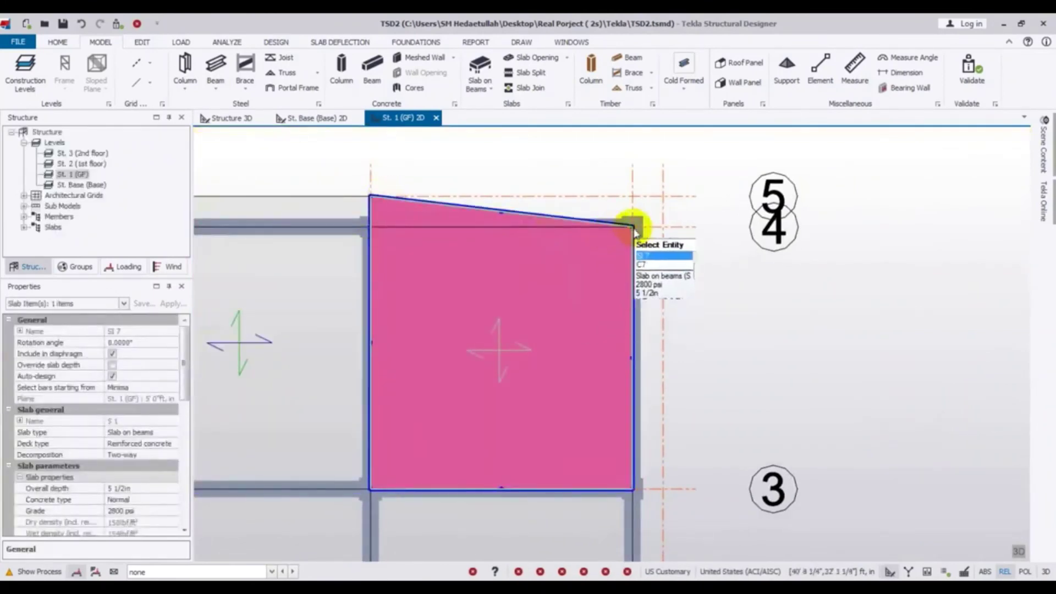
{"action": "left_click", "coordinate": [632, 226]}
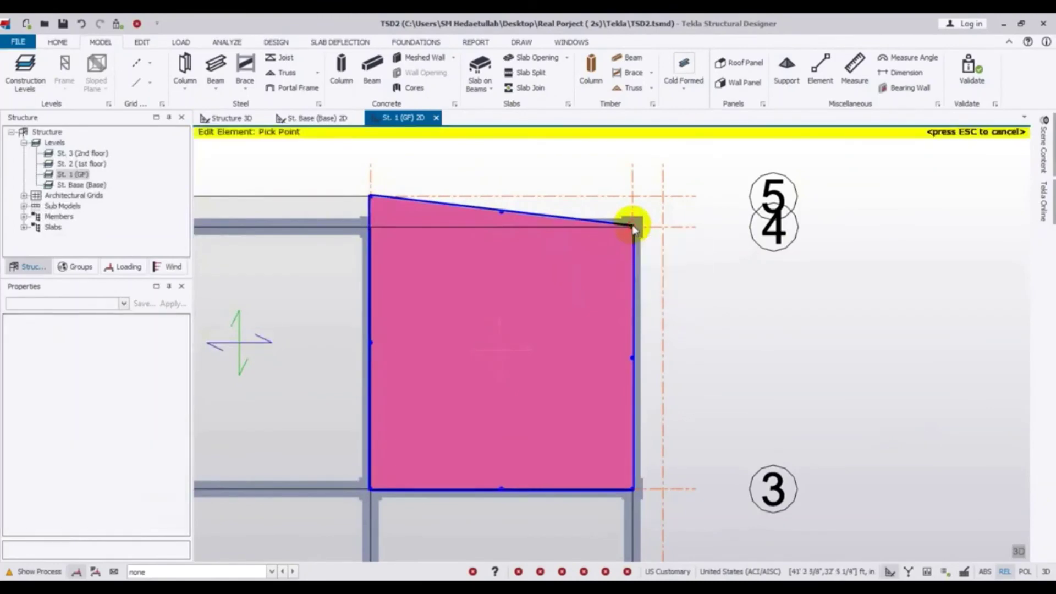
{"action": "left_click", "coordinate": [662, 198]}
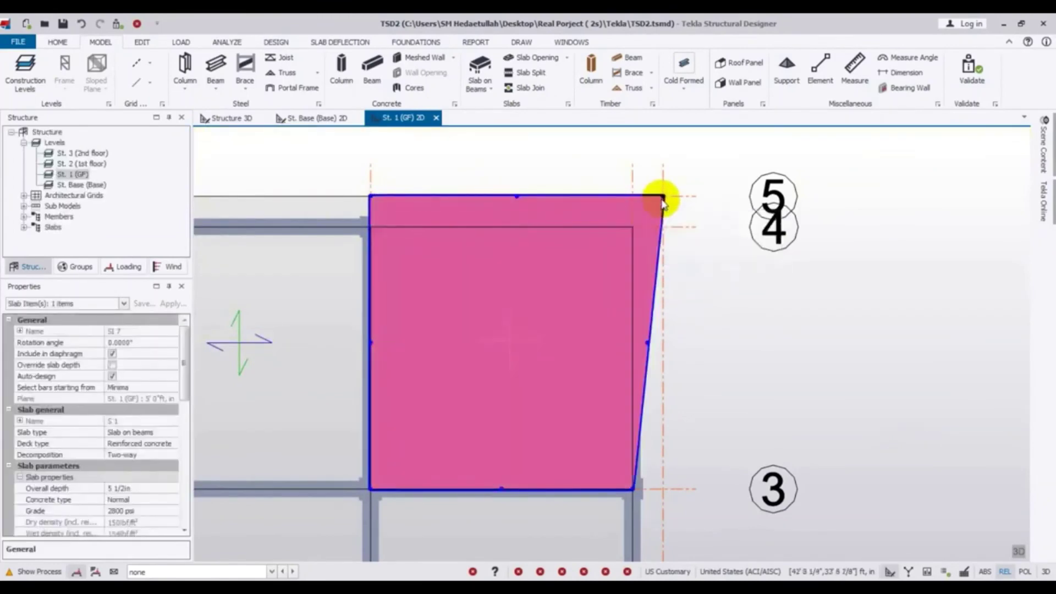
{"action": "mouse_move", "coordinate": [621, 484]}
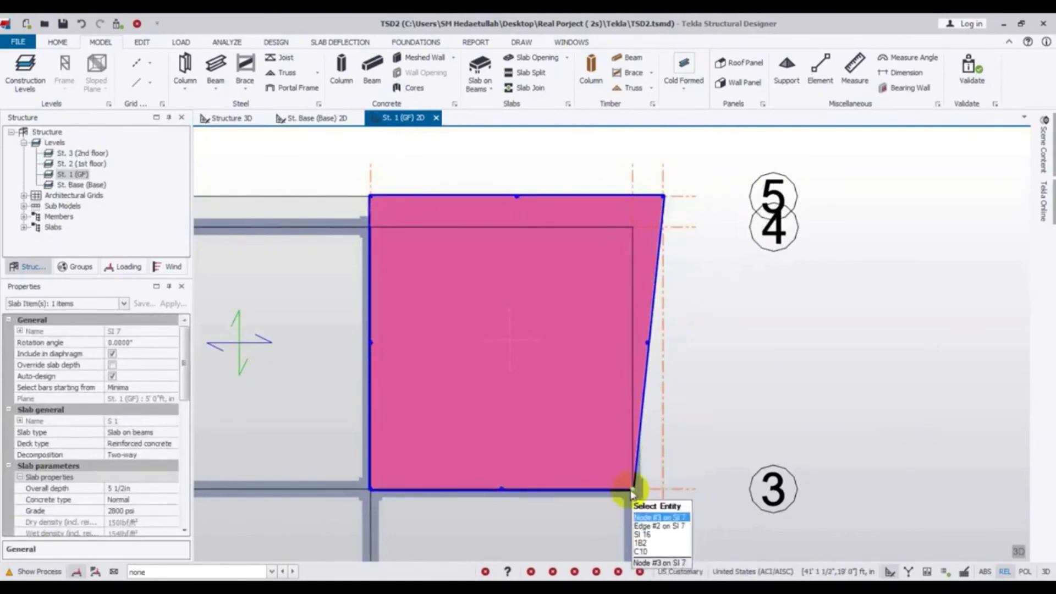
{"action": "left_click", "coordinate": [632, 490]}
{"action": "left_click", "coordinate": [665, 491]}
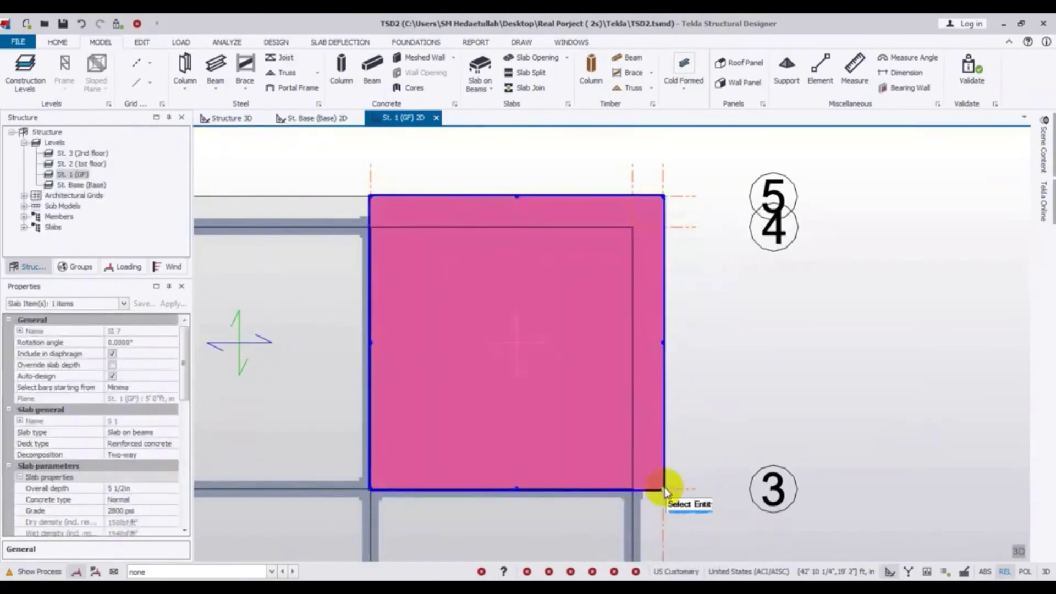
- Extend the right corners of the slab between gridlines 2 and 3 to the outer grid
{"action": "middle_click_drag", "start_coordinate": [664, 491], "coordinate": [738, 349]}
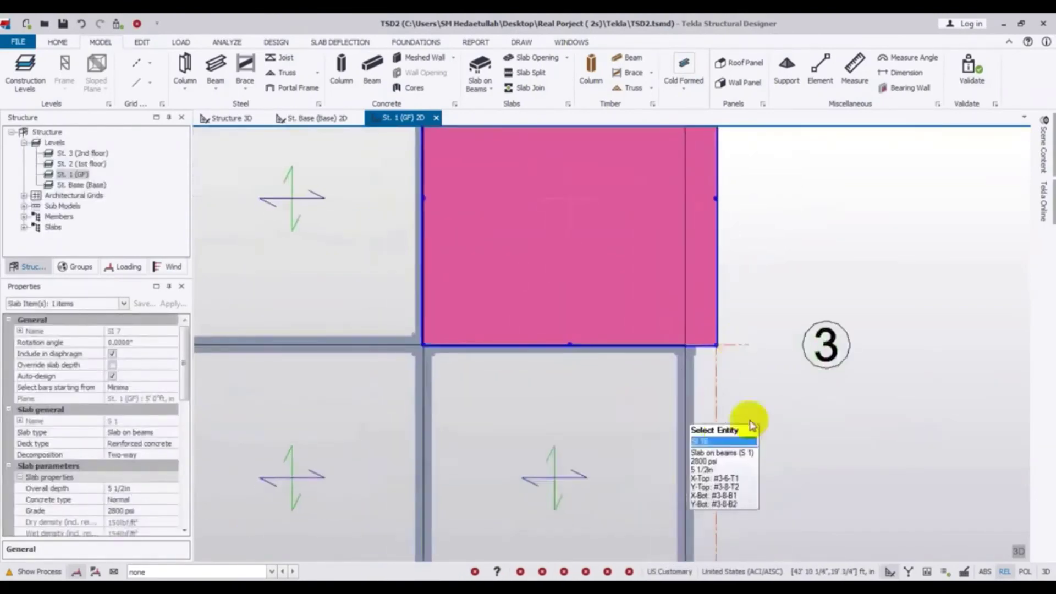
{"action": "middle_click_drag", "start_coordinate": [766, 498], "coordinate": [766, 426]}
{"action": "left_click", "coordinate": [608, 354]}
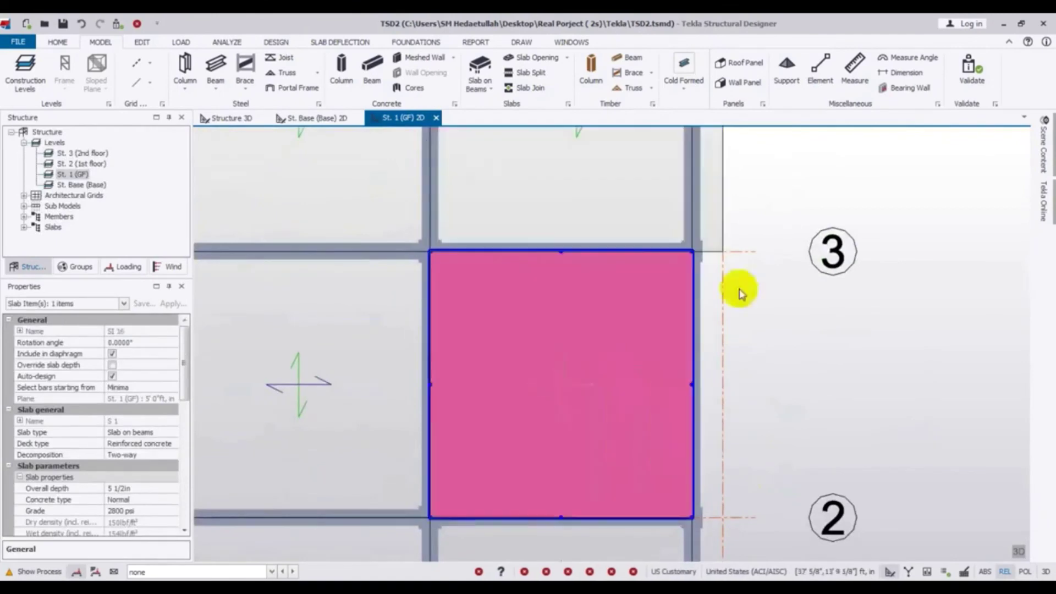
{"action": "left_click", "coordinate": [695, 256]}
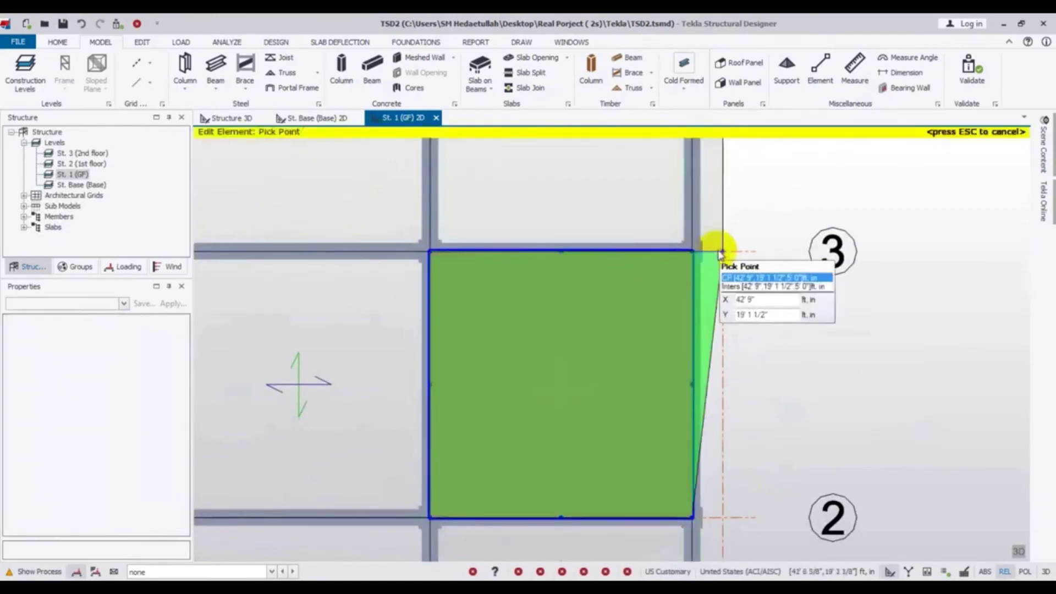
{"action": "left_click", "coordinate": [720, 253]}
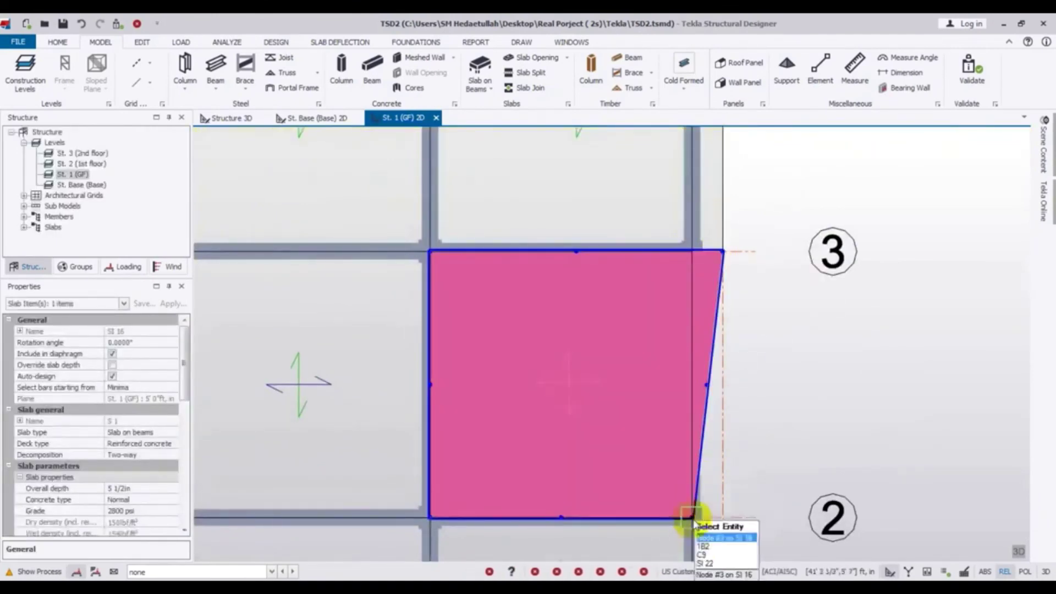
{"action": "left_click", "coordinate": [694, 521]}
{"action": "left_click", "coordinate": [723, 518]}
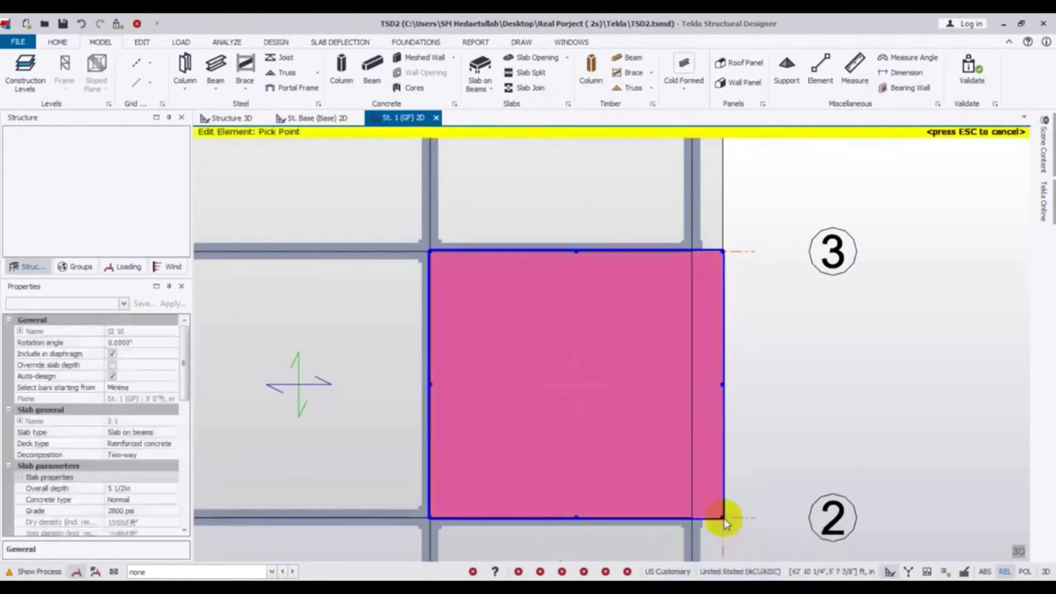
- Extend the right corners of the slab between gridlines 1 and 2 to the outer grid
{"action": "middle_click_drag", "start_coordinate": [773, 503], "coordinate": [751, 352]}
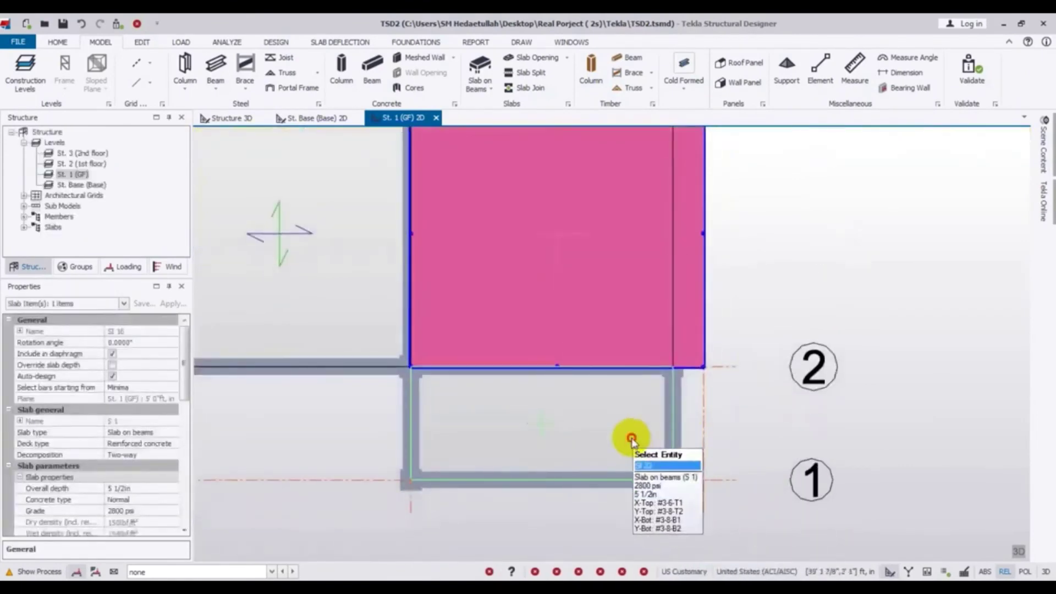
{"action": "left_click", "coordinate": [631, 440]}
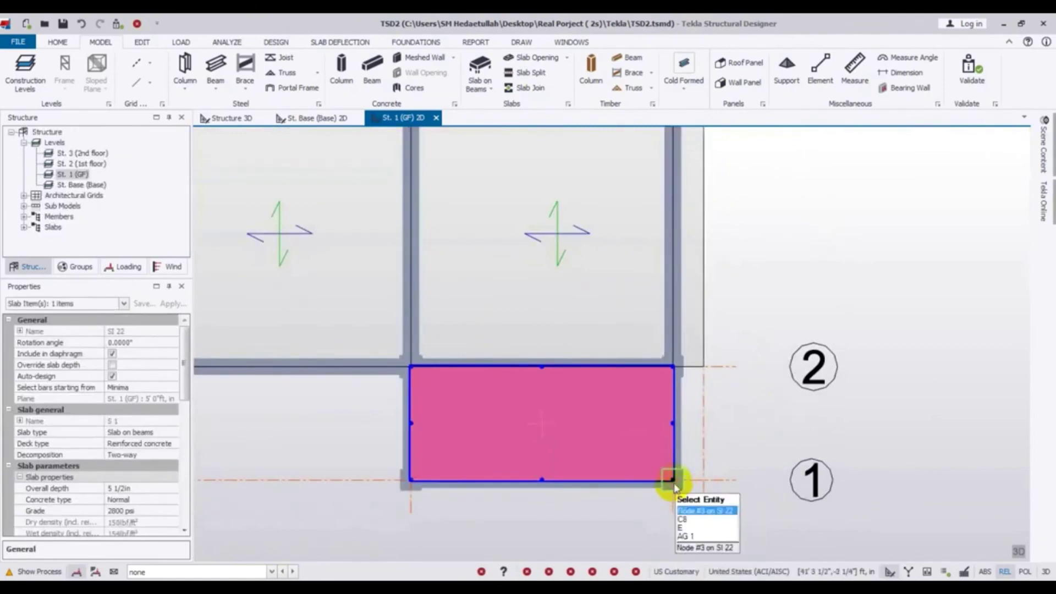
{"action": "left_click", "coordinate": [674, 482]}
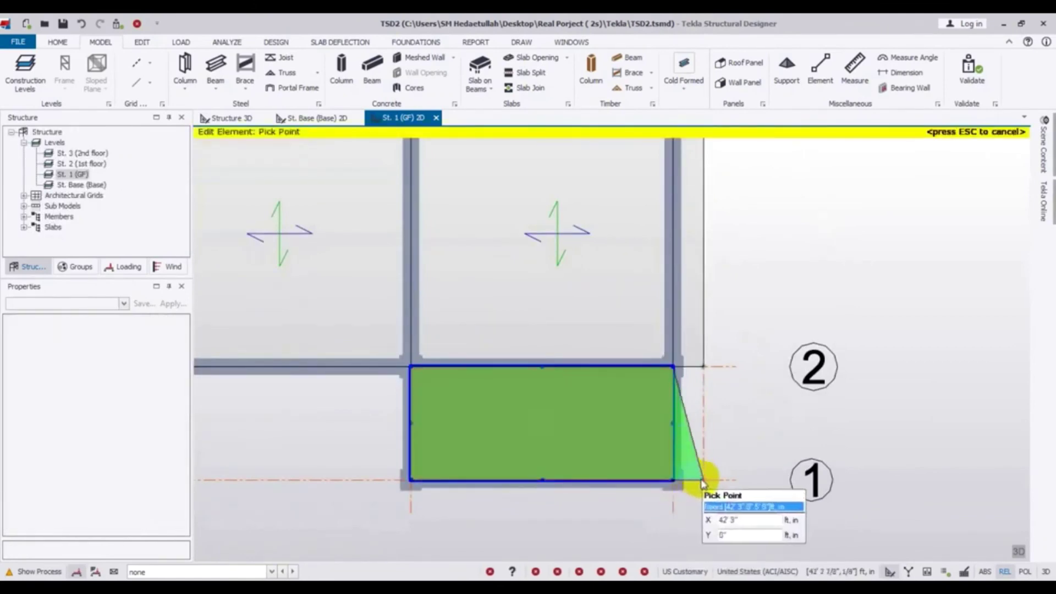
{"action": "left_click", "coordinate": [703, 481]}
{"action": "left_click", "coordinate": [674, 367]}
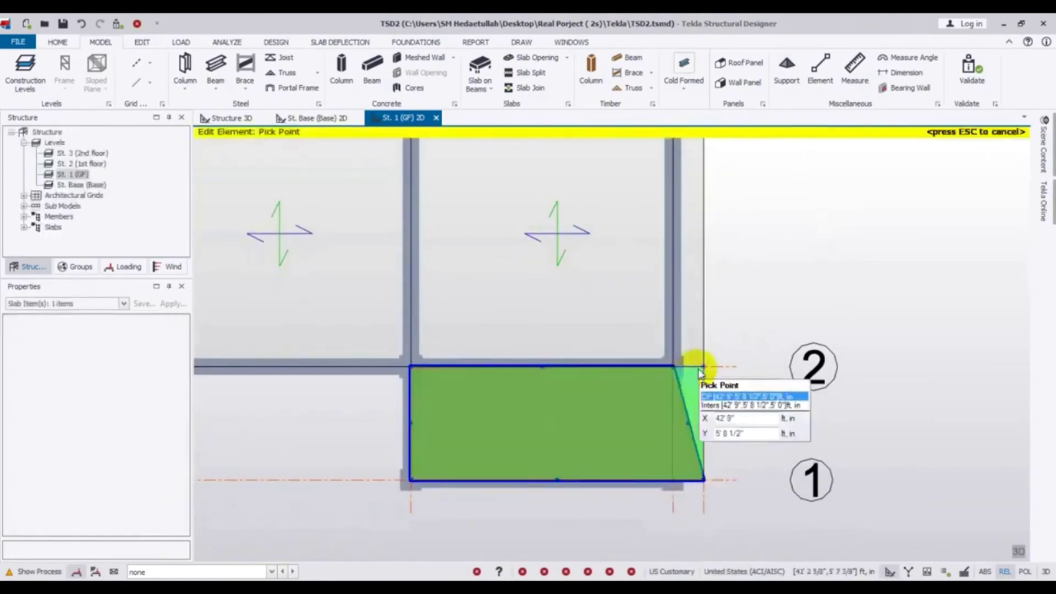
{"action": "left_click", "coordinate": [702, 367]}
{"action": "scroll", "coordinate": [729, 401], "scroll_direction": "down", "scroll_amount": 1}
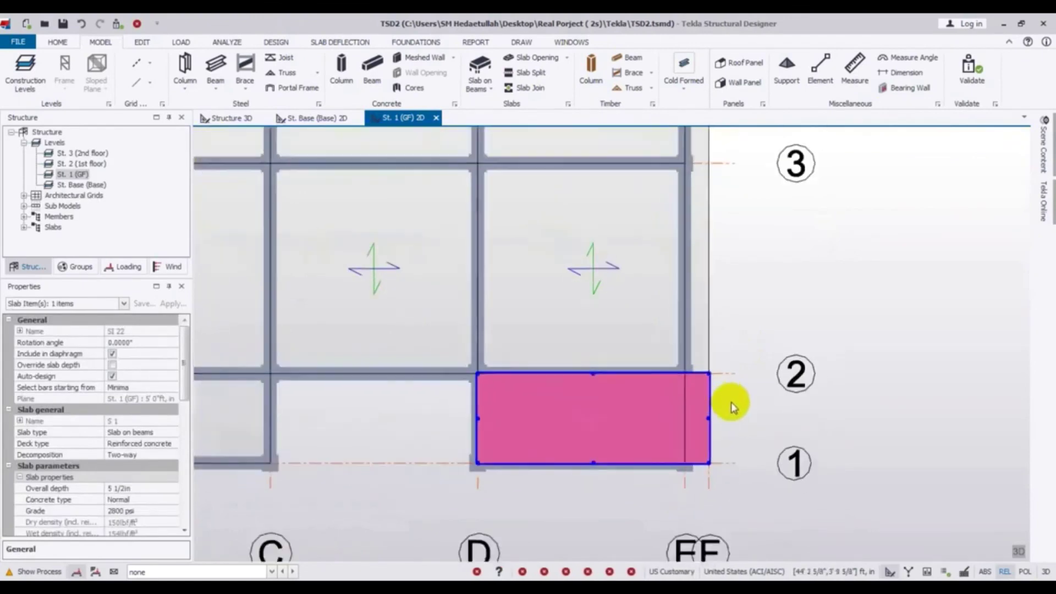
- Stretch both left corners of the slab between gridlines 2 and 3 to the outer grid line
{"action": "scroll", "coordinate": [732, 407], "scroll_direction": "down", "scroll_amount": 2}
{"action": "middle_click_drag", "start_coordinate": [493, 452], "coordinate": [621, 498]}
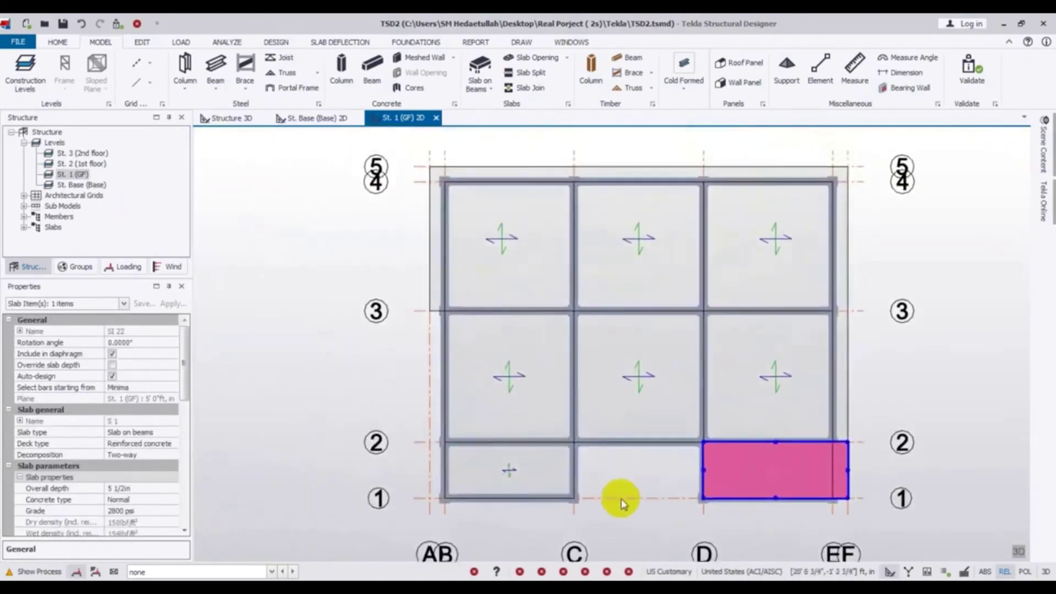
{"action": "left_click", "coordinate": [527, 406]}
{"action": "scroll", "coordinate": [508, 402], "scroll_direction": "up", "scroll_amount": 2}
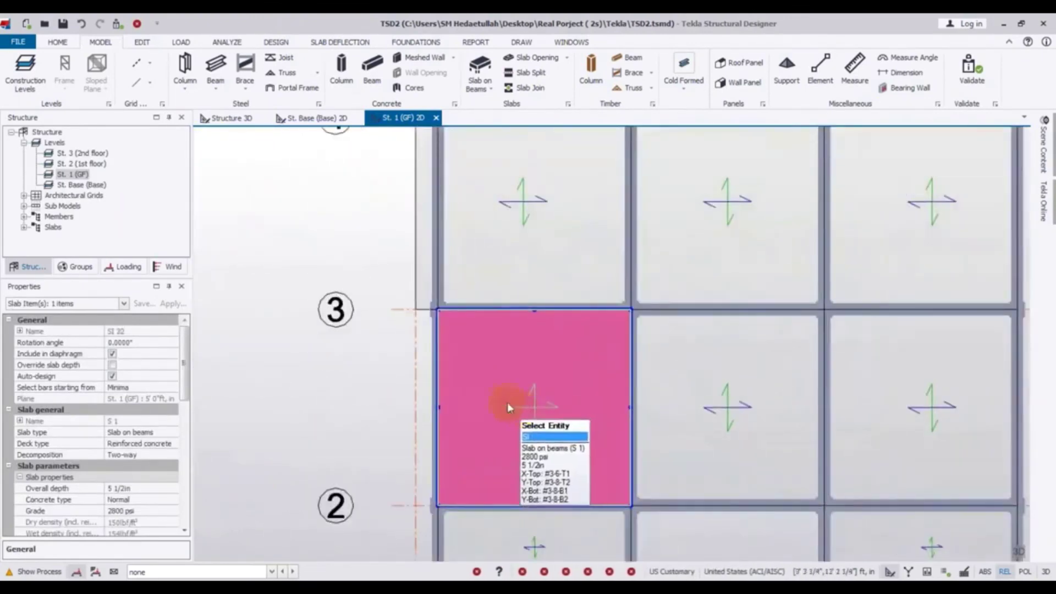
{"action": "scroll", "coordinate": [507, 407], "scroll_direction": "up", "scroll_amount": 2}
{"action": "middle_click_drag", "start_coordinate": [502, 412], "coordinate": [509, 318]}
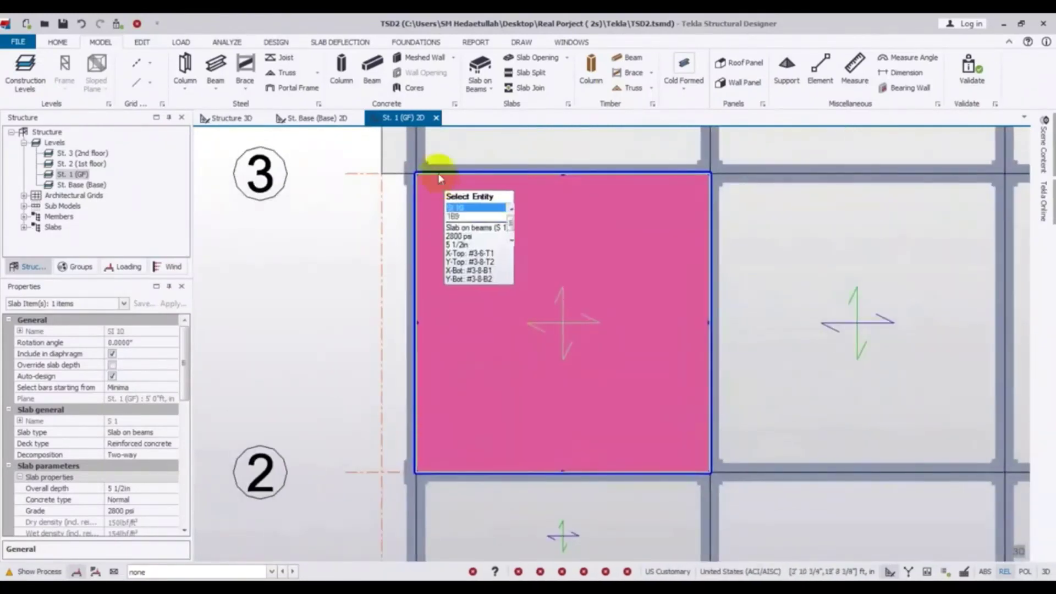
{"action": "left_click", "coordinate": [416, 174]}
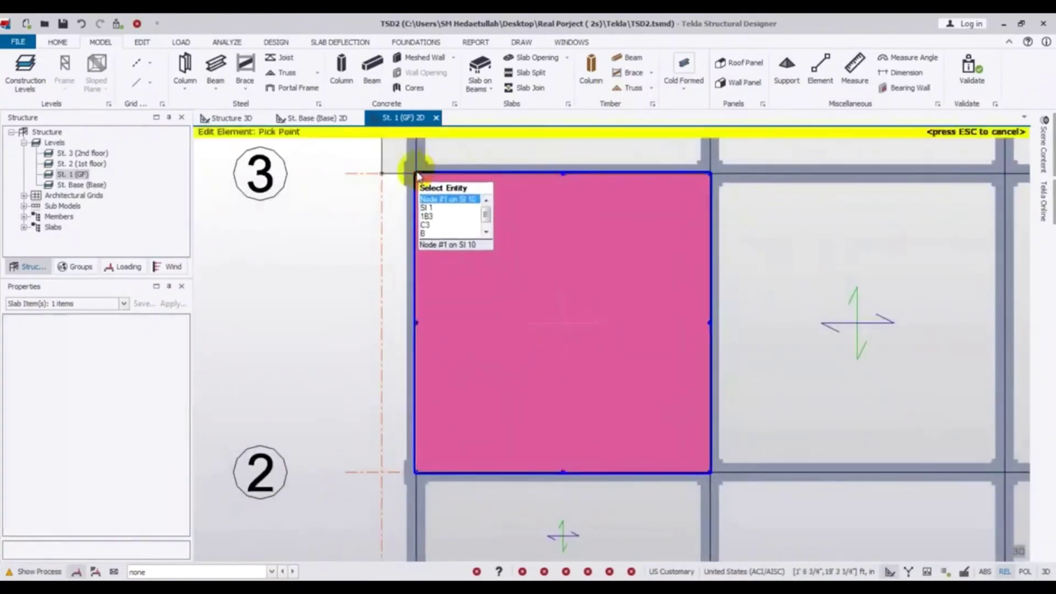
{"action": "left_click", "coordinate": [383, 173]}
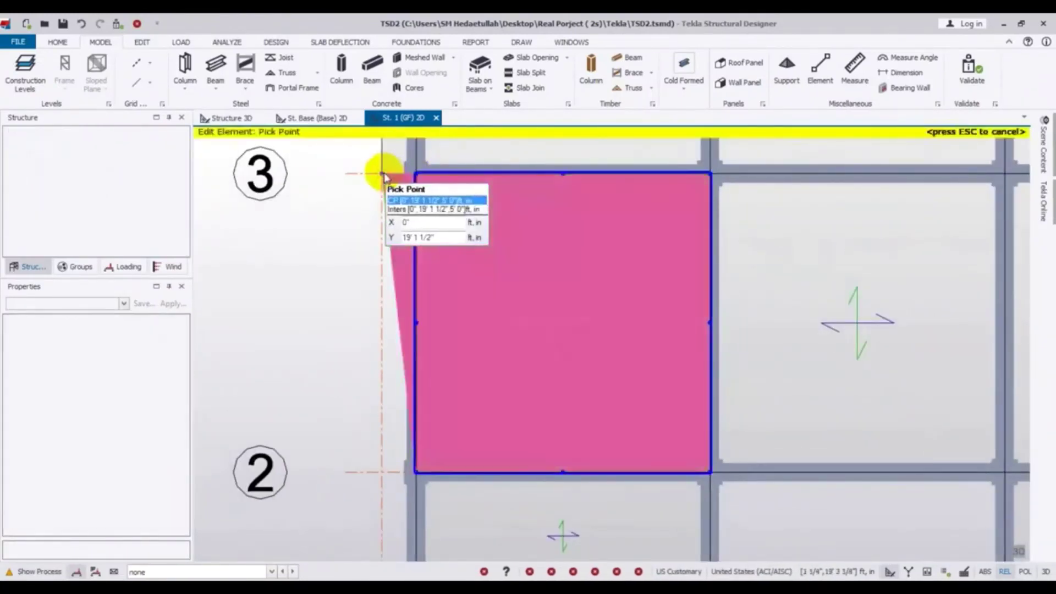
{"action": "left_click", "coordinate": [417, 474]}
{"action": "left_click", "coordinate": [381, 473]}
- Move the left corners of the slab between gridlines 1 and 2 onto outer grid line AB
{"action": "scroll", "coordinate": [379, 474], "scroll_direction": "down", "scroll_amount": 2}
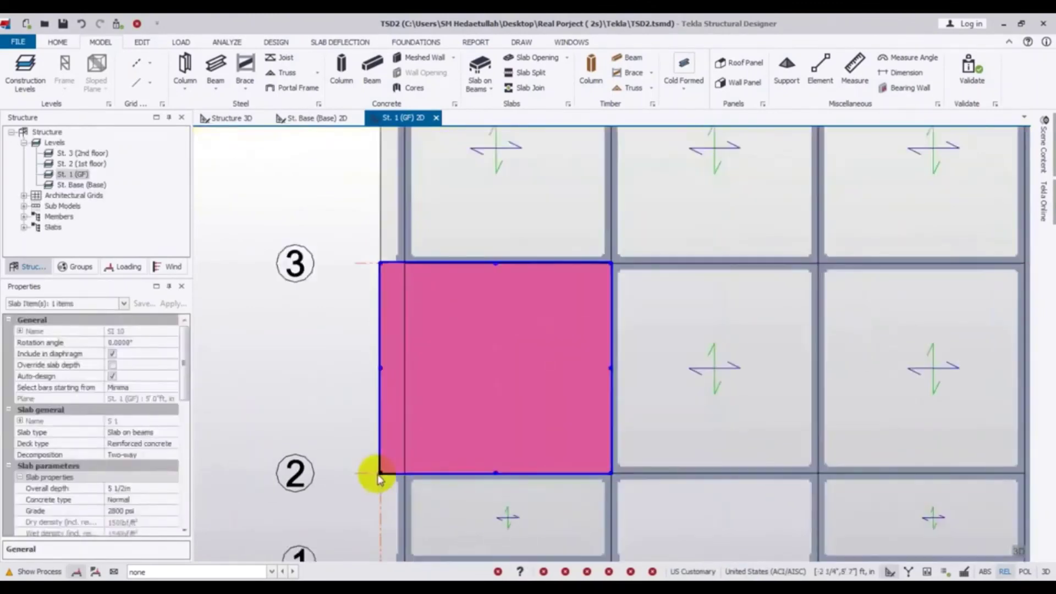
{"action": "middle_click_drag", "start_coordinate": [409, 509], "coordinate": [486, 387]}
{"action": "scroll", "coordinate": [509, 352], "scroll_direction": "up", "scroll_amount": 1}
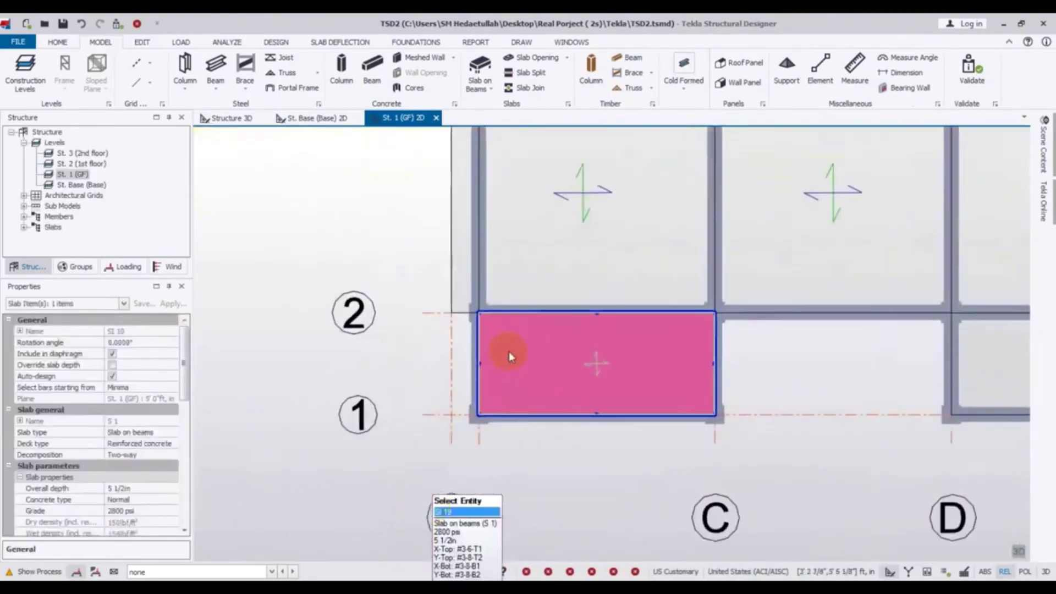
{"action": "scroll", "coordinate": [510, 352], "scroll_direction": "up", "scroll_amount": 1}
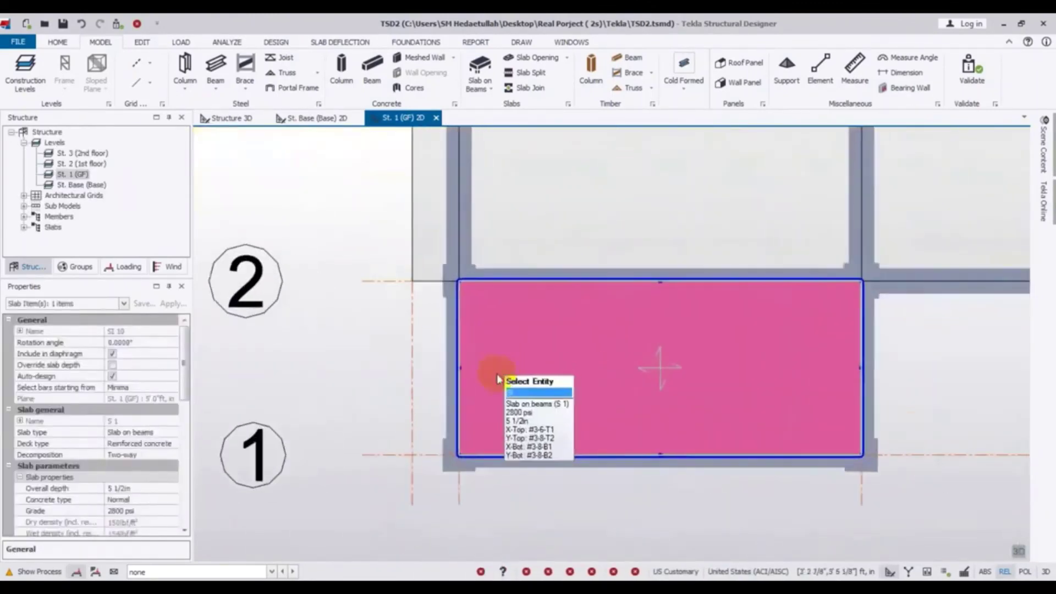
{"action": "left_click", "coordinate": [458, 456]}
{"action": "left_click", "coordinate": [412, 455]}
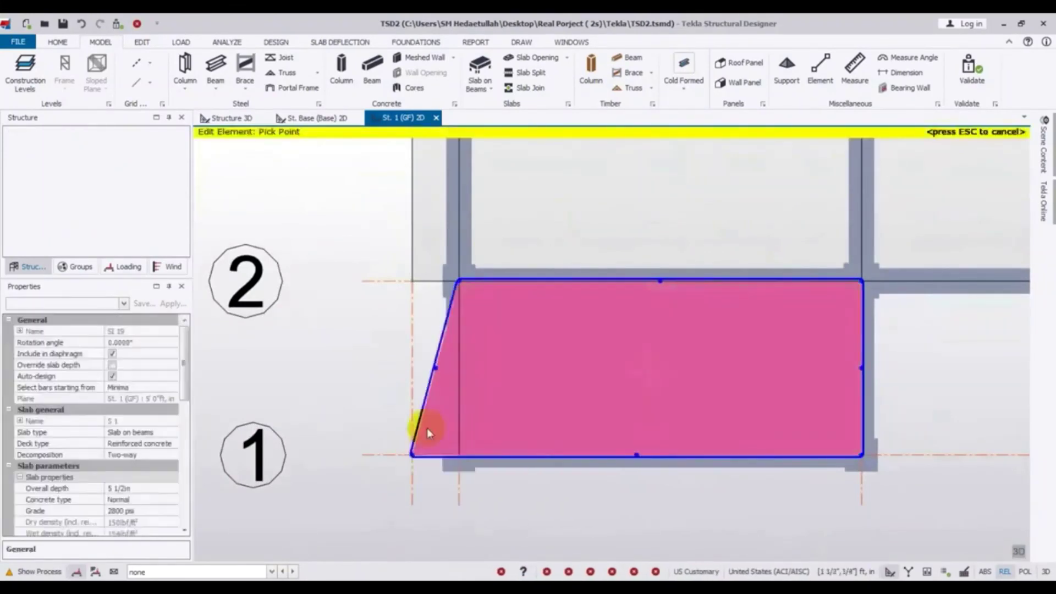
{"action": "left_click", "coordinate": [456, 281]}
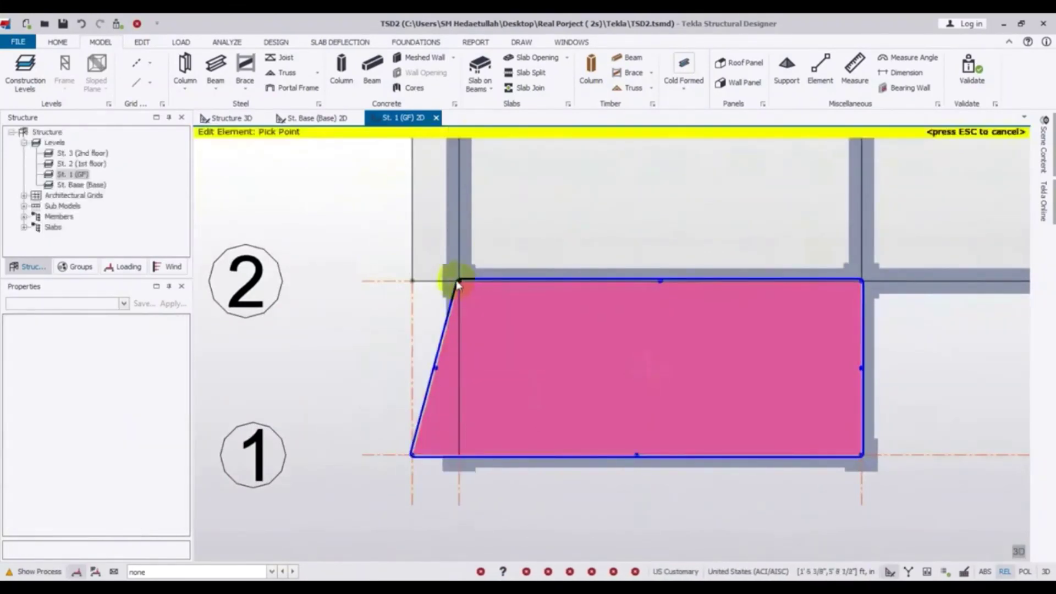
{"action": "left_click", "coordinate": [413, 280]}
- Deselect the slab and switch to the Structure 3D view of the model
{"action": "scroll", "coordinate": [401, 336], "scroll_direction": "down", "scroll_amount": 3}
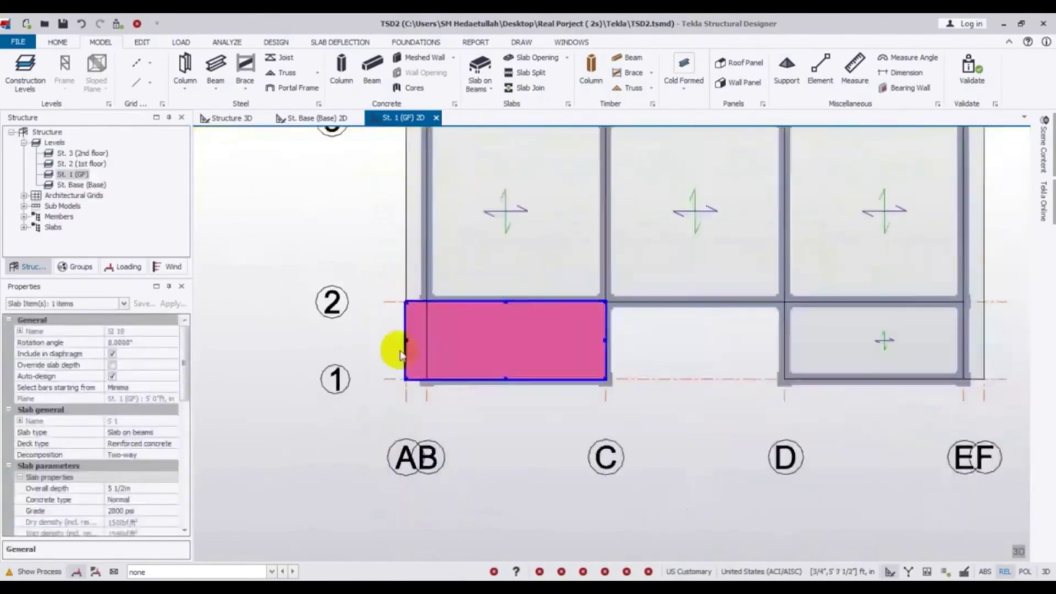
{"action": "scroll", "coordinate": [632, 380], "scroll_direction": "down", "scroll_amount": 2}
{"action": "middle_click_drag", "start_coordinate": [609, 415], "coordinate": [469, 463]}
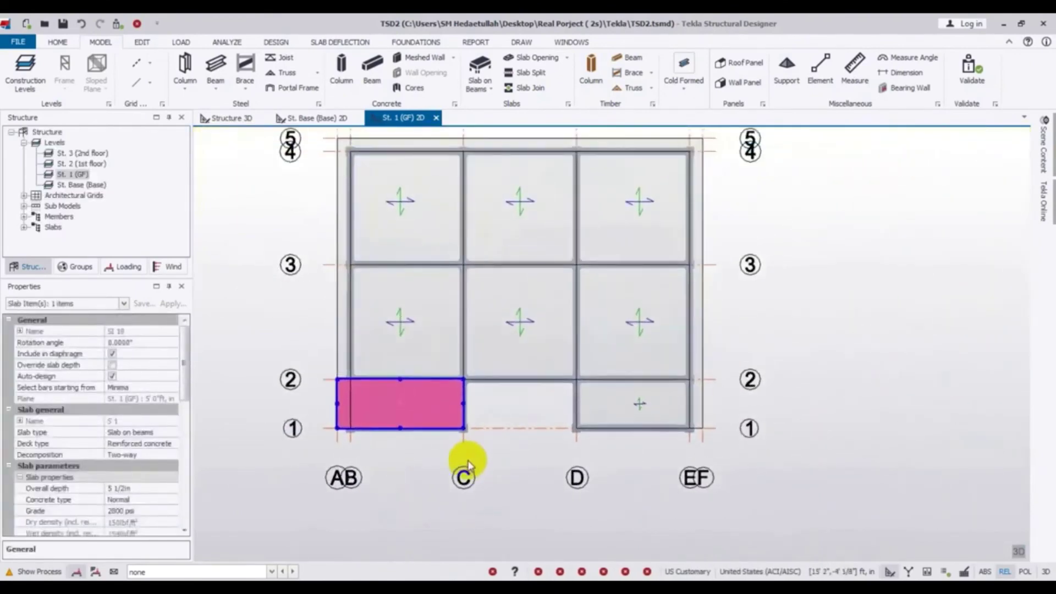
{"action": "left_click", "coordinate": [467, 463]}
{"action": "left_click", "coordinate": [247, 118]}
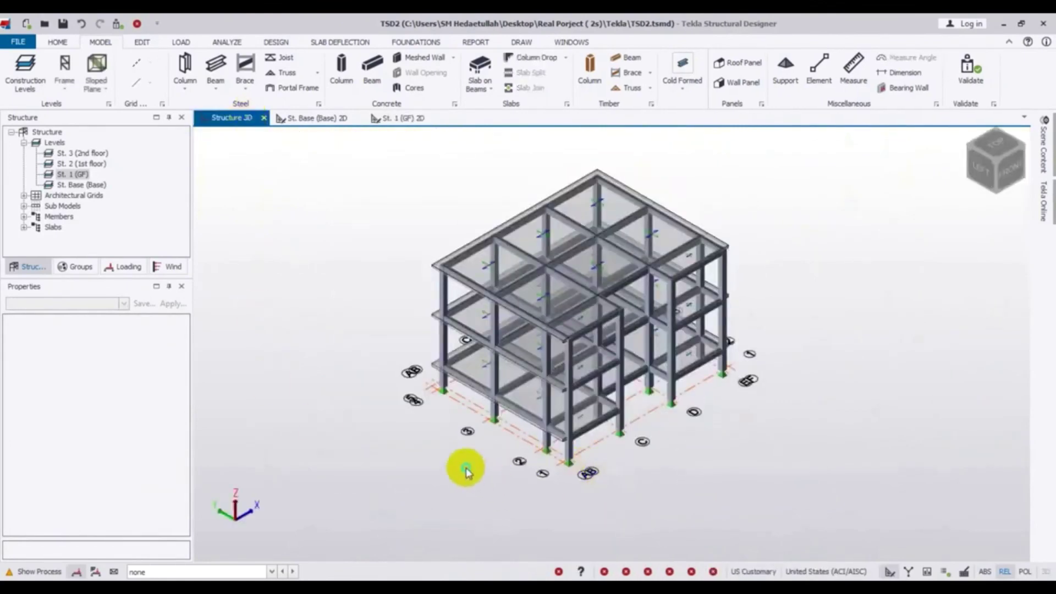
{"action": "middle_click_drag", "start_coordinate": [465, 472], "coordinate": [720, 297]}
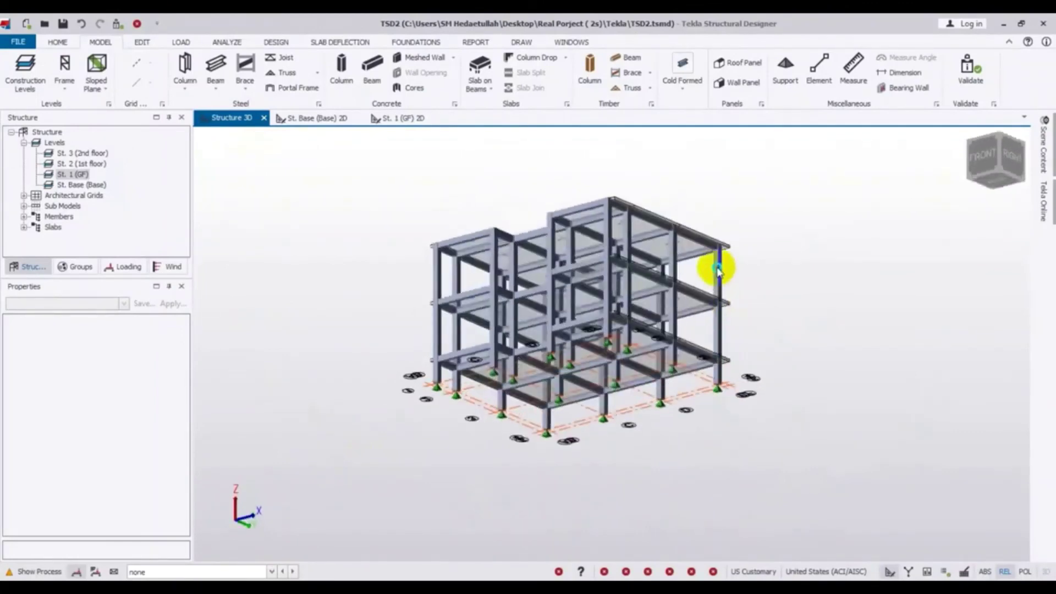
{"action": "middle_click_drag", "start_coordinate": [720, 242], "coordinate": [790, 396]}
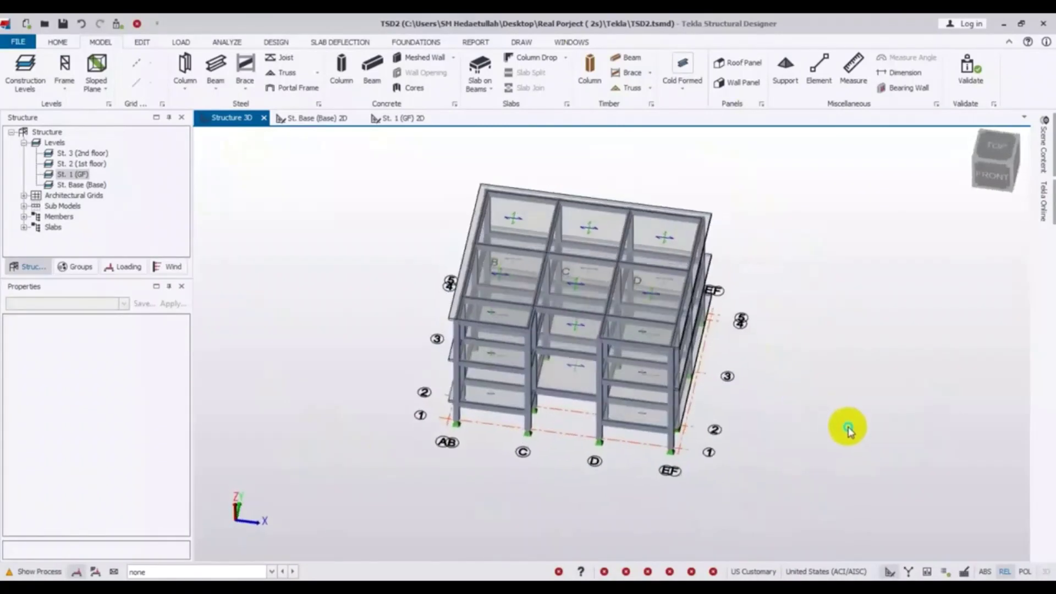
{"action": "middle_click_drag", "start_coordinate": [848, 432], "coordinate": [892, 404]}
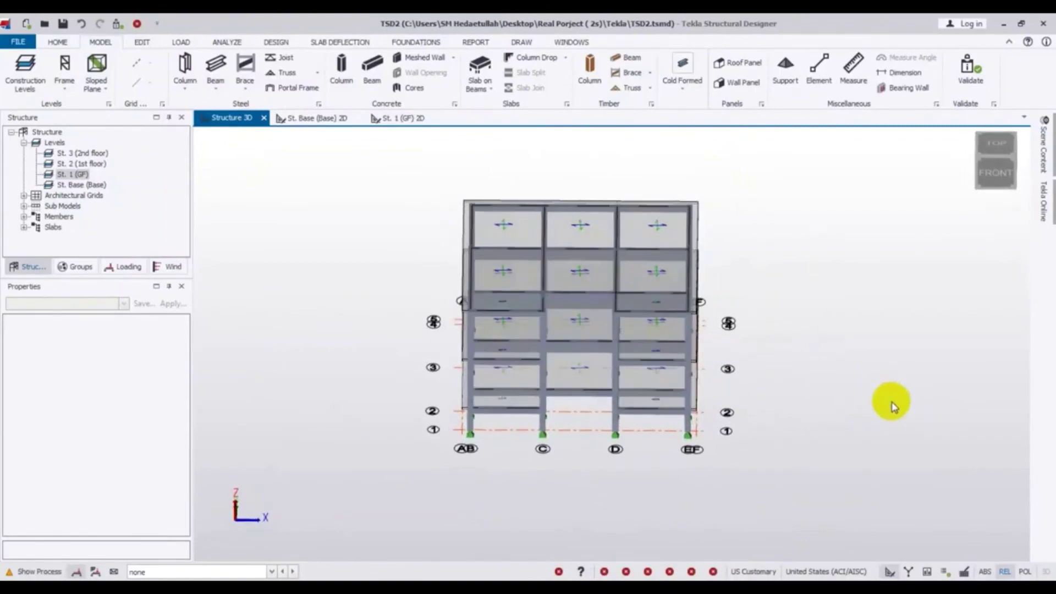
{"action": "middle_click_drag", "start_coordinate": [484, 504], "coordinate": [423, 506]}
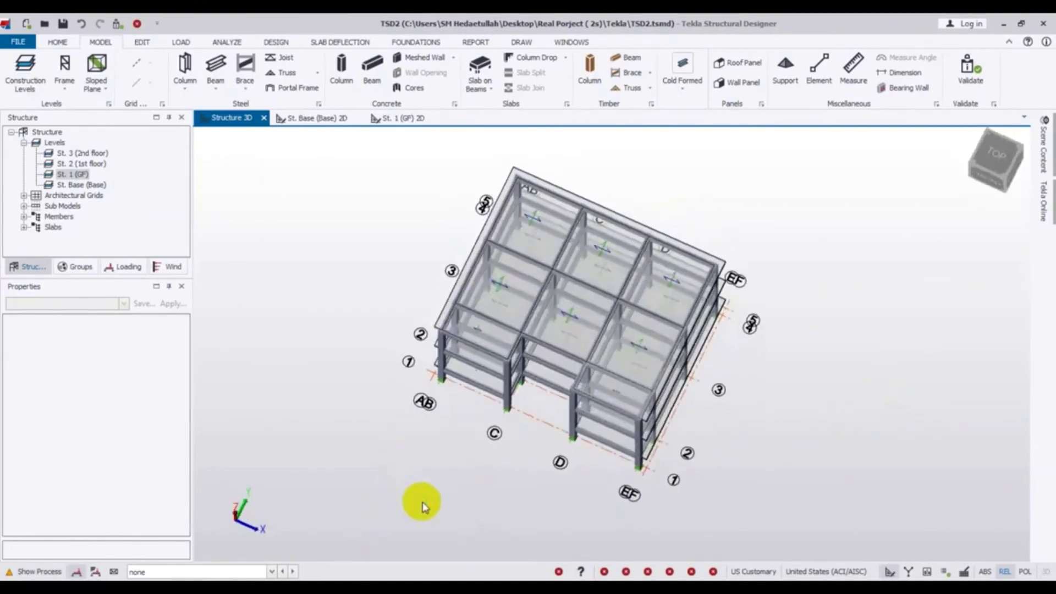
{"action": "middle_click_drag", "start_coordinate": [464, 547], "coordinate": [515, 521]}
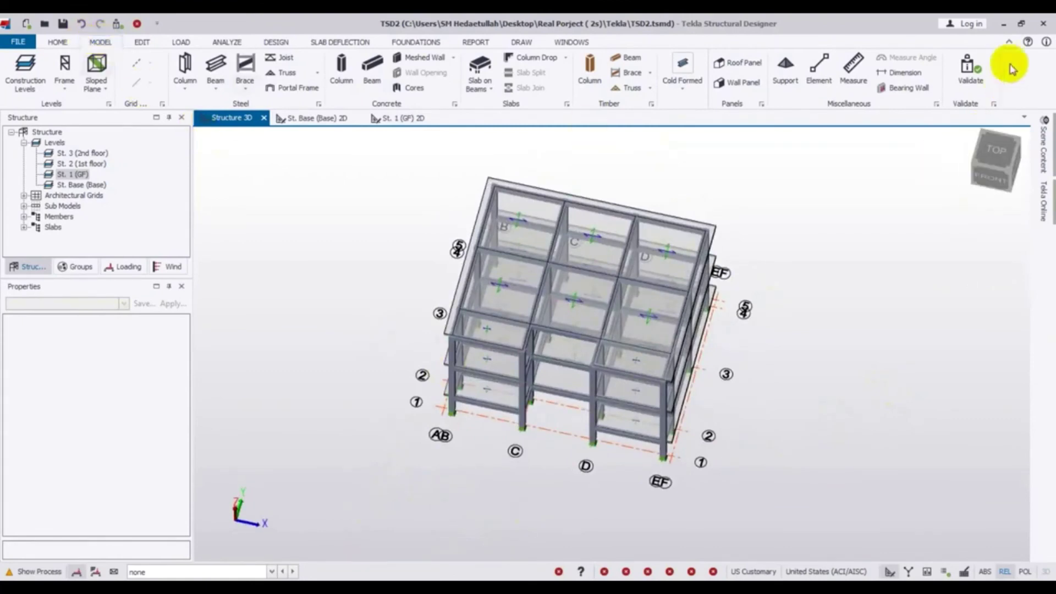
- Run Validate to list the Model Geometry, Wind Model, Meshing, Solver and Design checks, then orbit slightly
{"action": "left_click", "coordinate": [966, 70]}
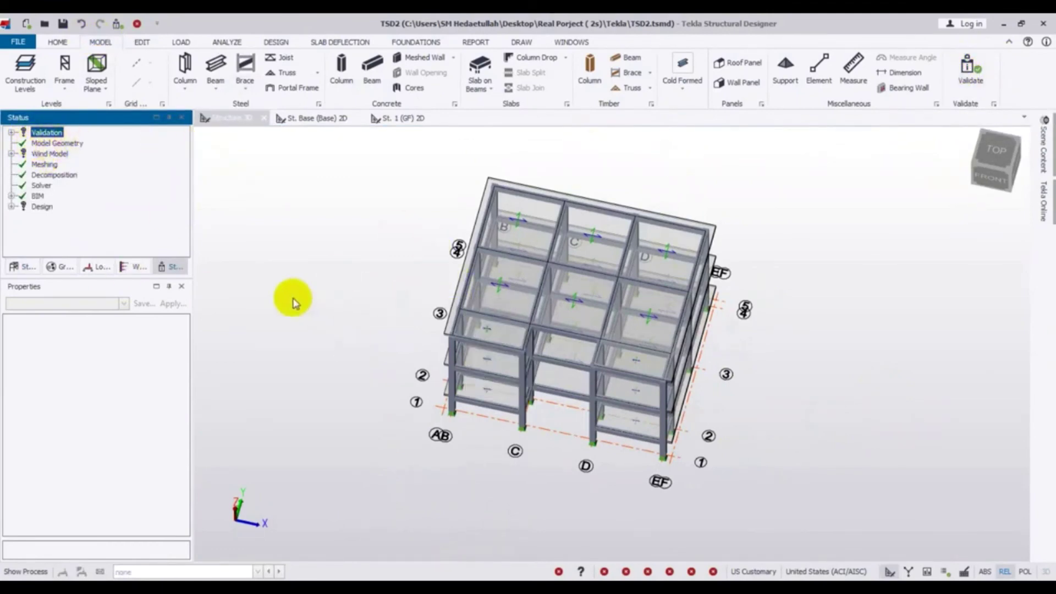
{"action": "middle_click_drag", "start_coordinate": [290, 297], "coordinate": [328, 383]}
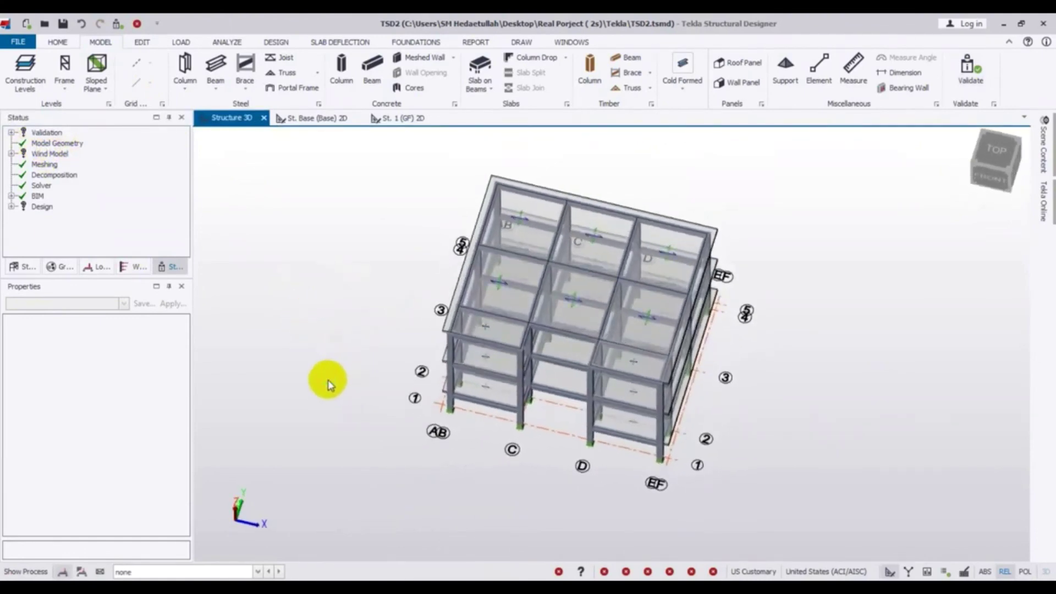